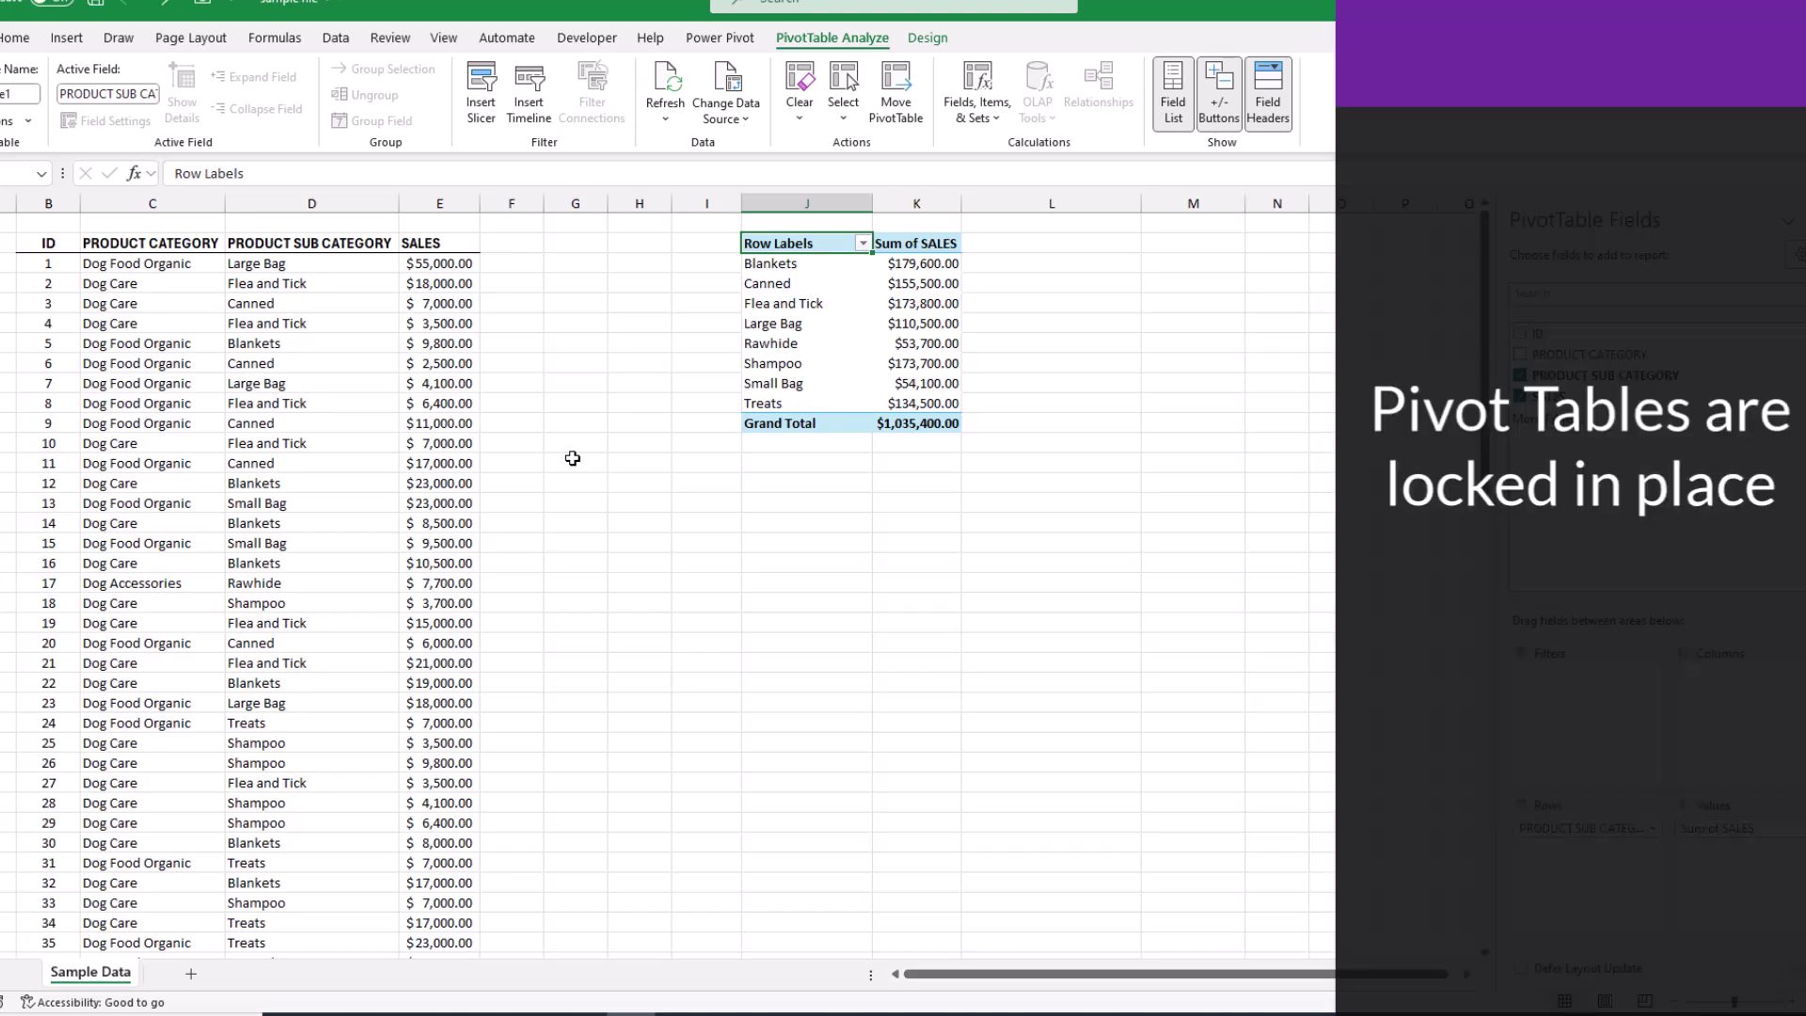
Change the row 18 subcategory from Shampoo to Flea and Tick
{"action": "scroll", "coordinate": [573, 458], "scroll_direction": "down", "scroll_amount": 6}
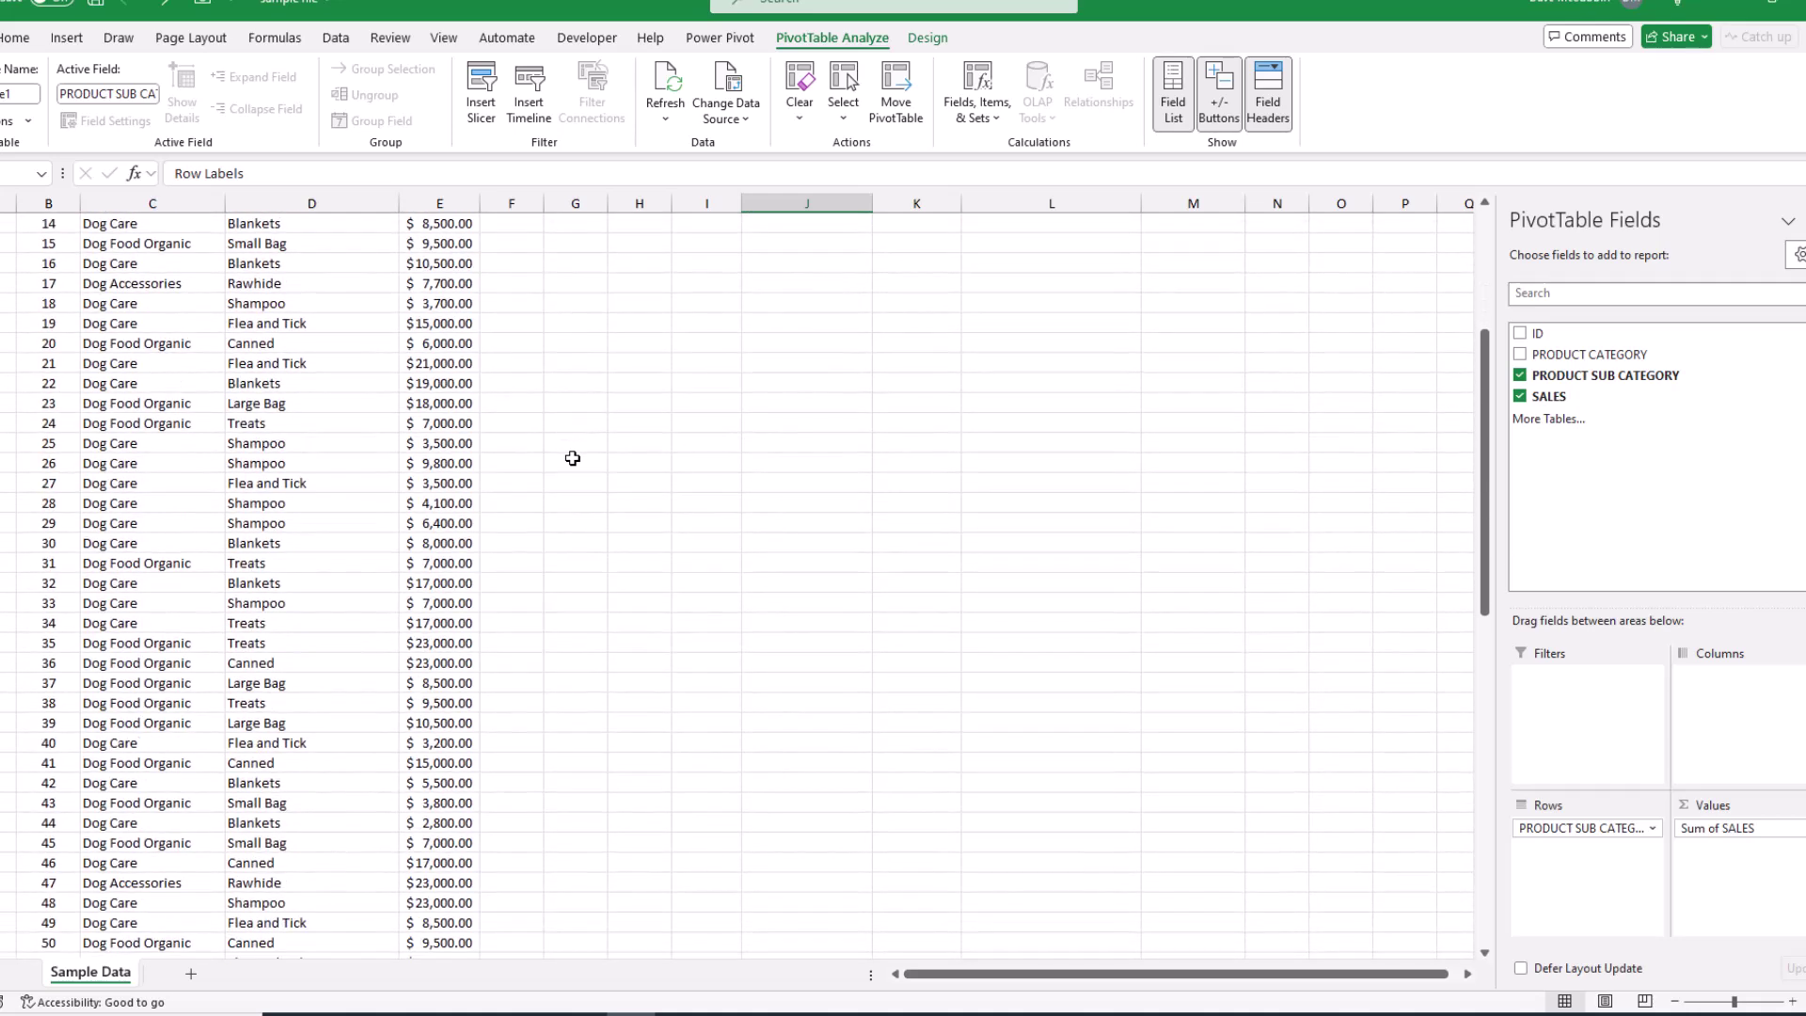
{"action": "scroll", "coordinate": [573, 458], "scroll_direction": "down", "scroll_amount": 5}
{"action": "scroll", "coordinate": [573, 458], "scroll_direction": "up", "scroll_amount": 12}
{"action": "left_click", "coordinate": [285, 416]}
{"action": "key", "text": "Down"}
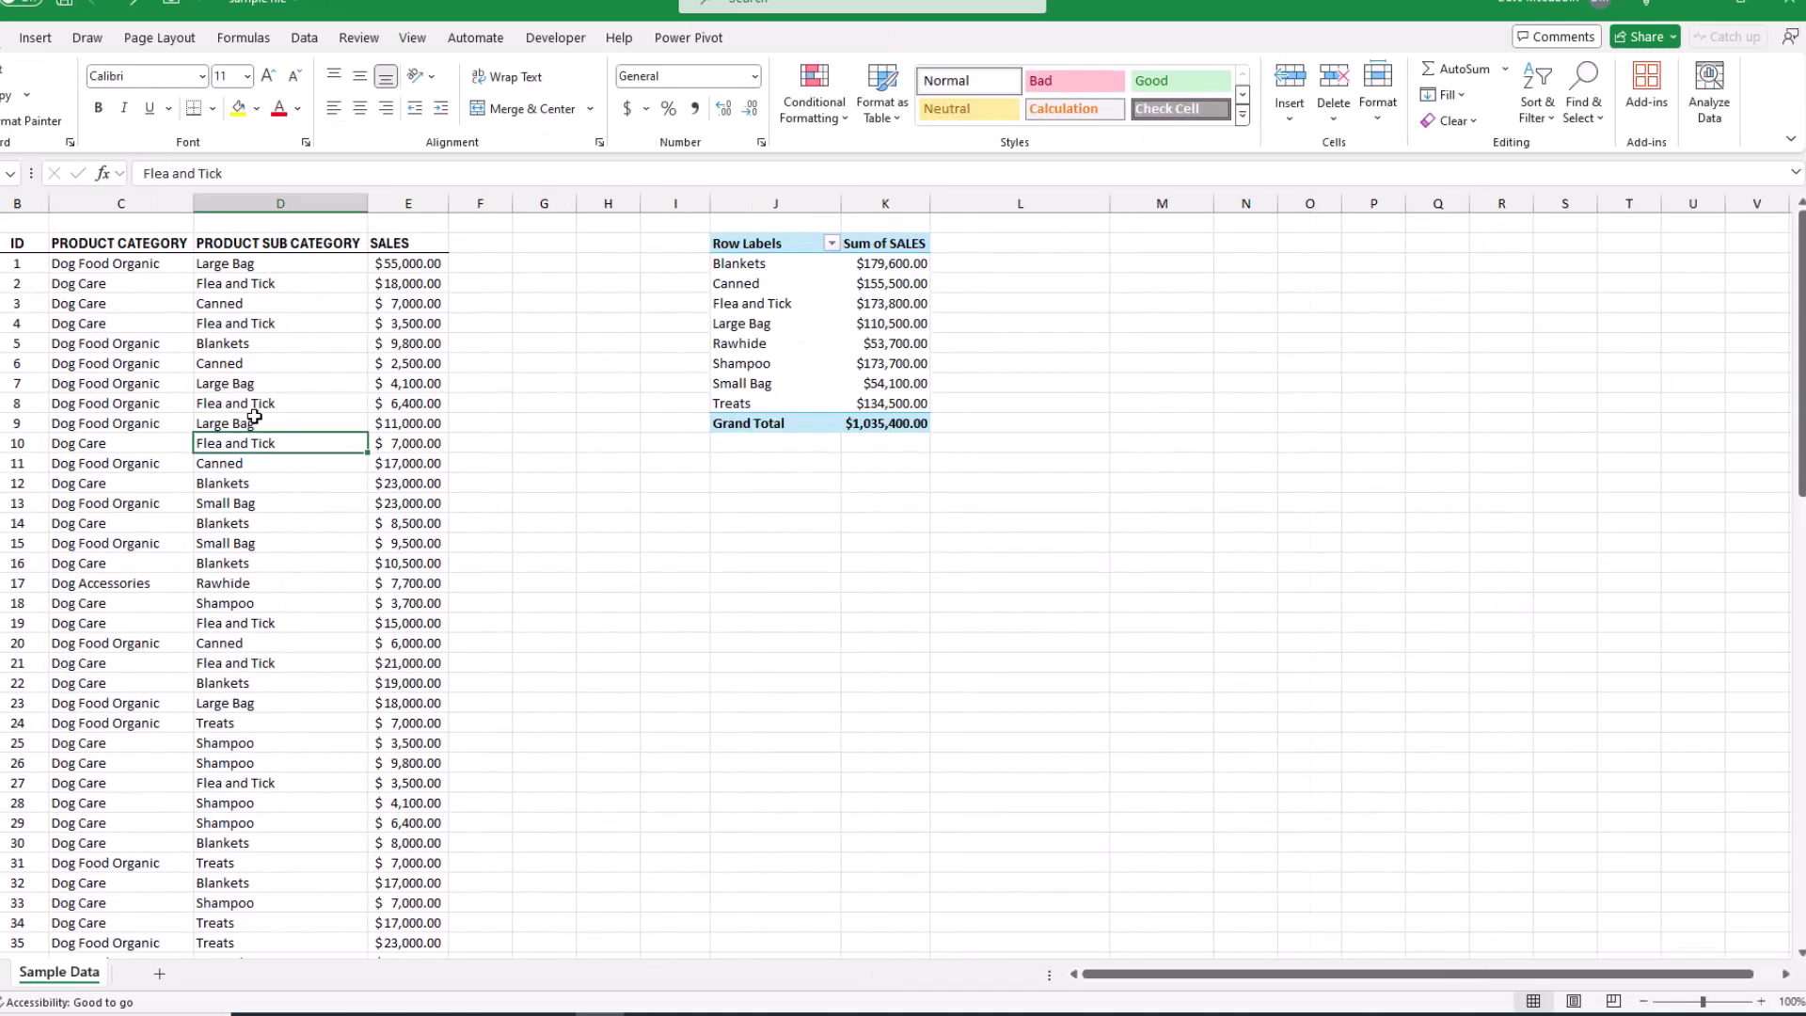
{"action": "left_click", "coordinate": [254, 600]}
{"action": "type", "text": "Flea and Tick"}
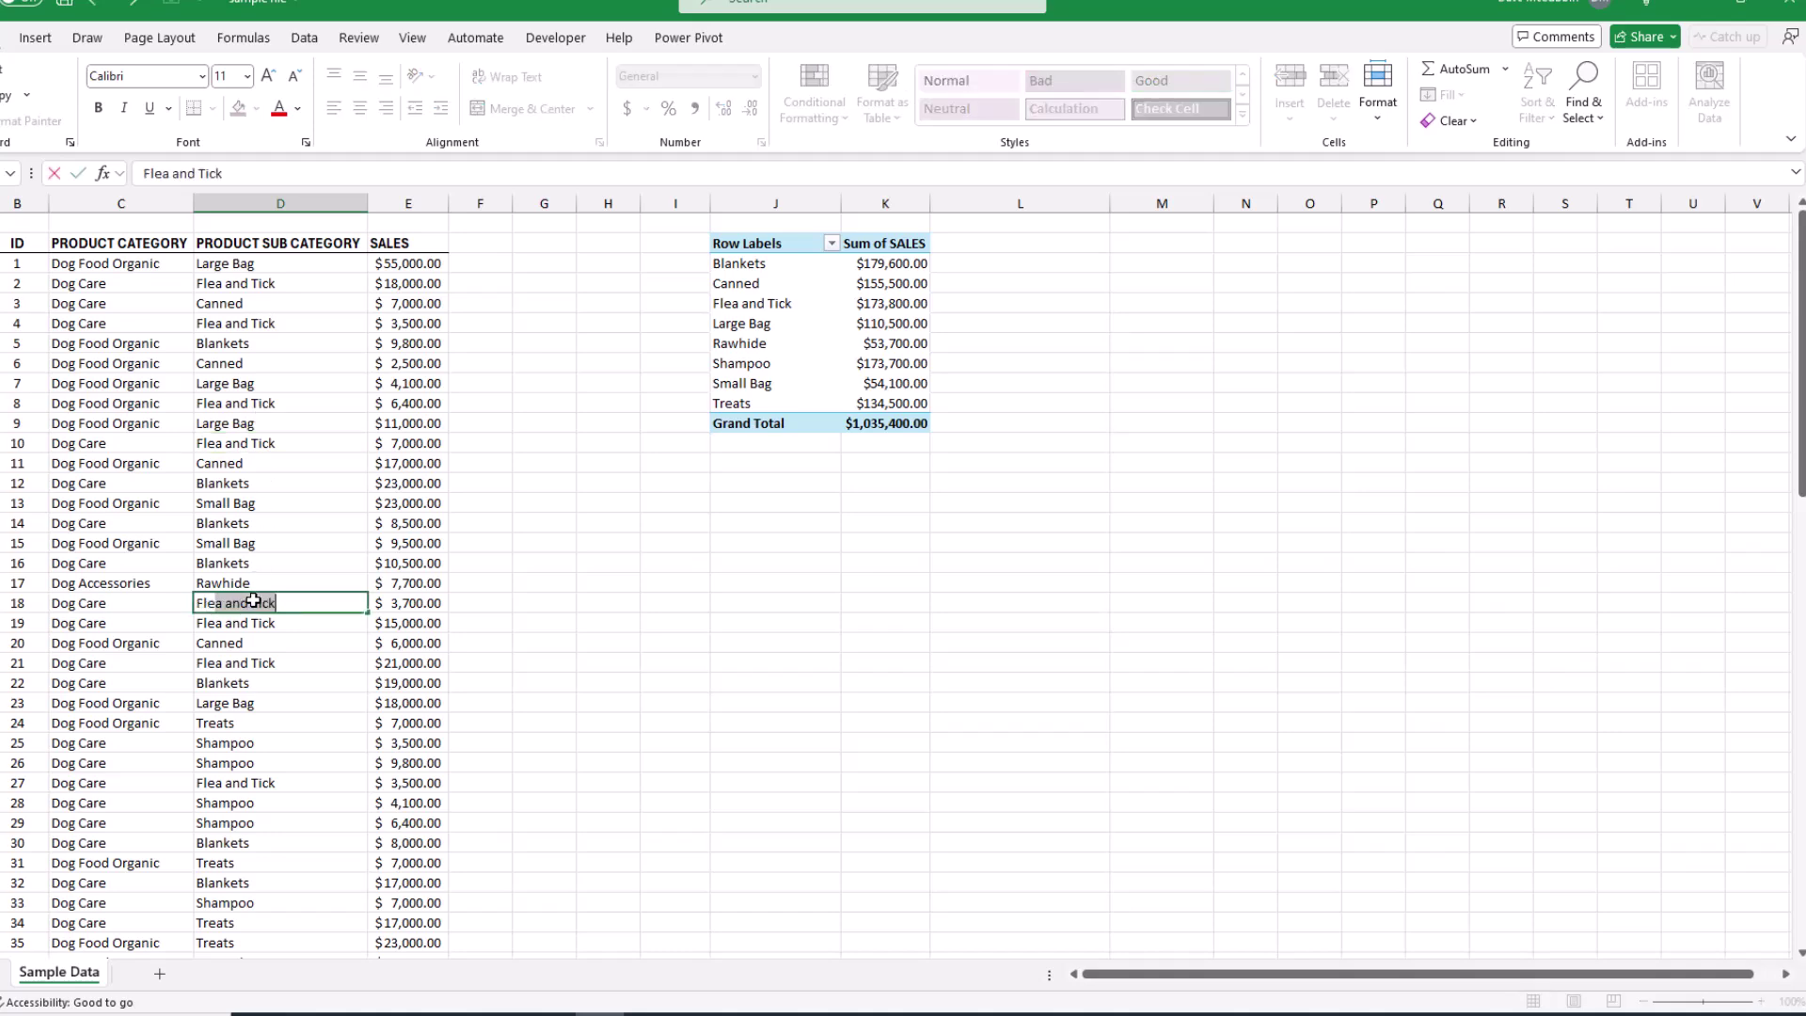
{"action": "key", "text": "Tab"}
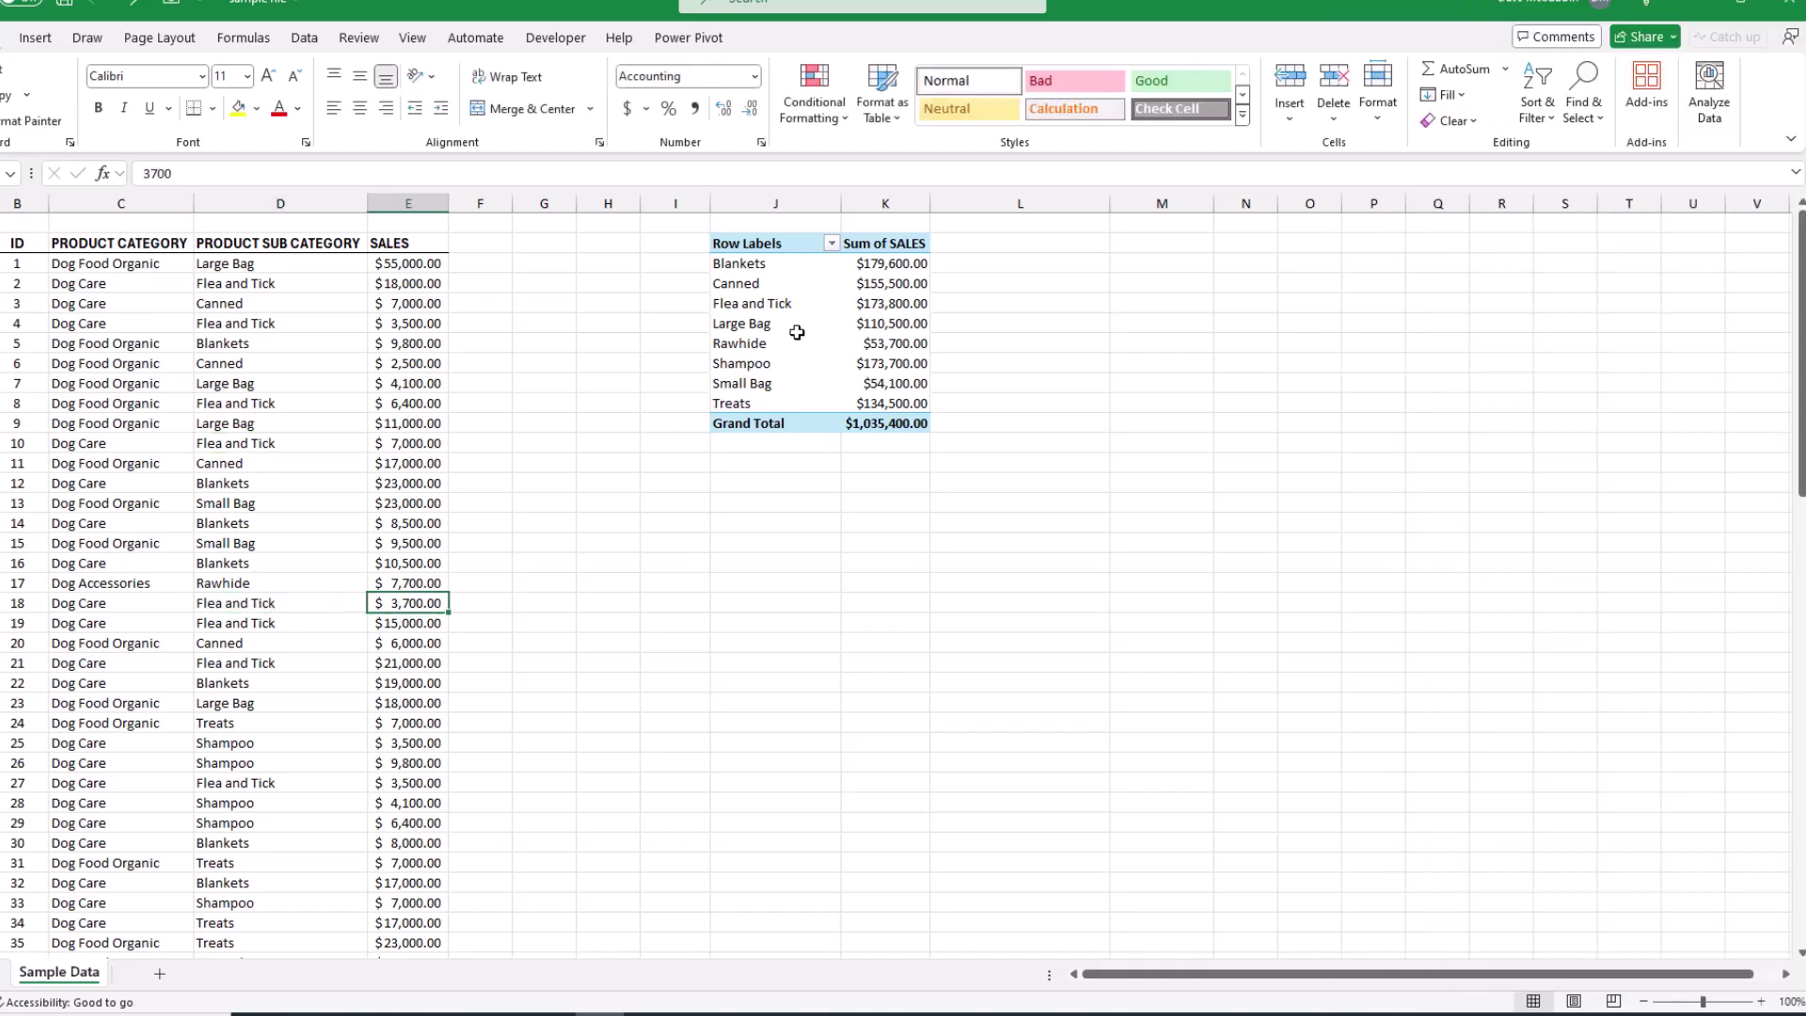
Refresh the pivot table so its subcategory totals reflect the edit
{"action": "right_click", "coordinate": [796, 329]}
{"action": "left_click", "coordinate": [851, 437]}
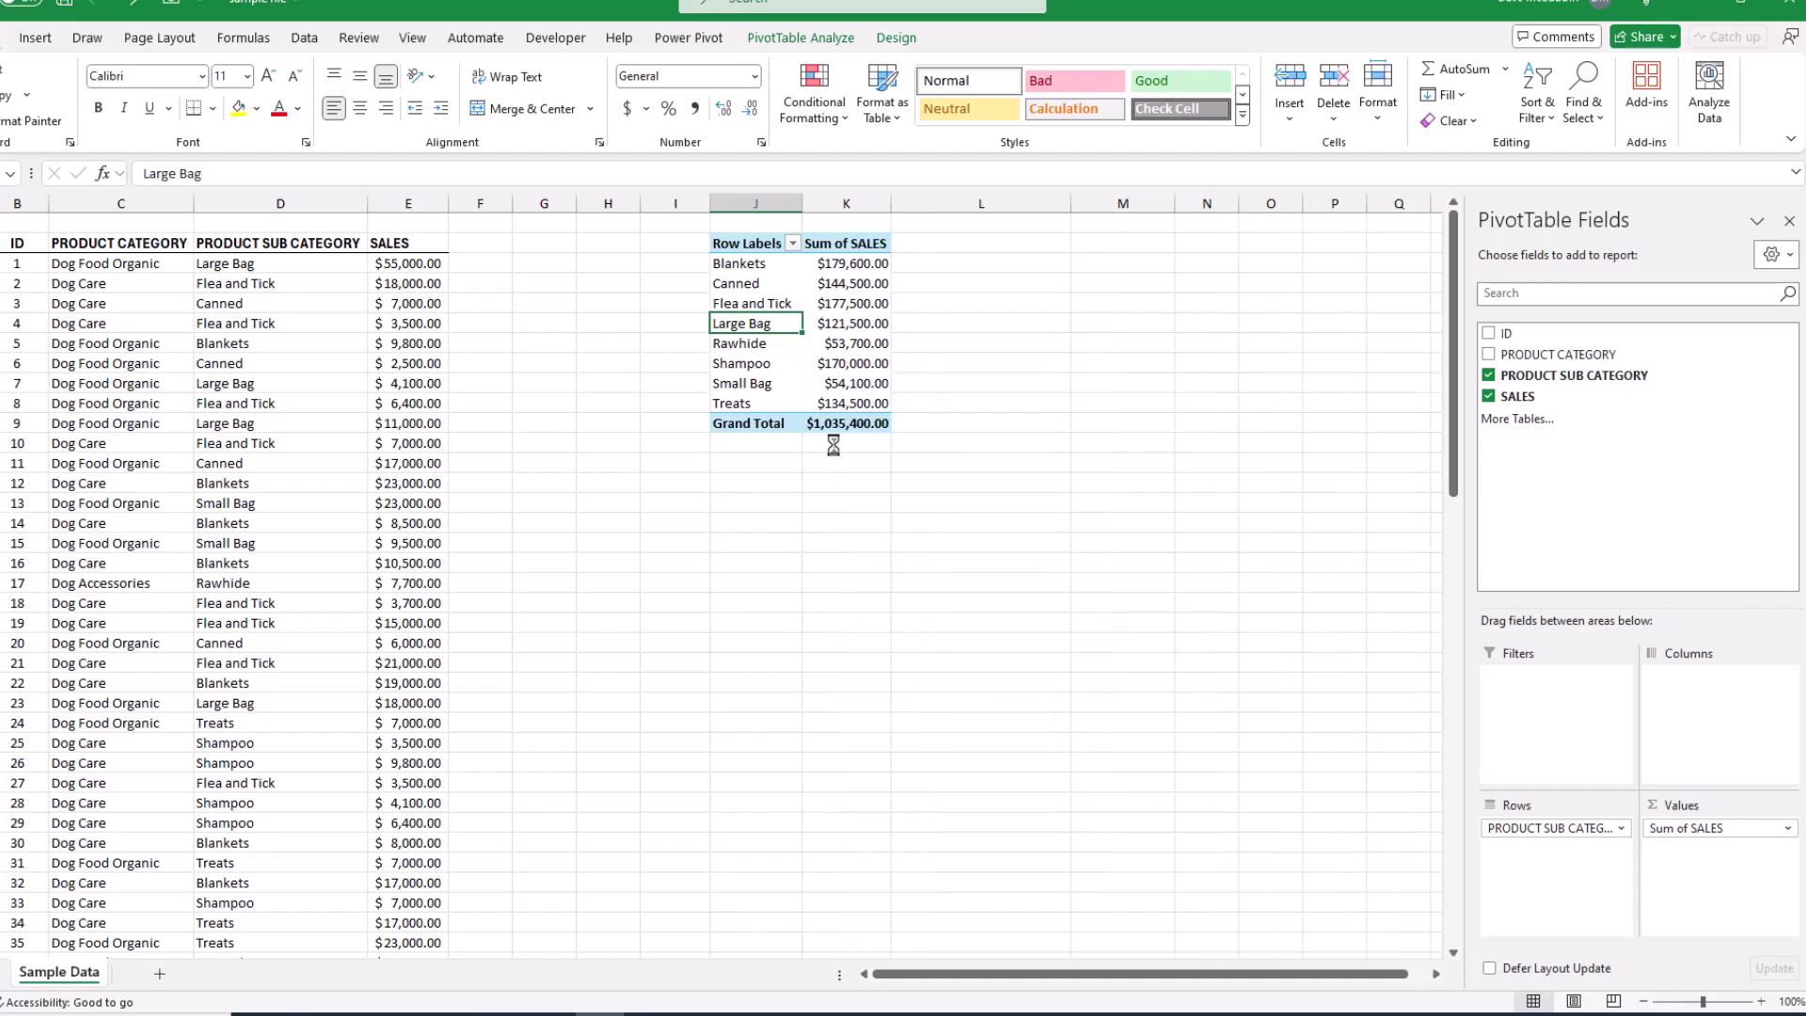
{"action": "left_click", "coordinate": [1021, 484]}
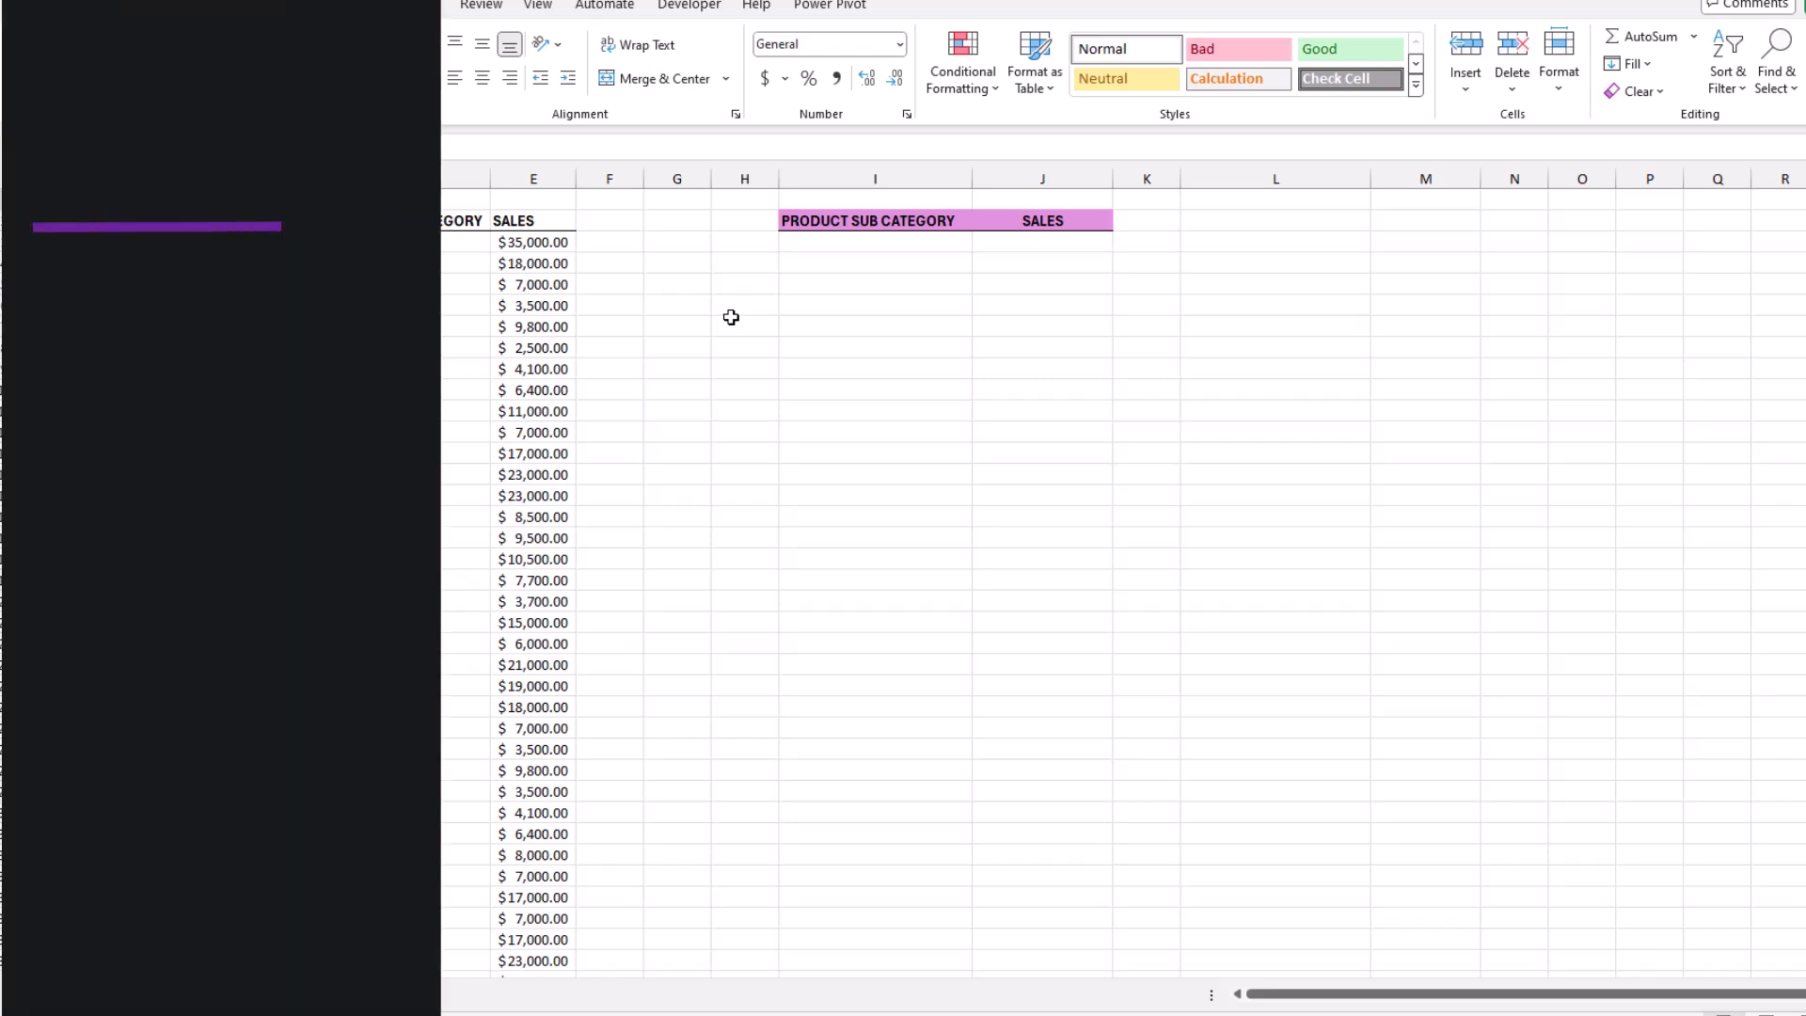
Enter =UNIQUE(D3:D92) in I3 to list the eight subcategories, Large Bag through Treats
{"action": "left_click", "coordinate": [831, 243]}
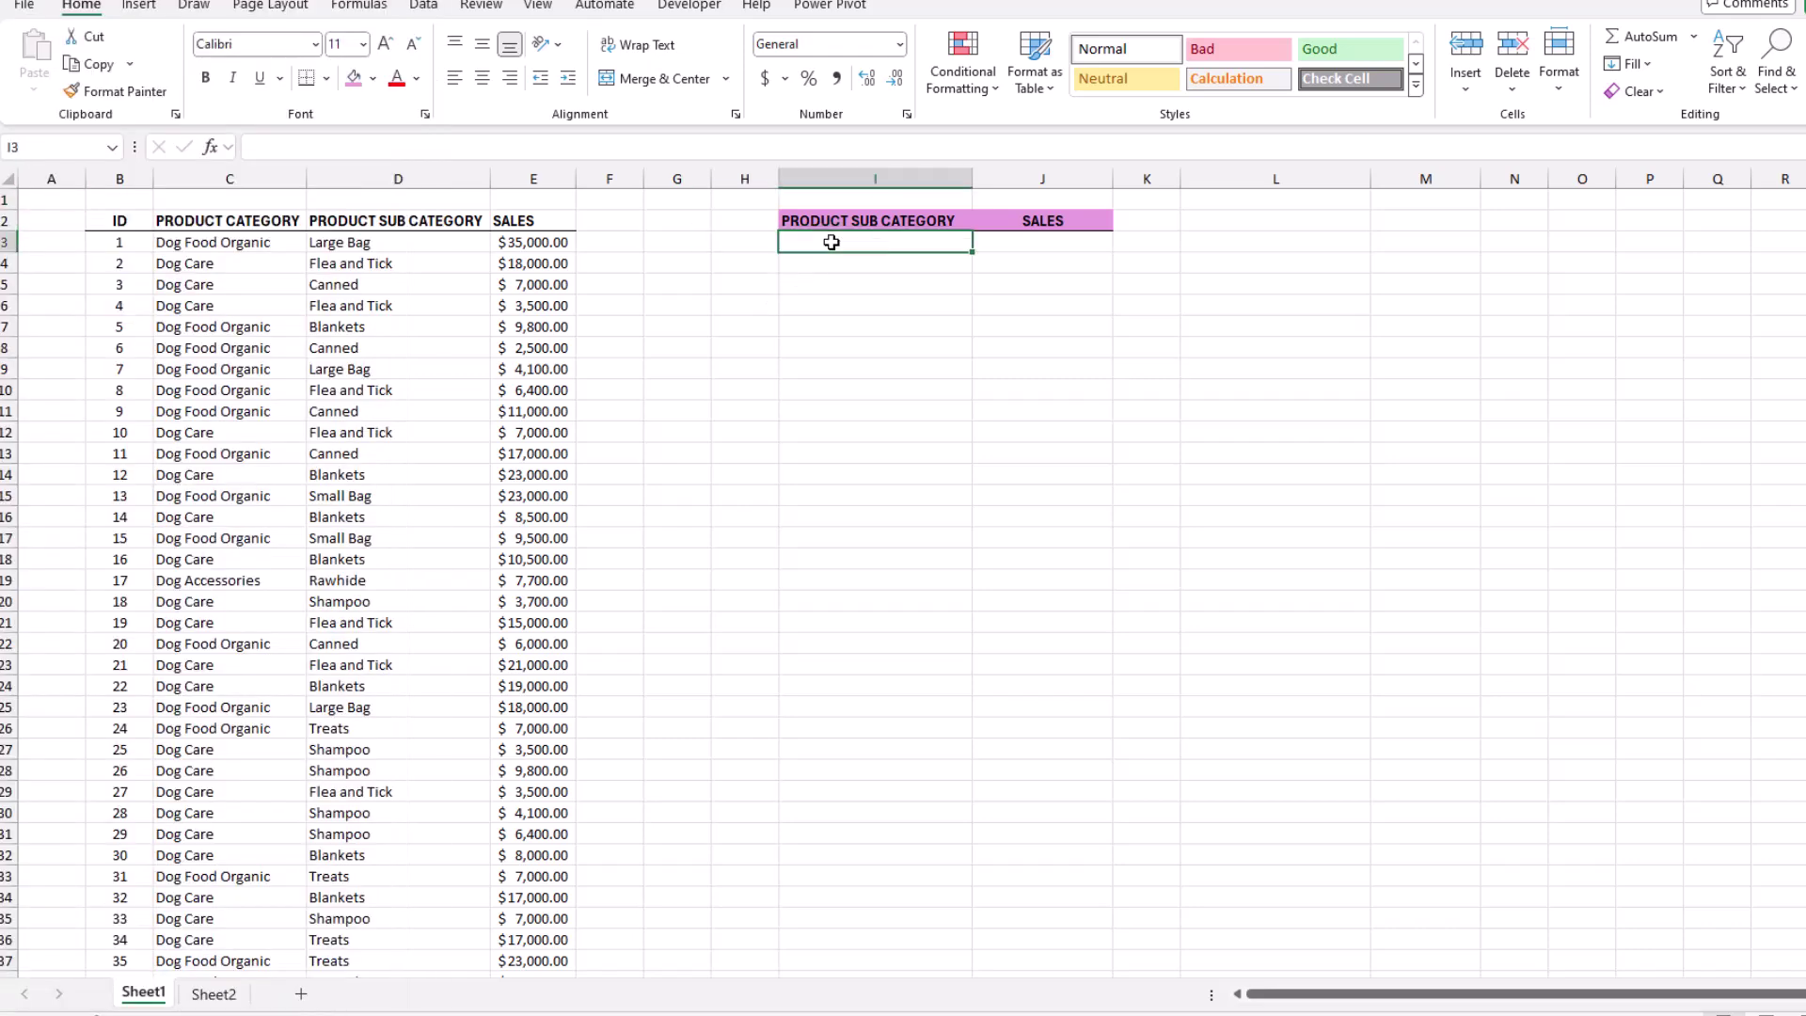
{"action": "type", "text": "=u"}
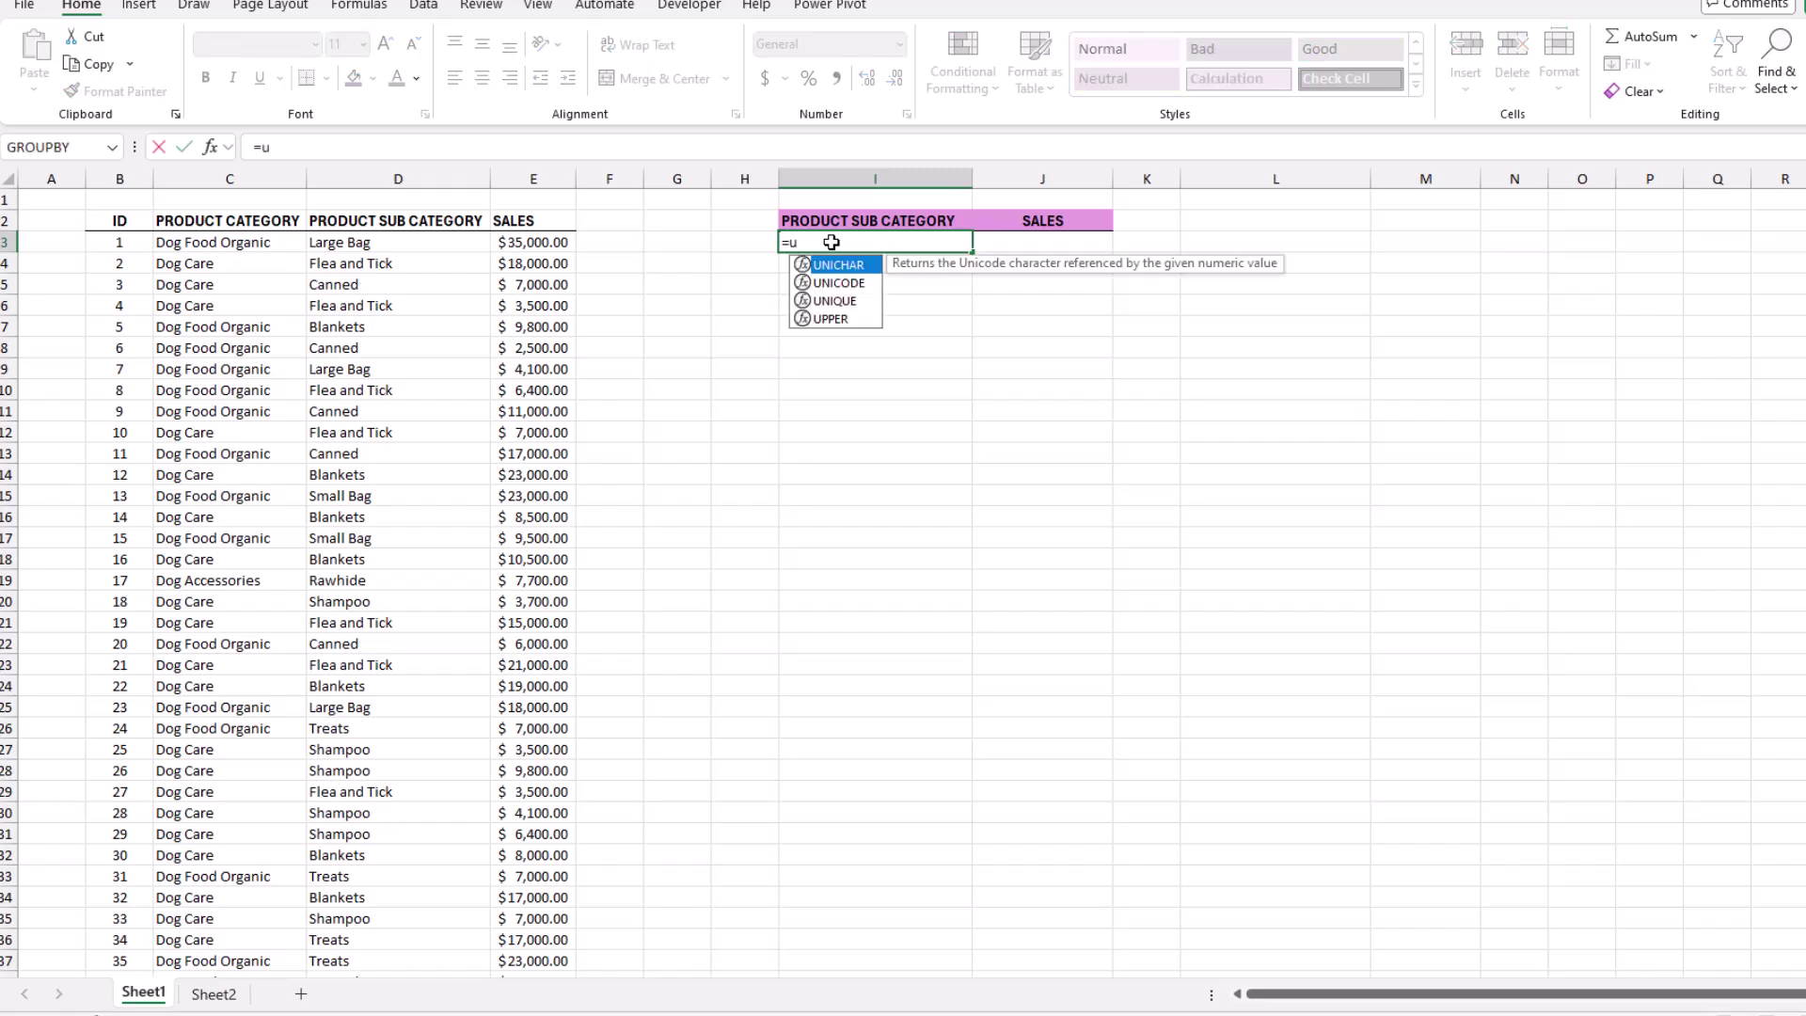
{"action": "type", "text": "nique("}
{"action": "left_click", "coordinate": [417, 244]}
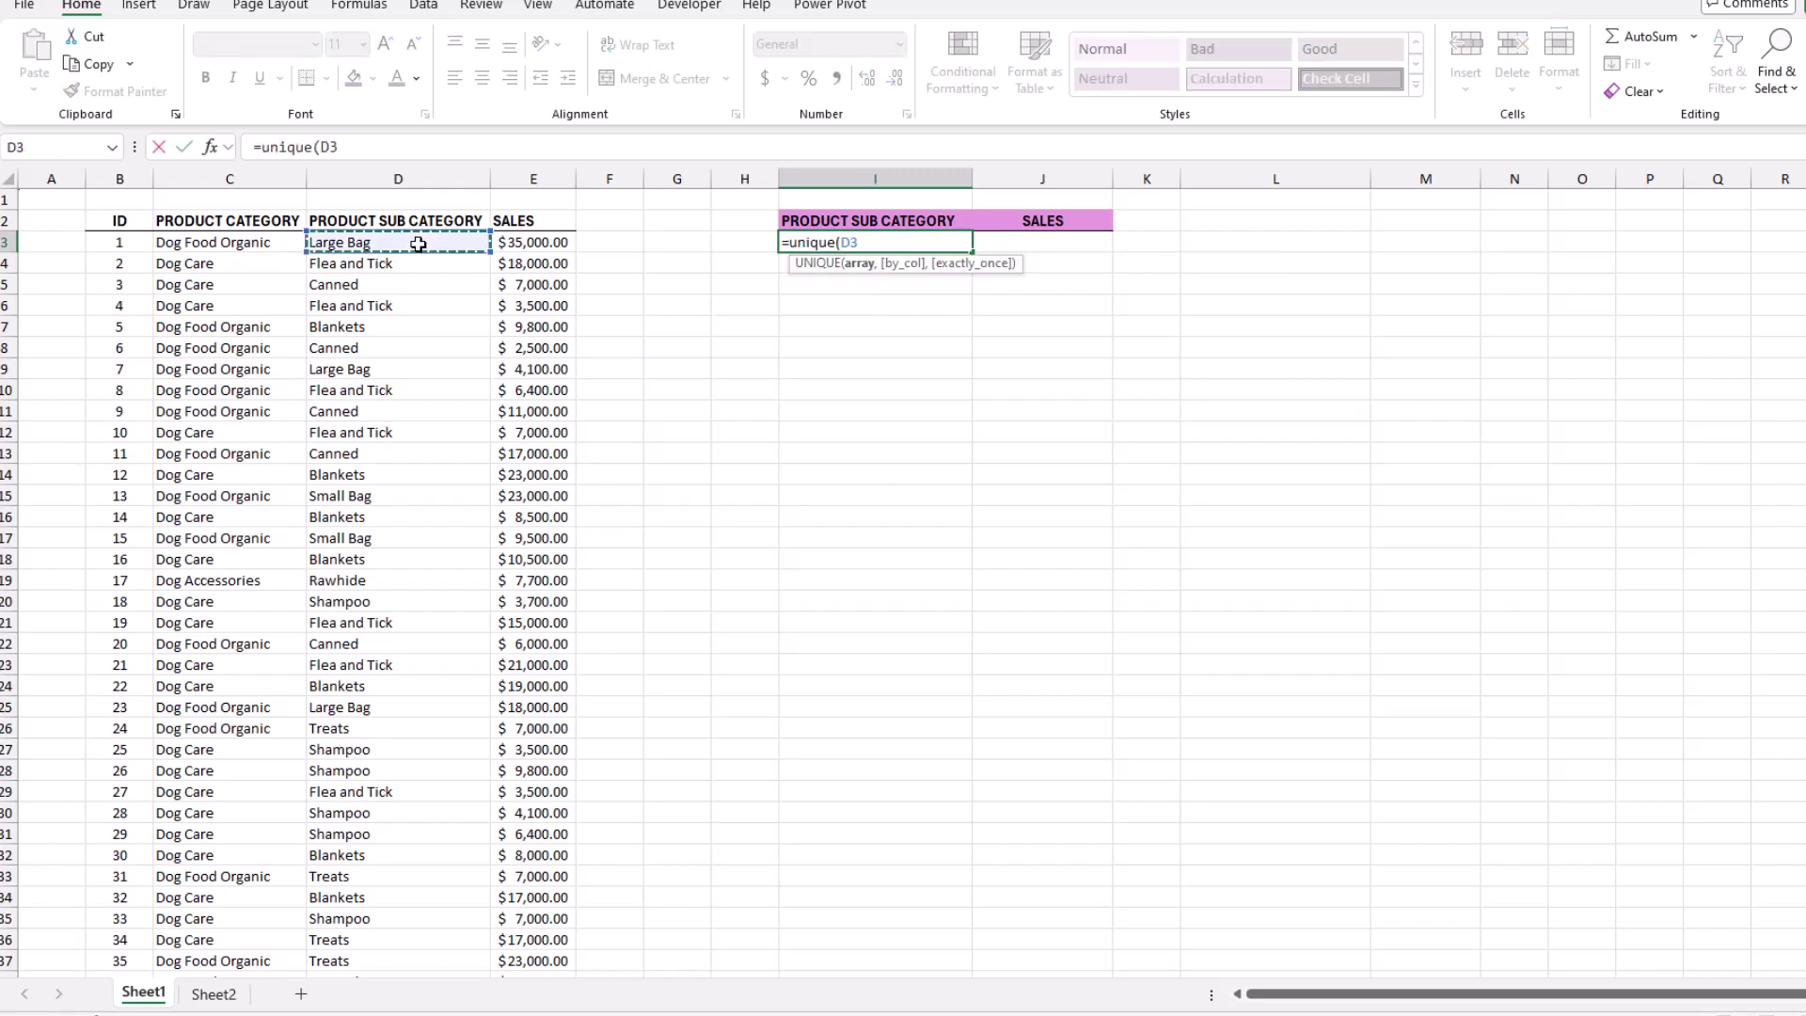
{"action": "key", "text": "ctrl+shift+Down"}
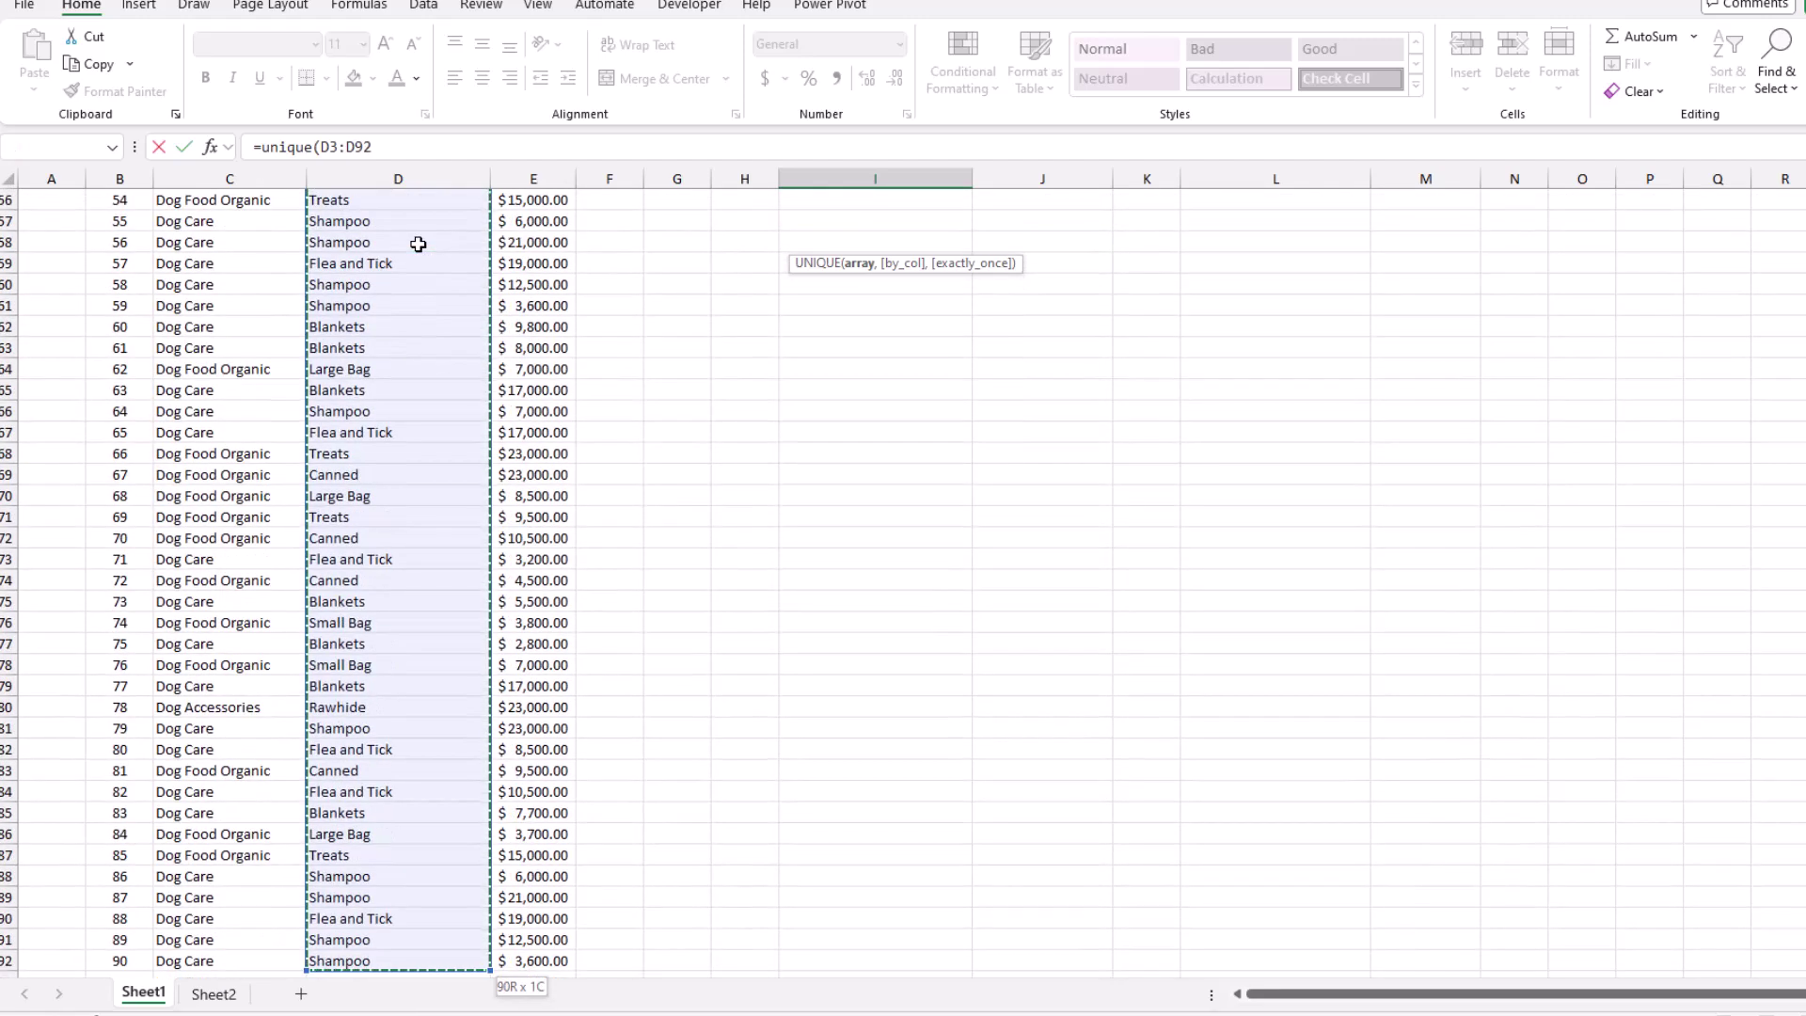
{"action": "key", "text": "Return"}
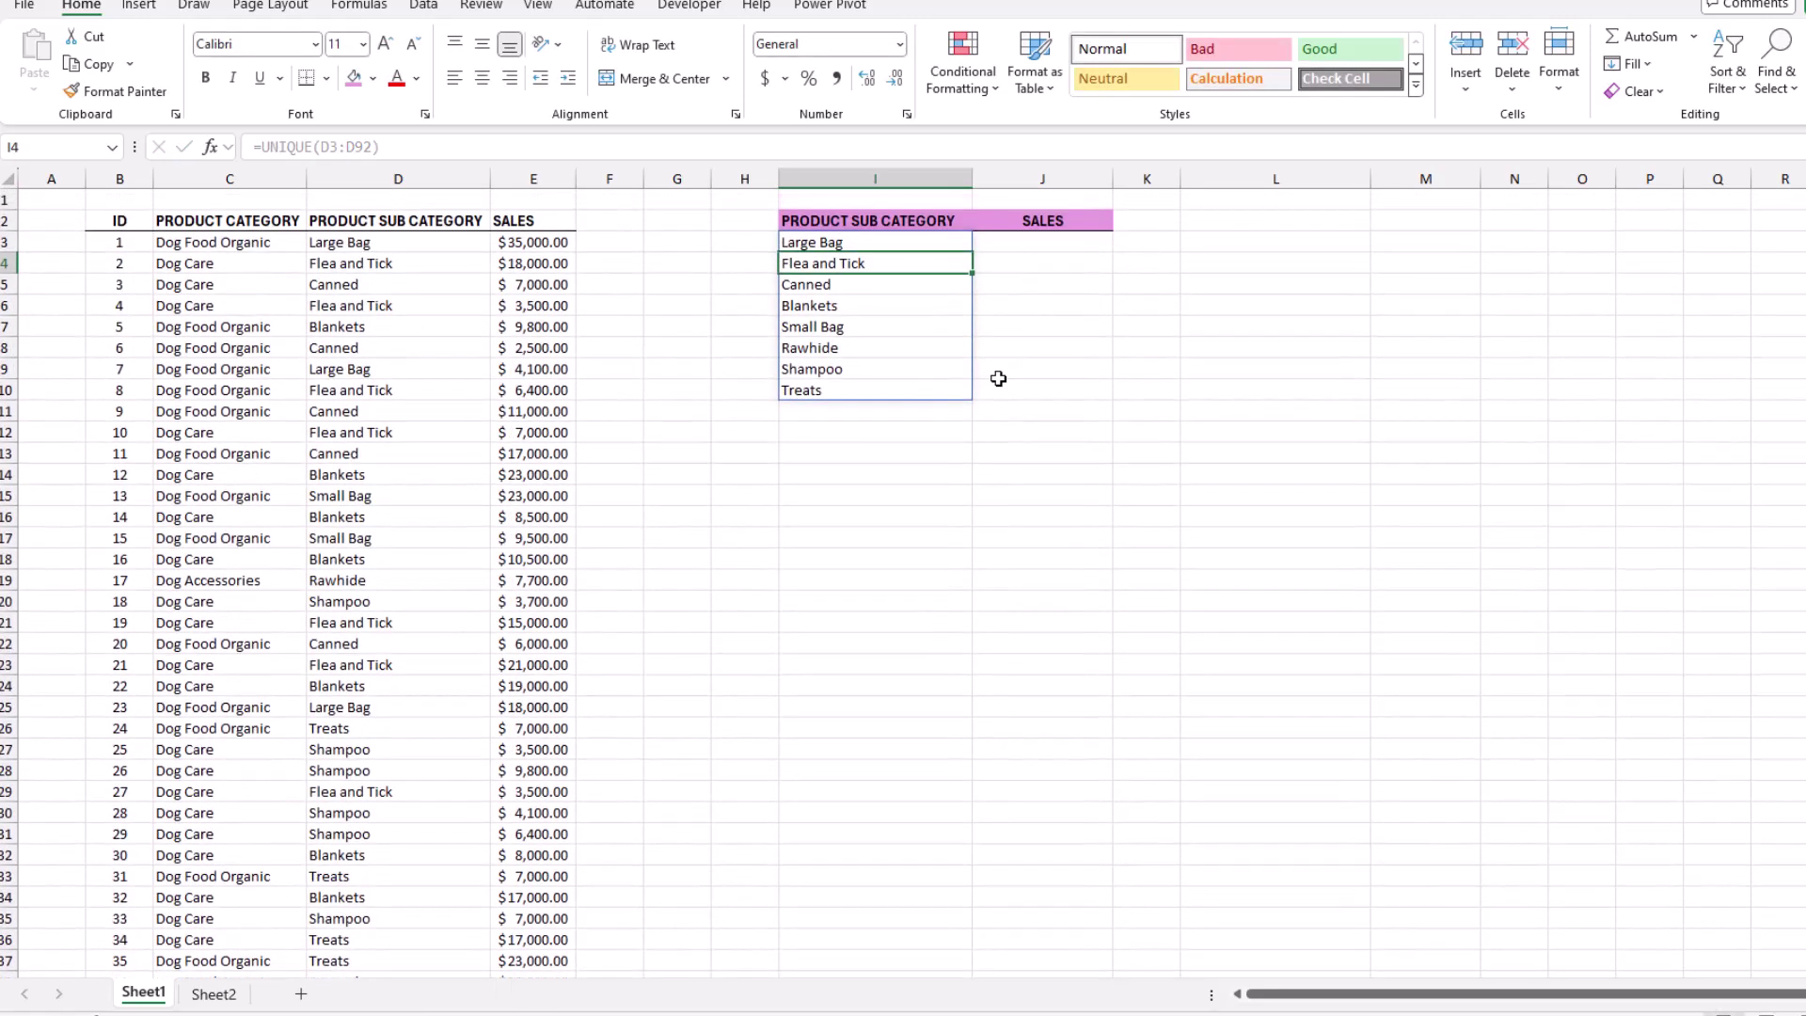
{"action": "left_click", "coordinate": [1026, 247]}
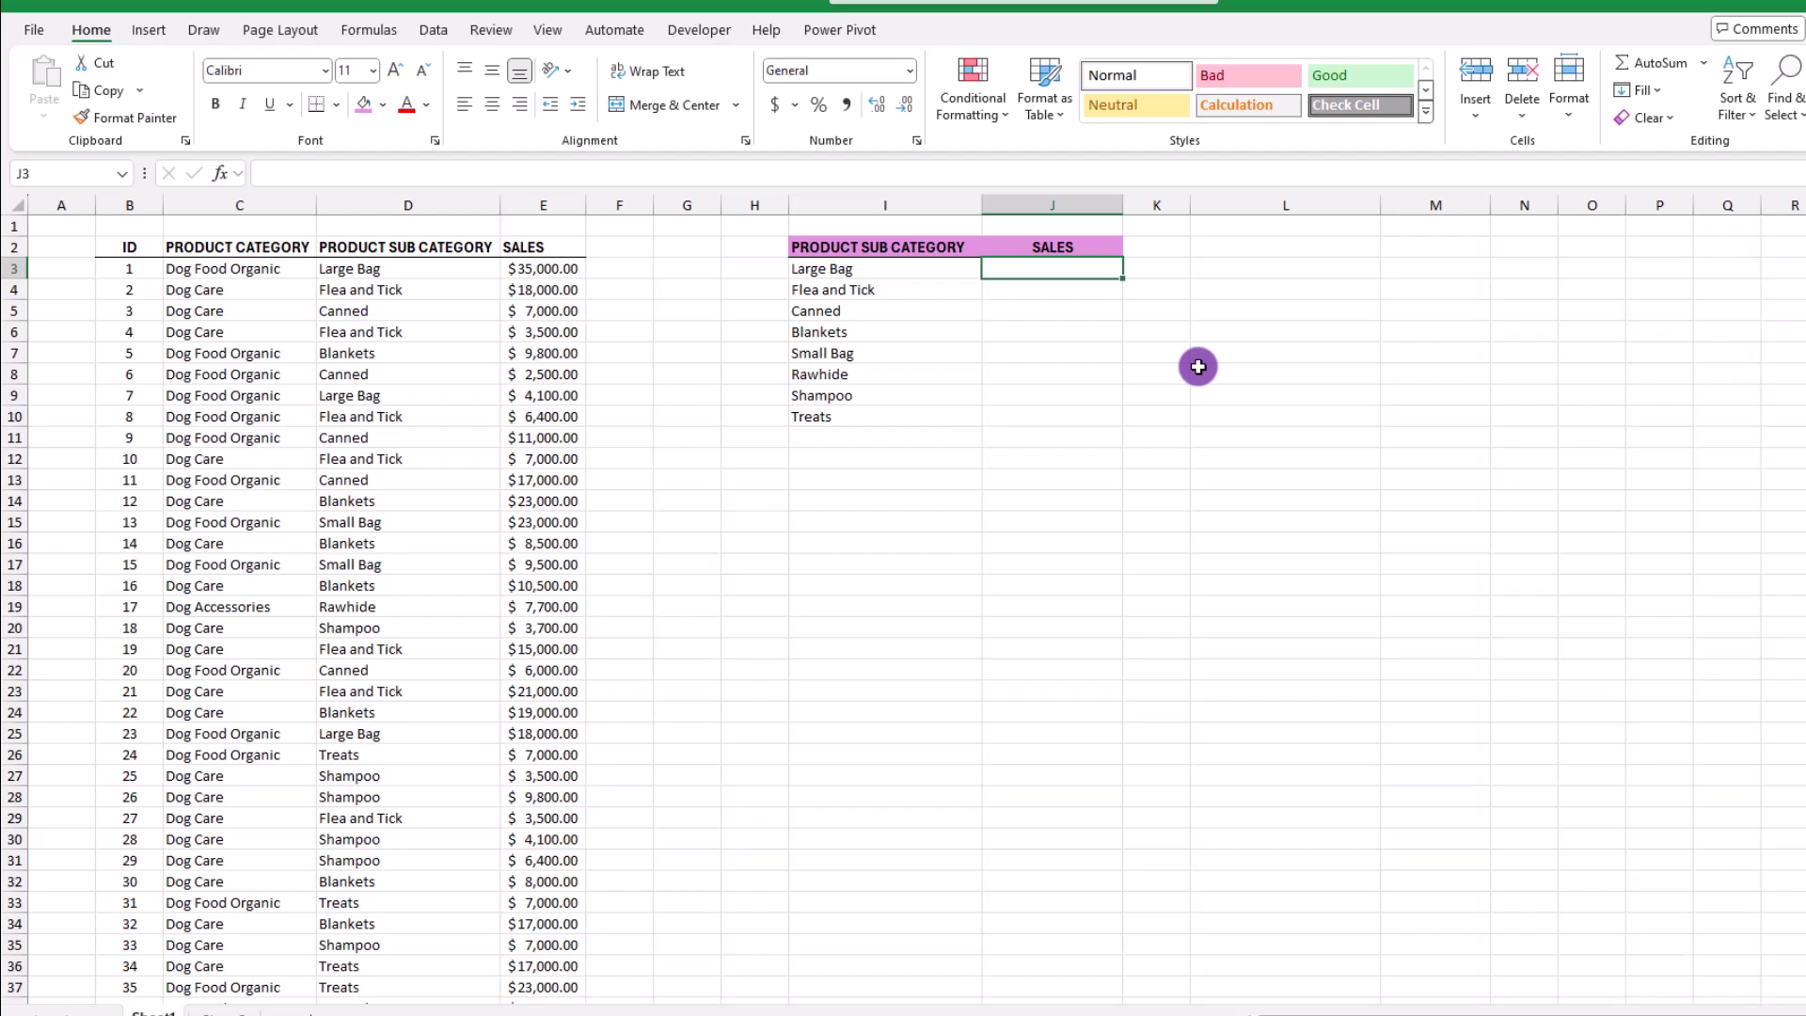
Insert the SUMIF function into J3 through the Insert Function search for sumif
{"action": "left_click", "coordinate": [222, 173]}
{"action": "type", "text": "sumif"}
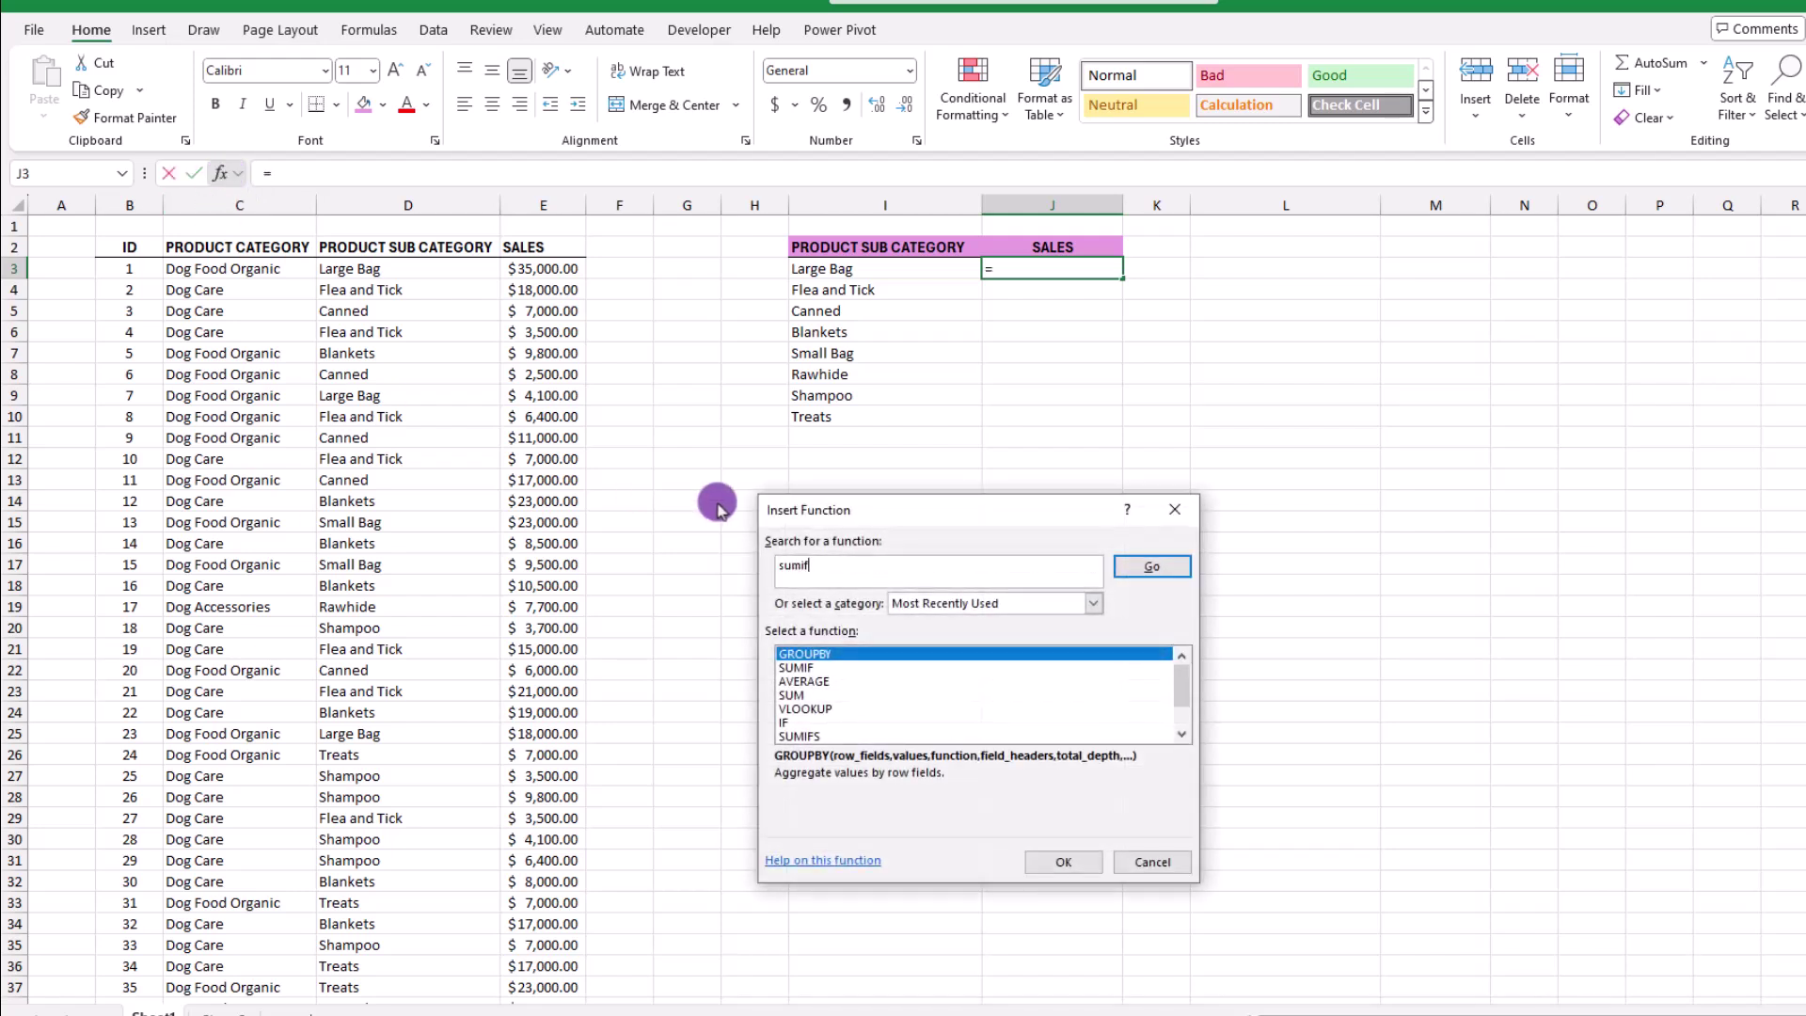
{"action": "left_click", "coordinate": [1153, 568]}
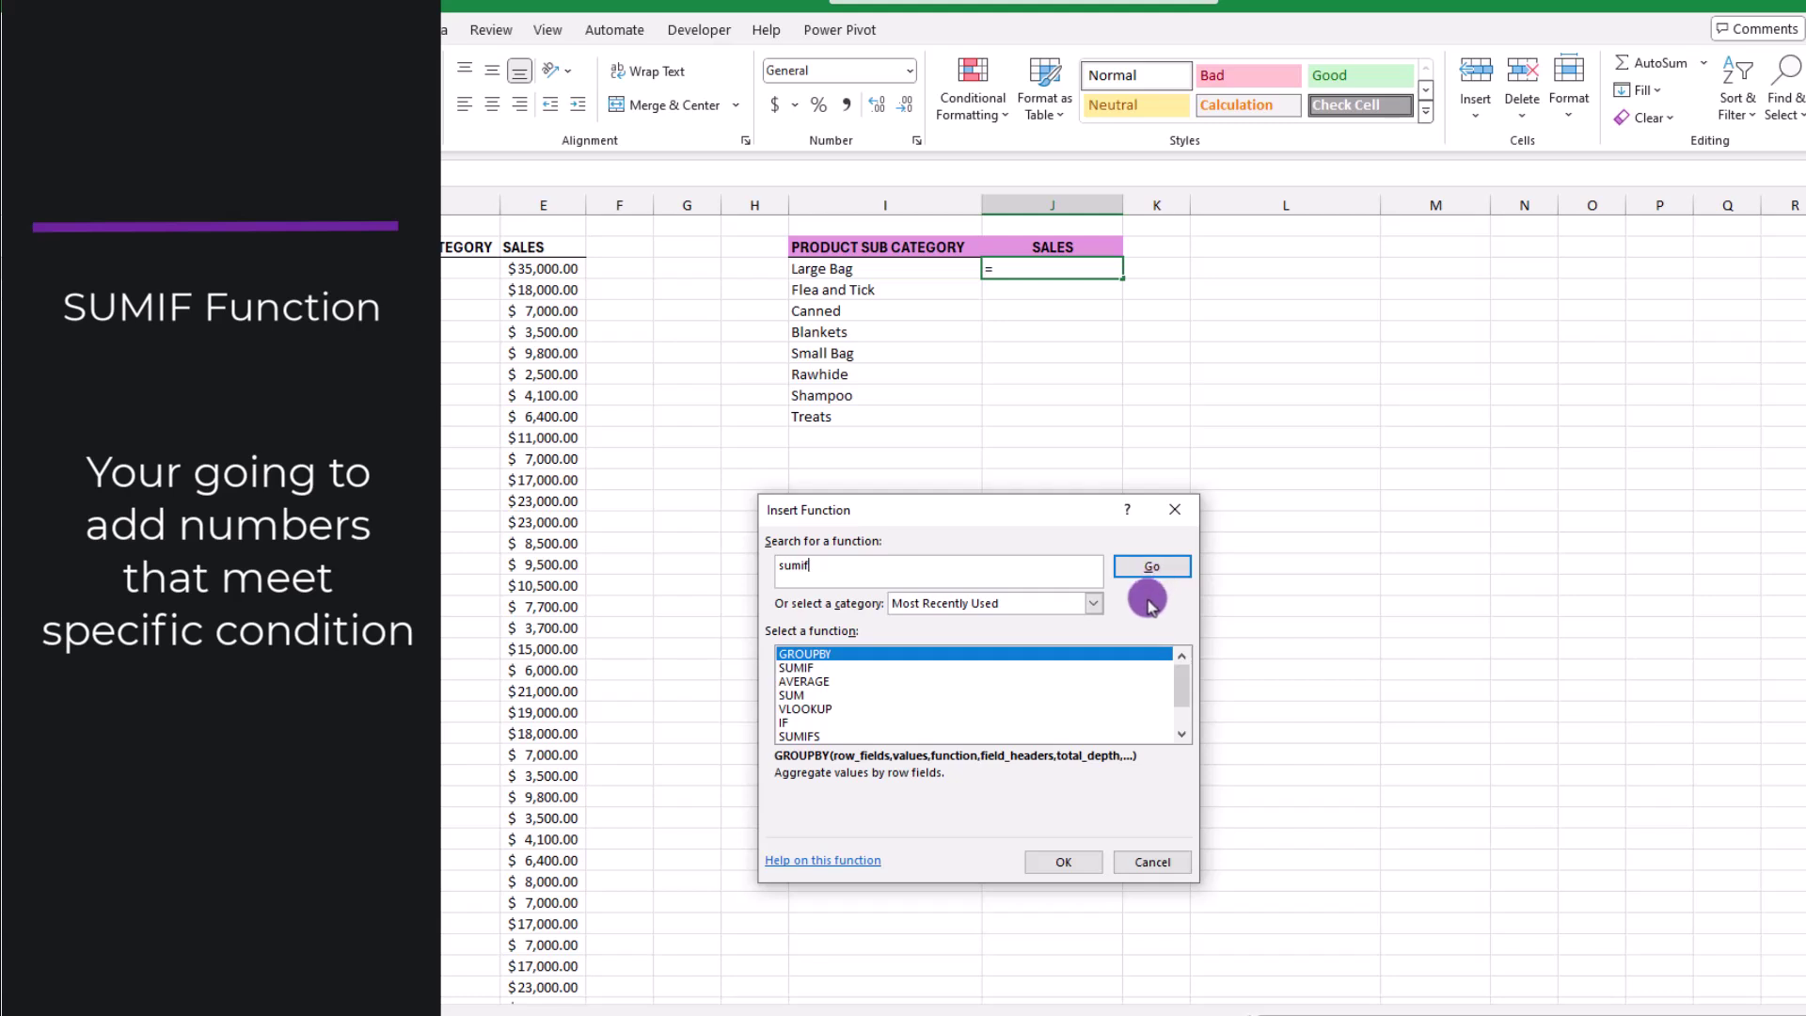
{"action": "left_click", "coordinate": [1151, 568]}
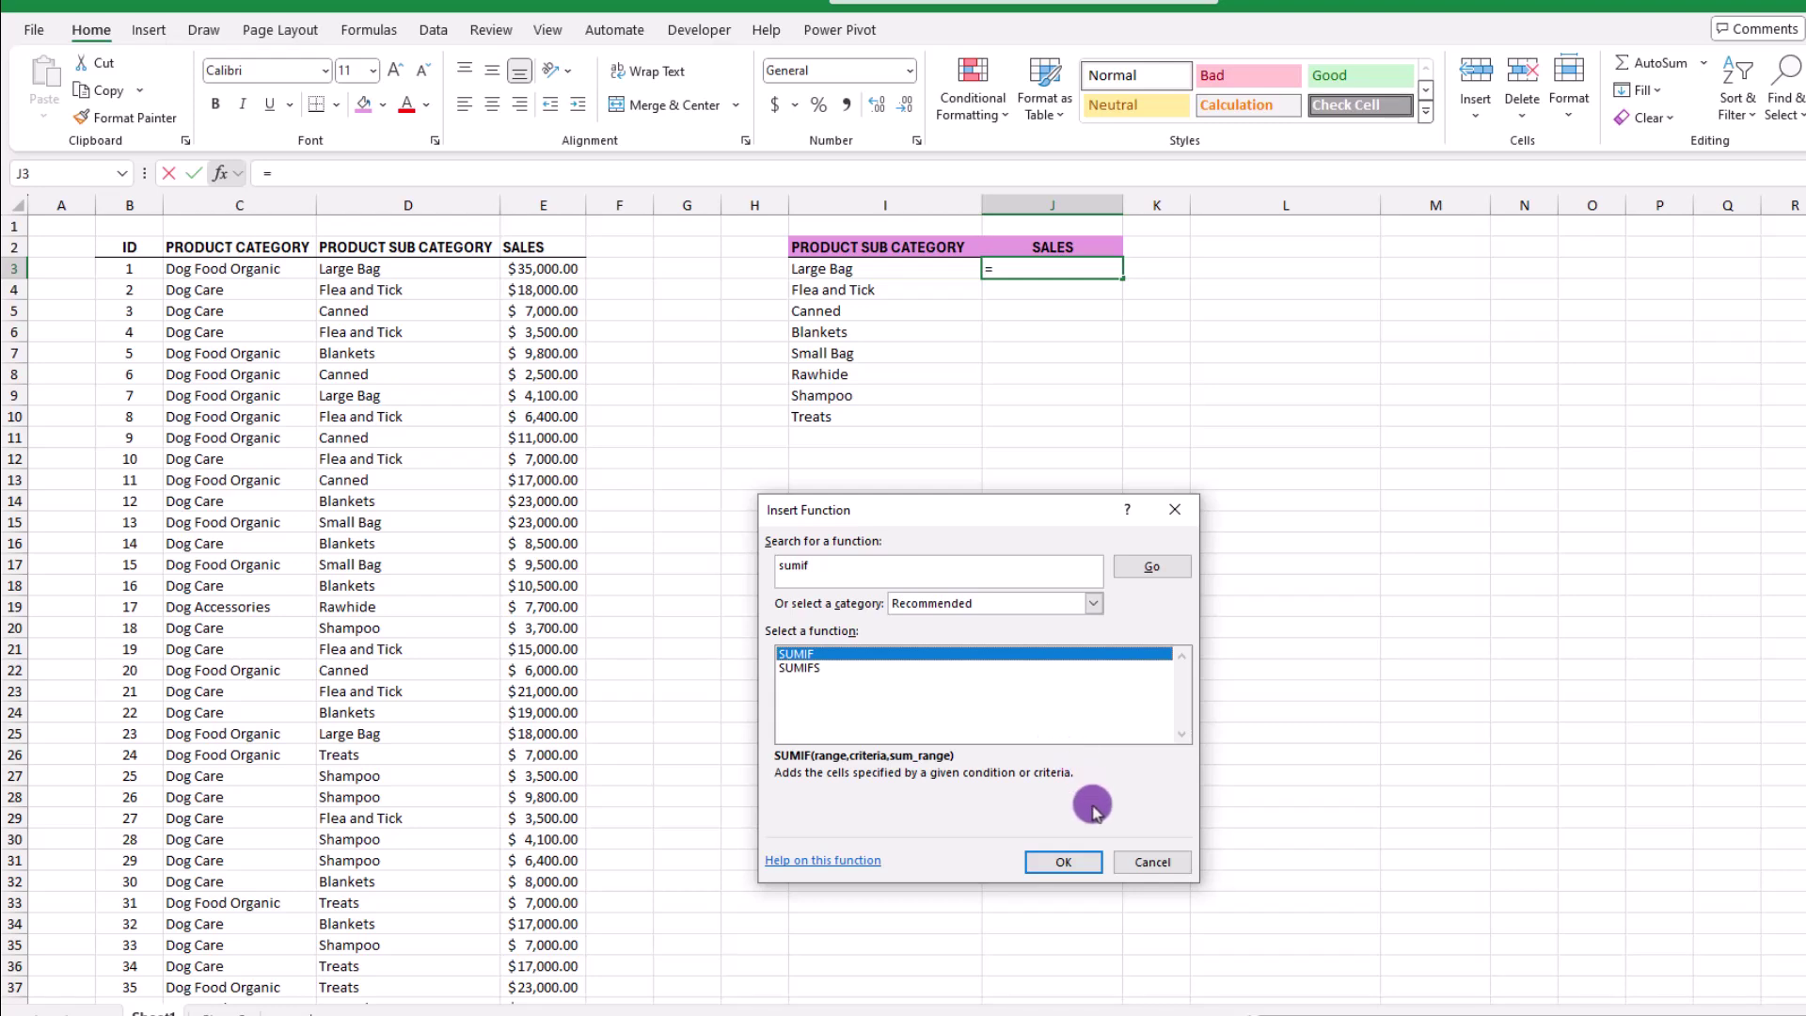
{"action": "left_click", "coordinate": [1062, 863]}
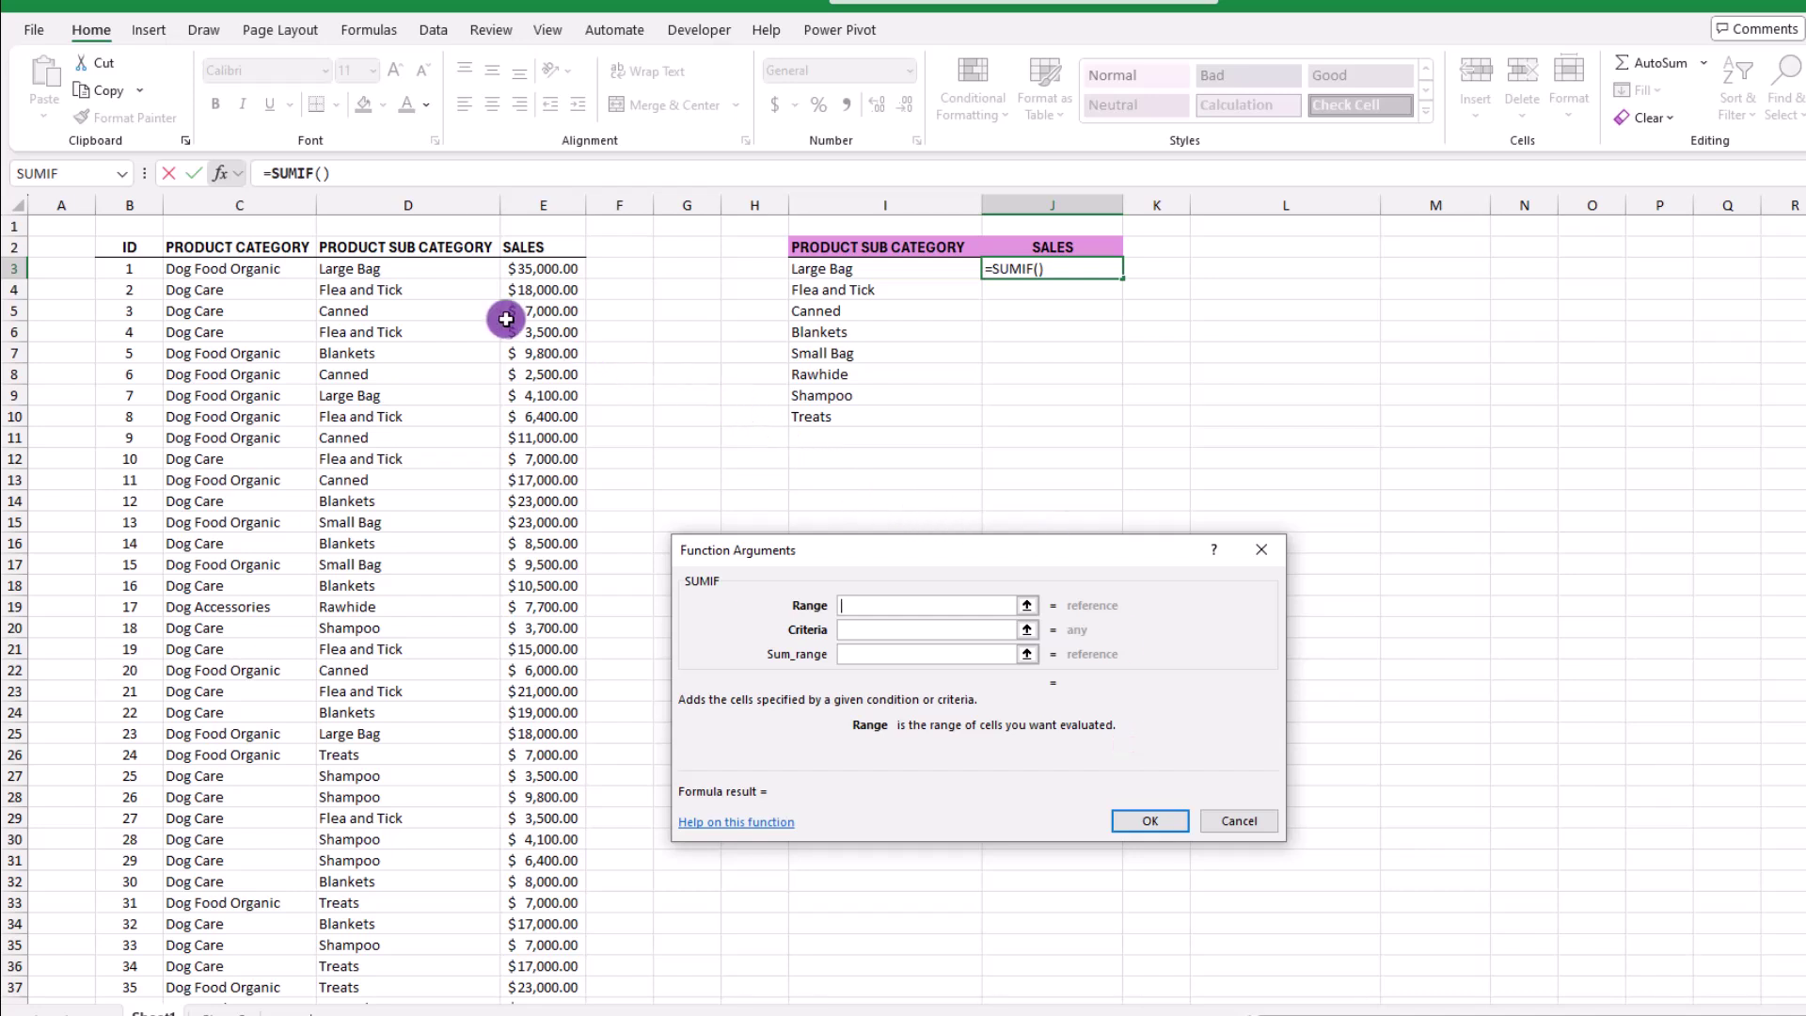
Enter =SUMIF(D3:D92,I3,E3:E92) in J3 and fill it down to Treats, starting at 88500
{"action": "left_click", "coordinate": [388, 274]}
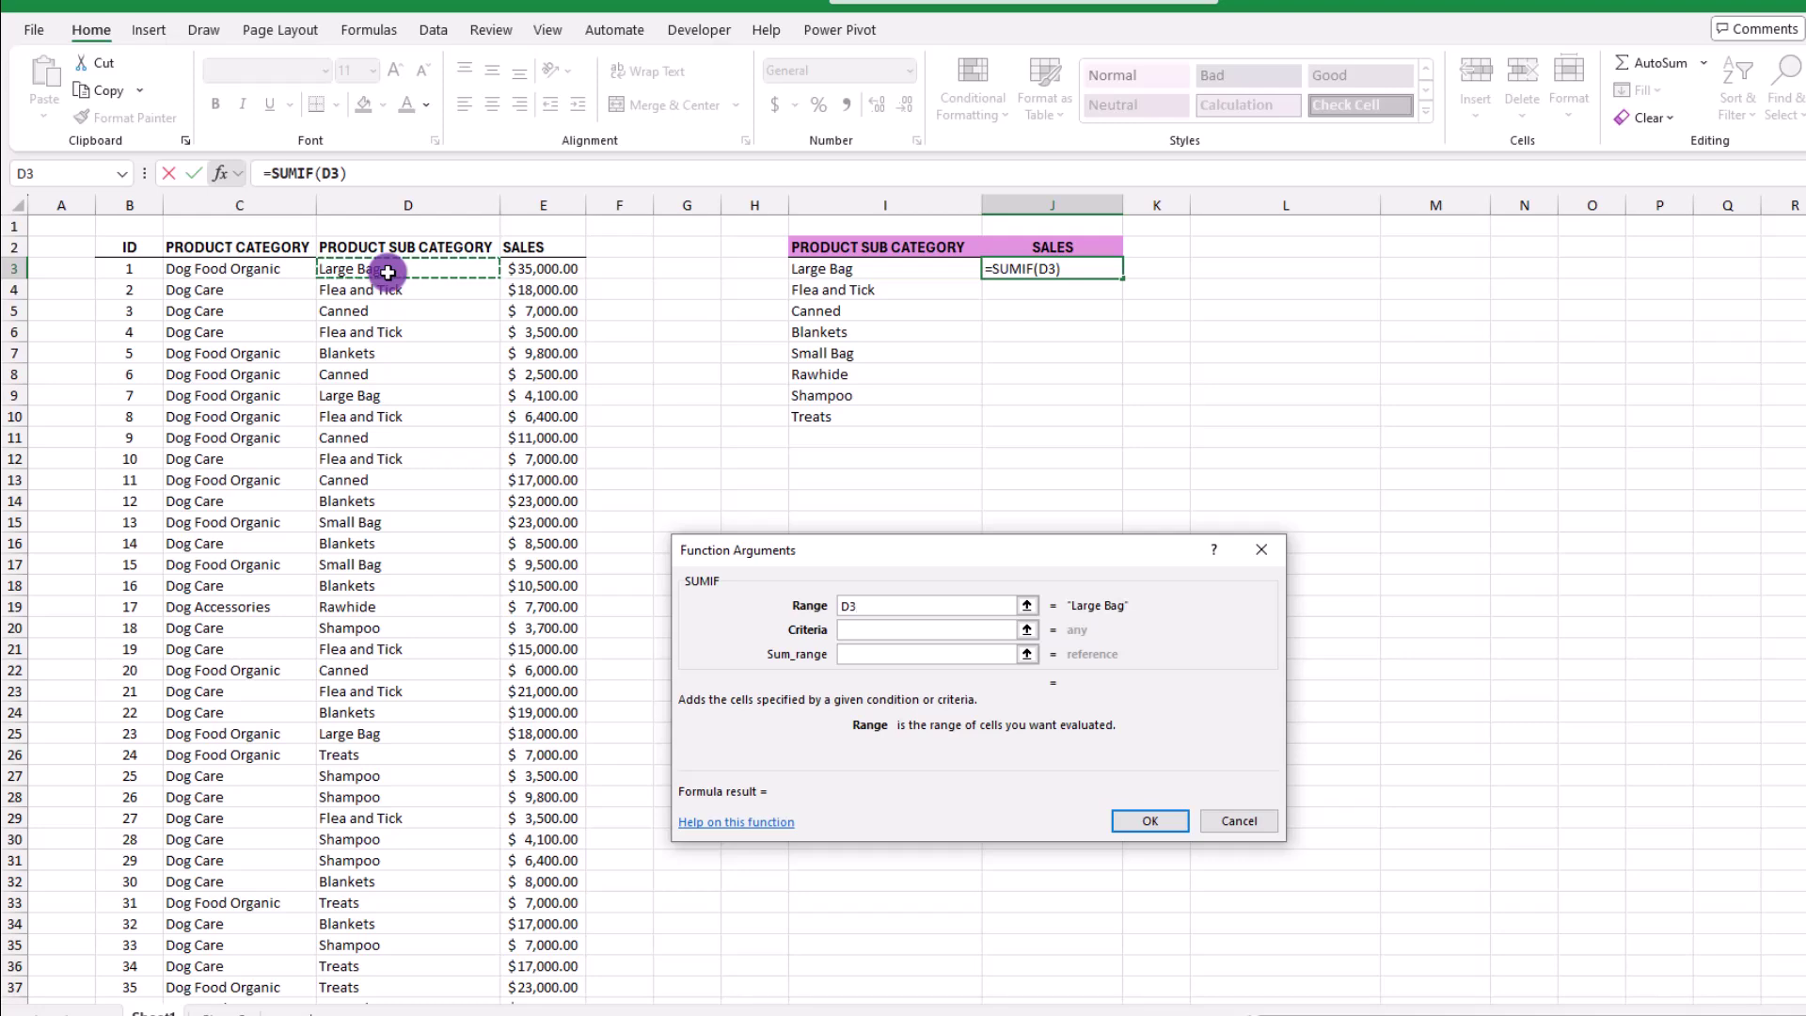
{"action": "key", "text": "ctrl+shift+Down"}
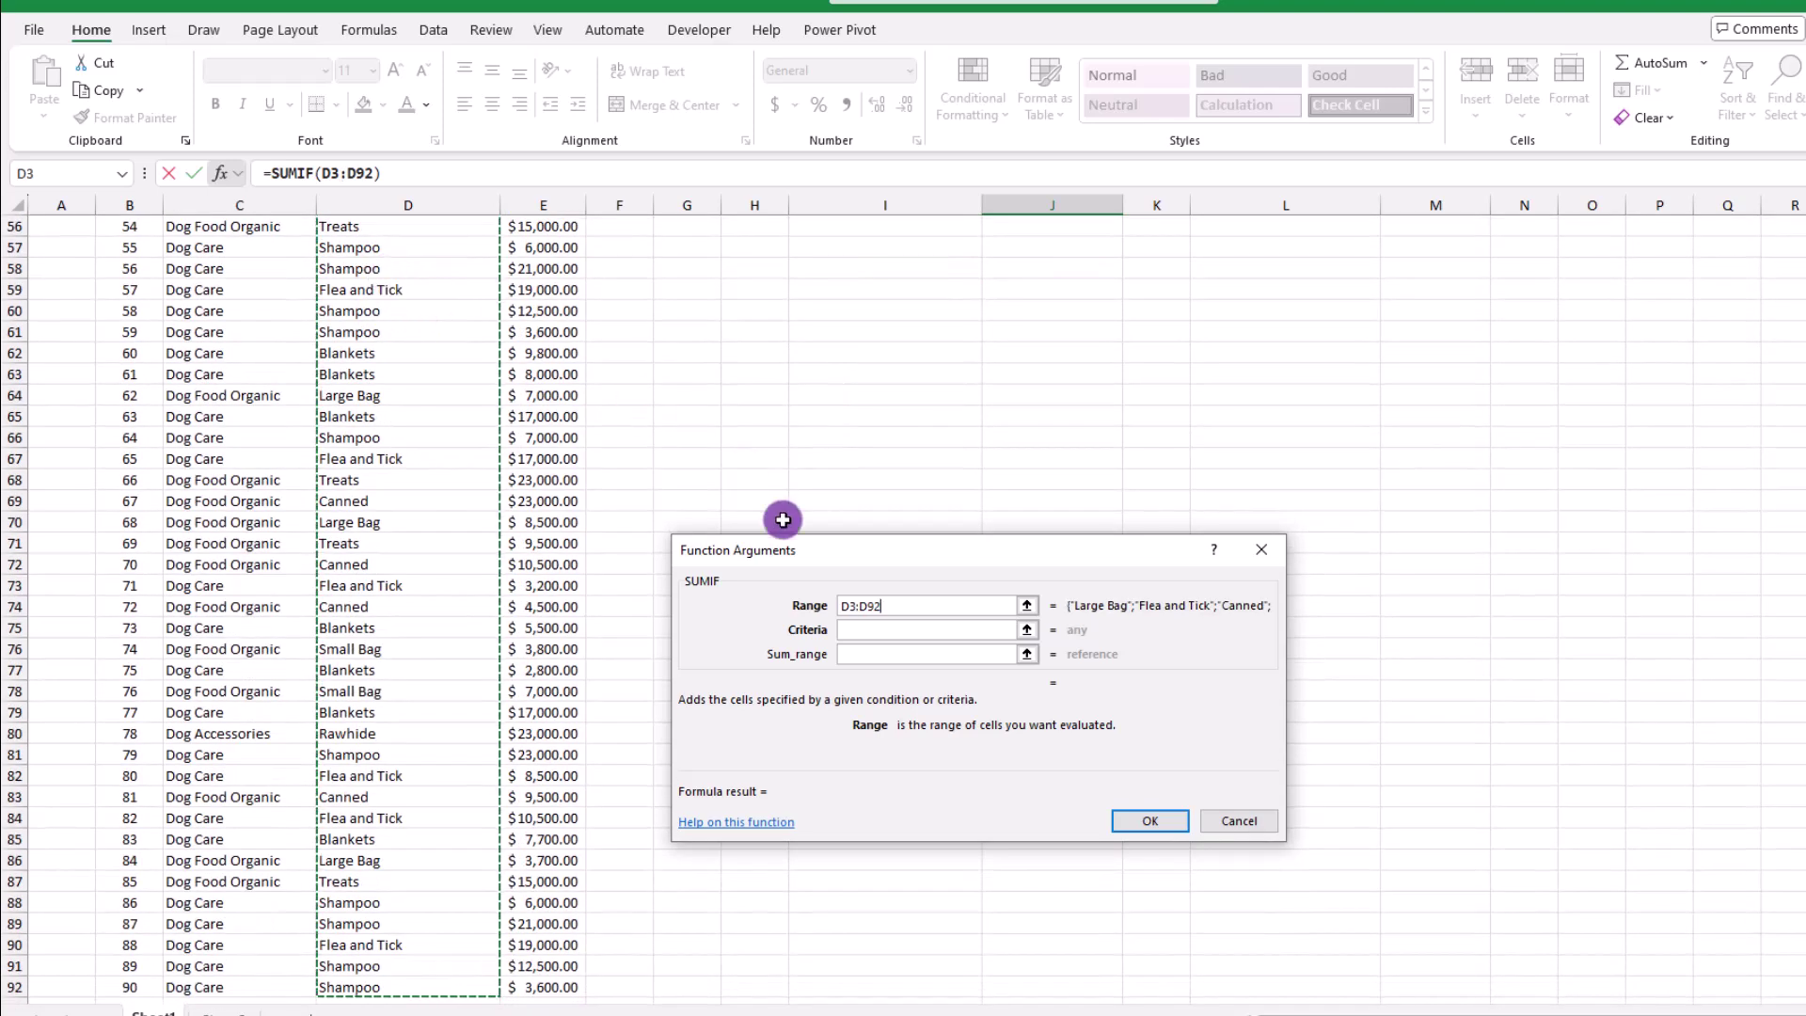
{"action": "left_click", "coordinate": [868, 628]}
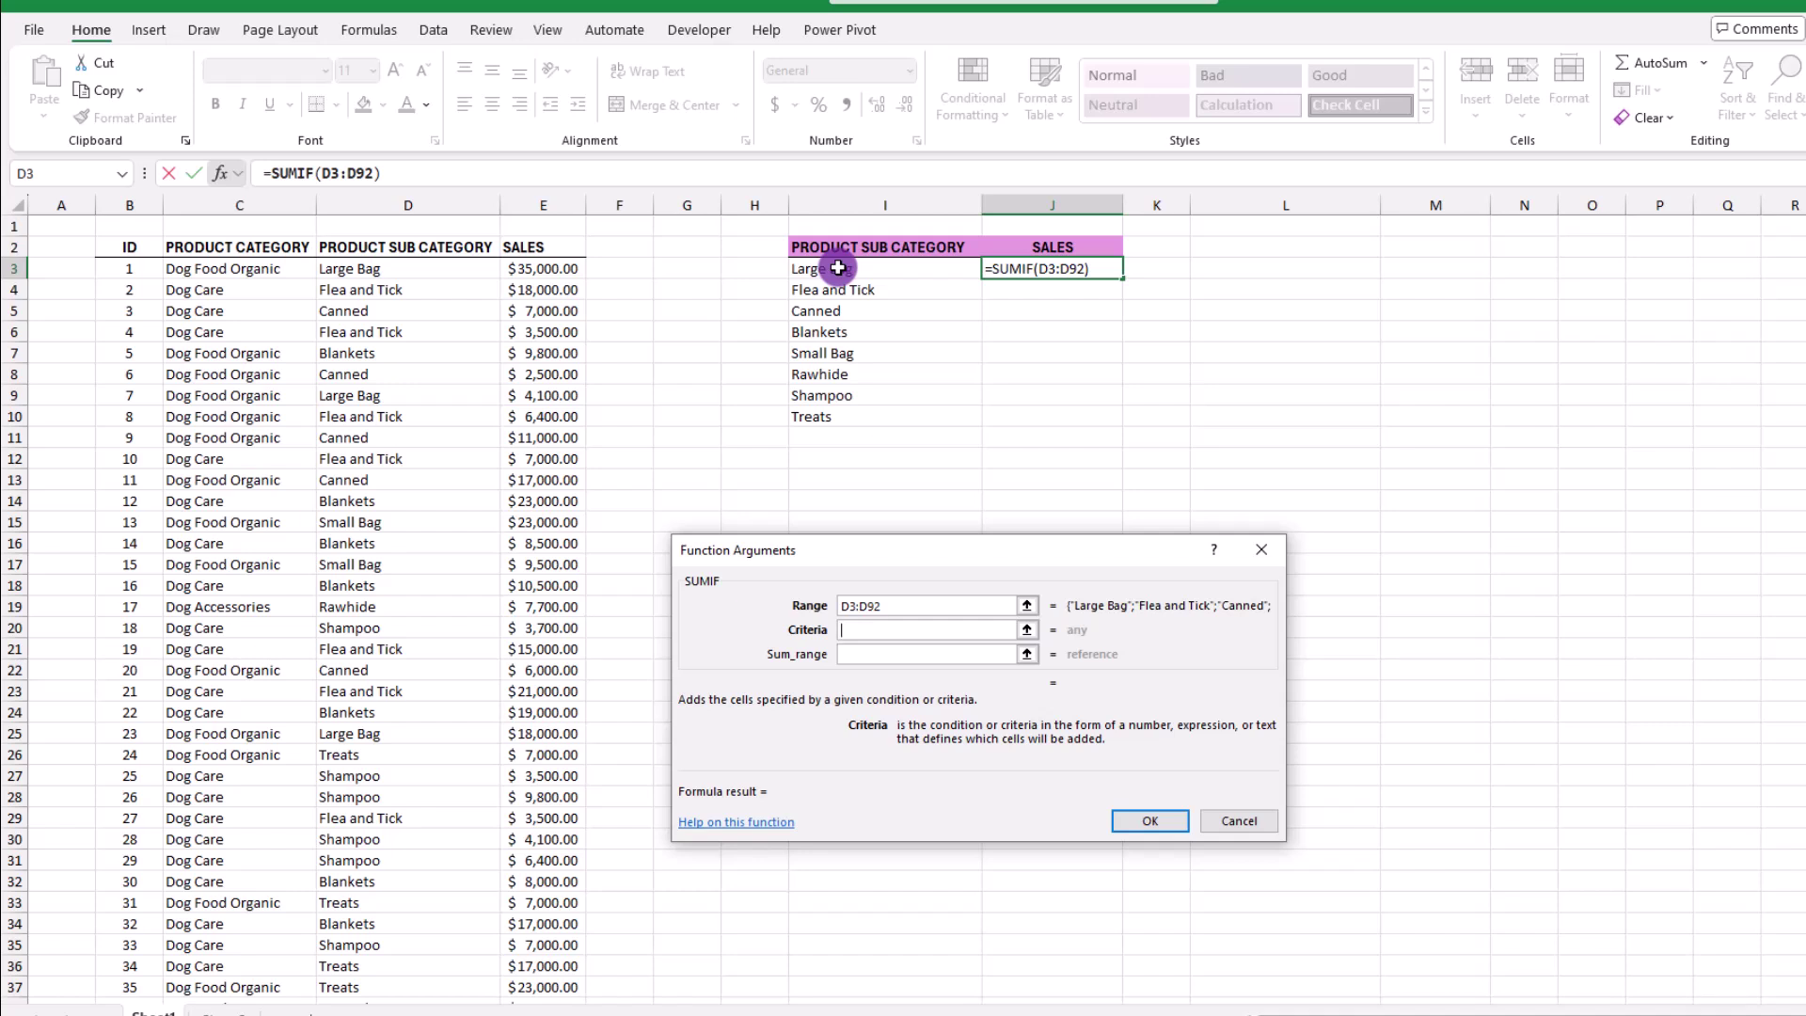
{"action": "left_click", "coordinate": [838, 268]}
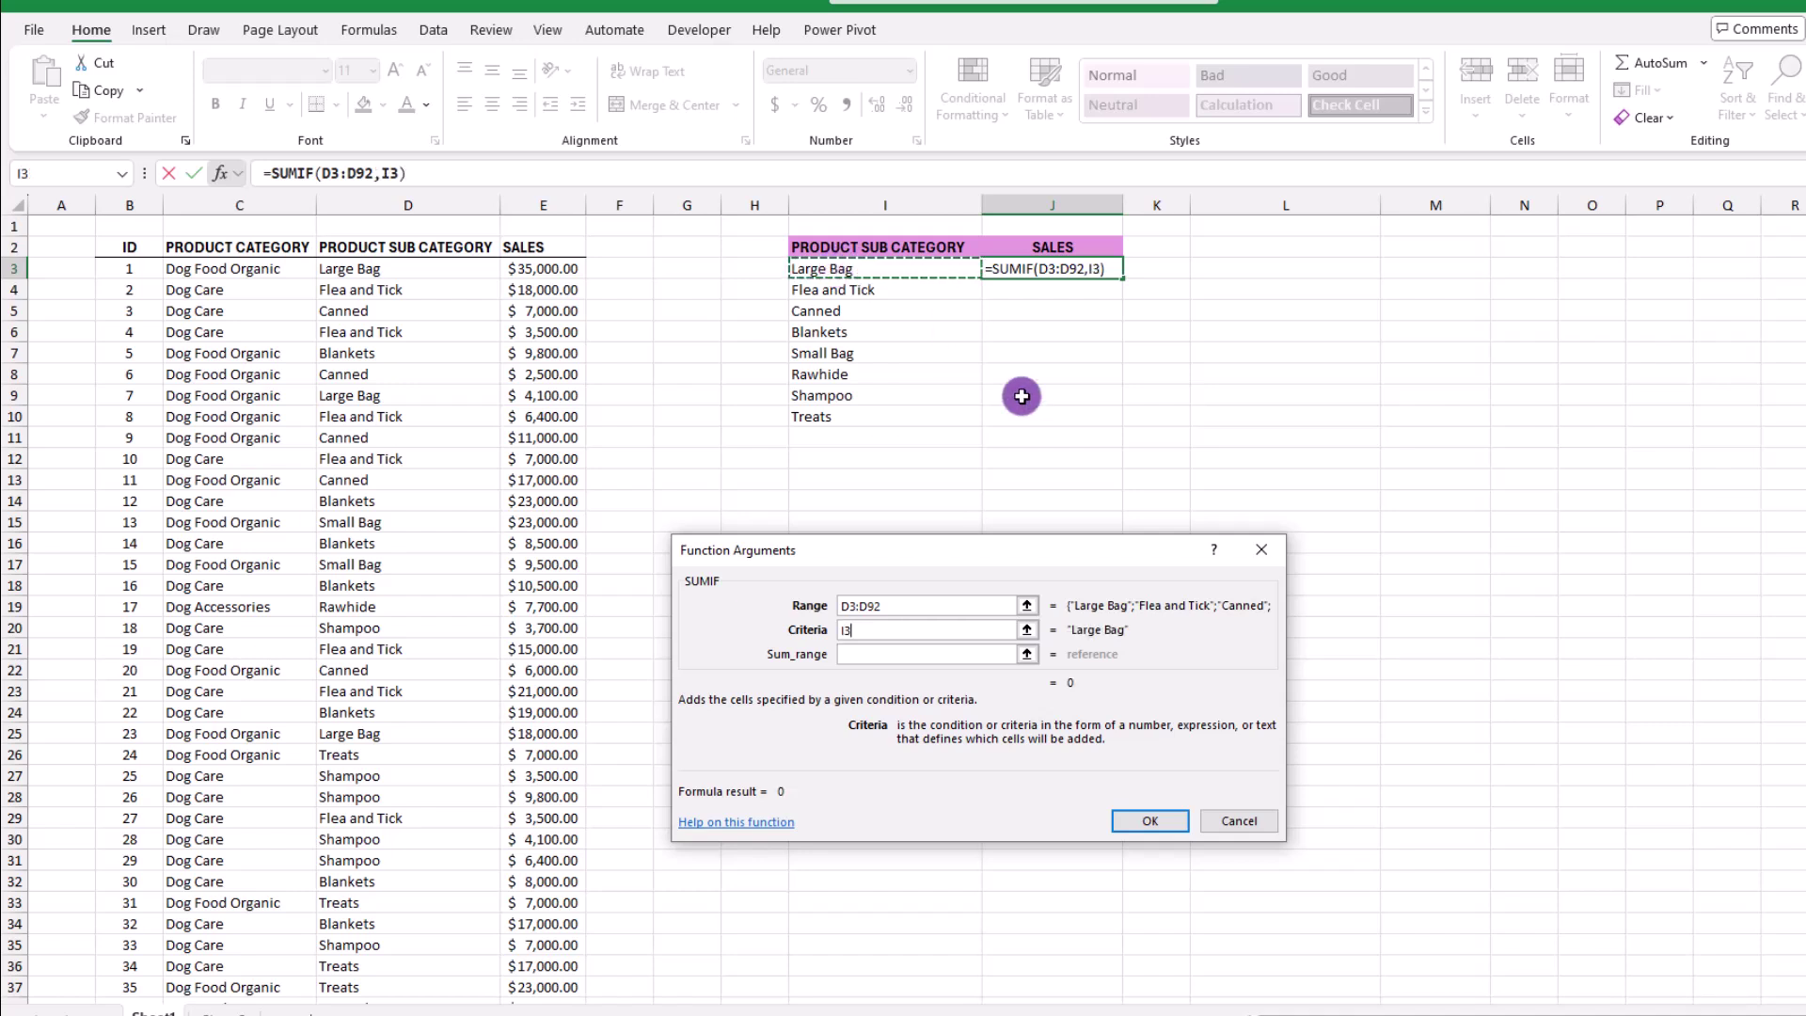
{"action": "left_click", "coordinate": [851, 654]}
{"action": "left_click", "coordinate": [543, 268]}
{"action": "key", "text": "ctrl+shift+Down"}
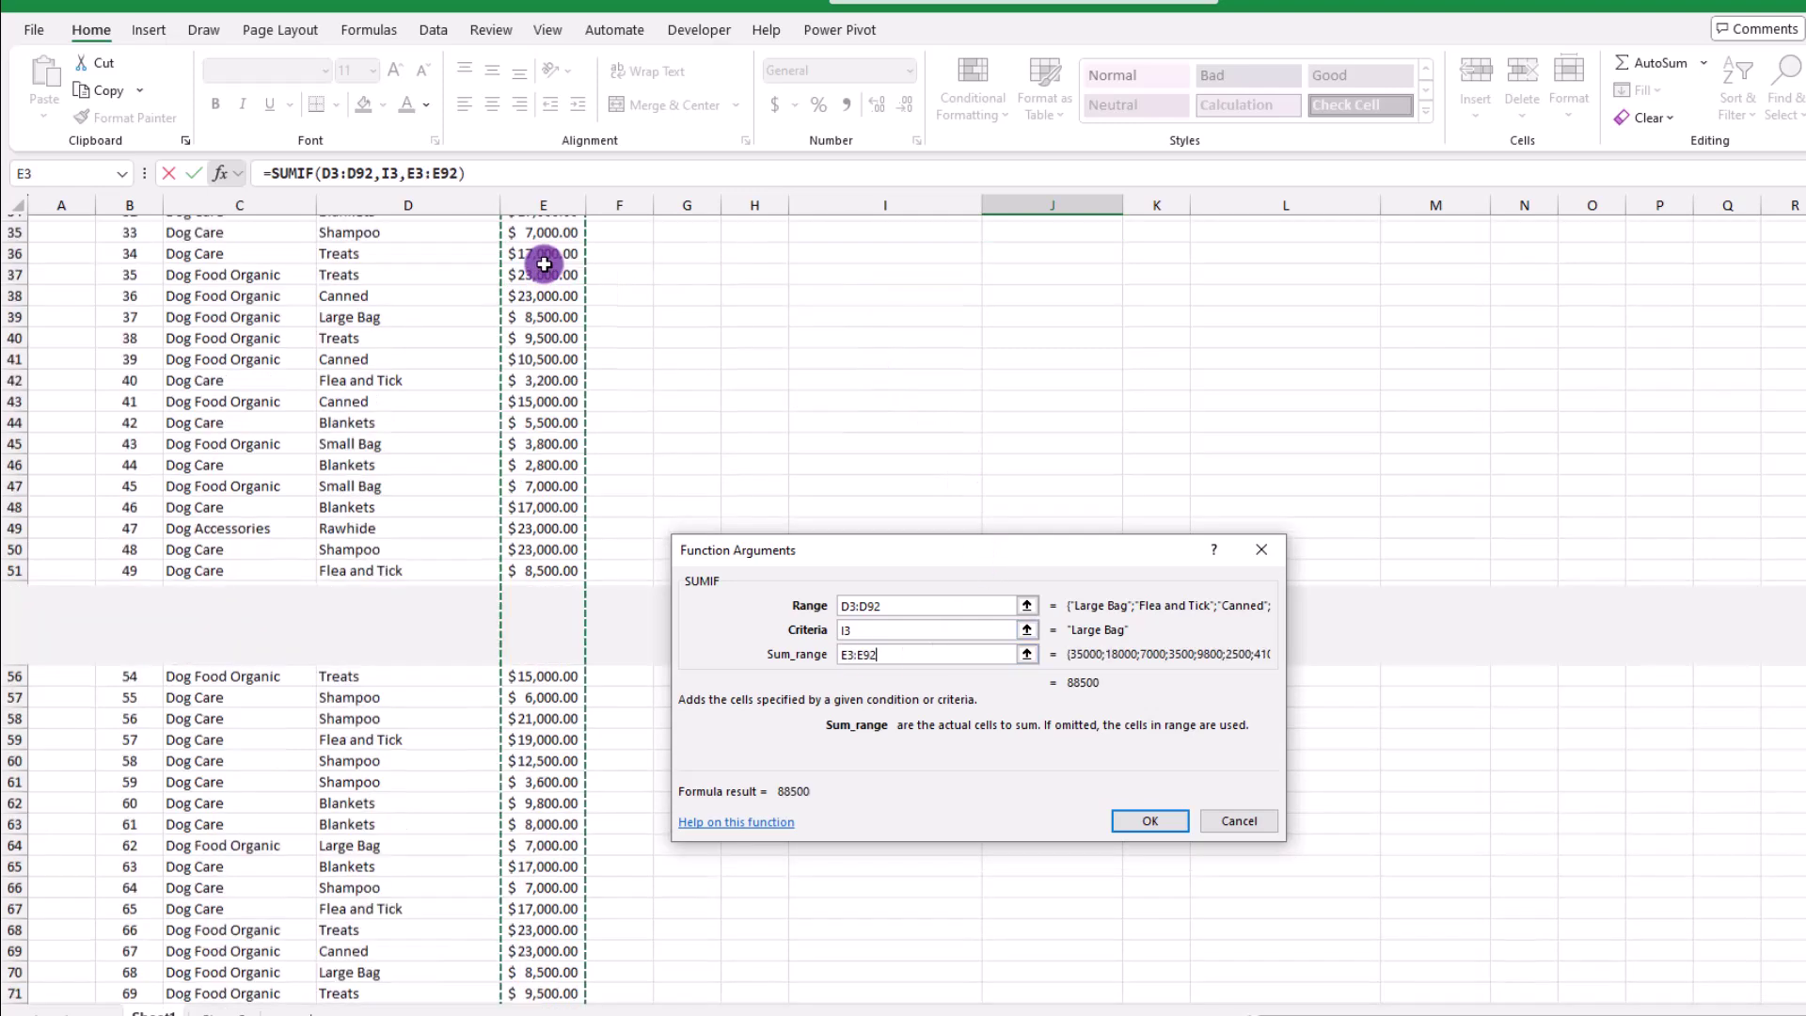
{"action": "left_click", "coordinate": [1132, 816]}
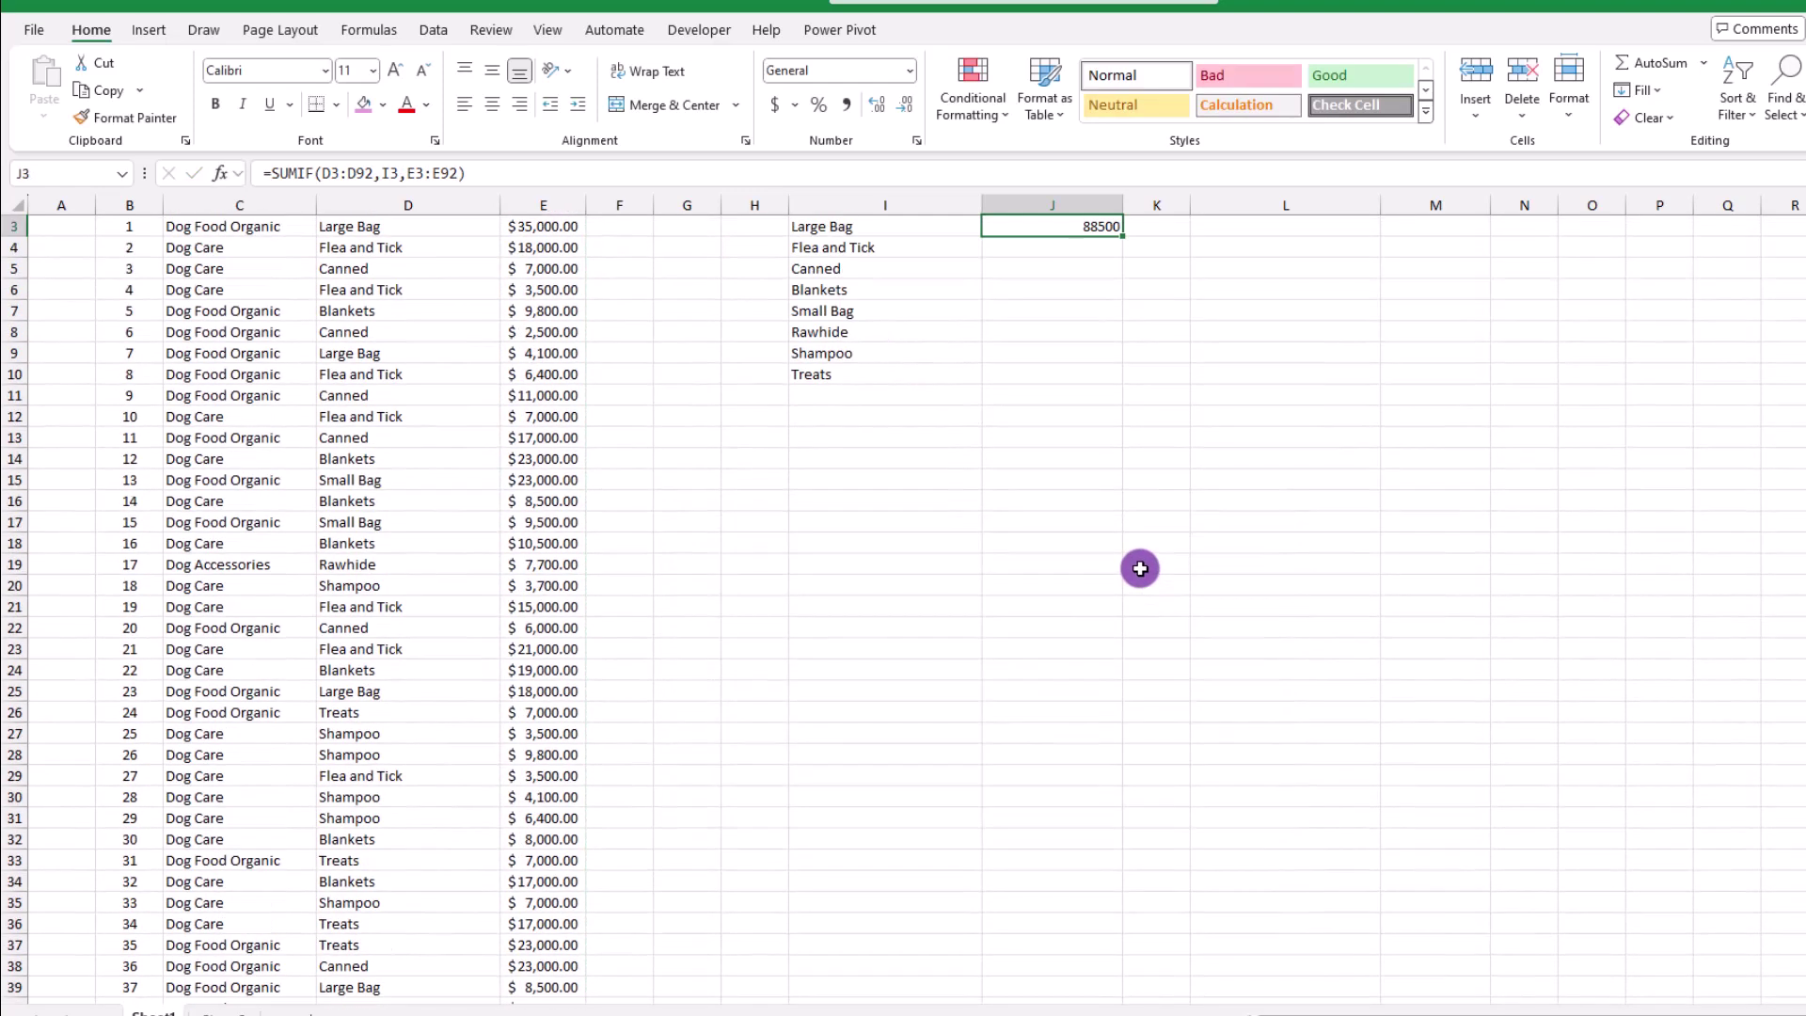
{"action": "left_click_drag", "start_coordinate": [1122, 278], "coordinate": [1124, 417]}
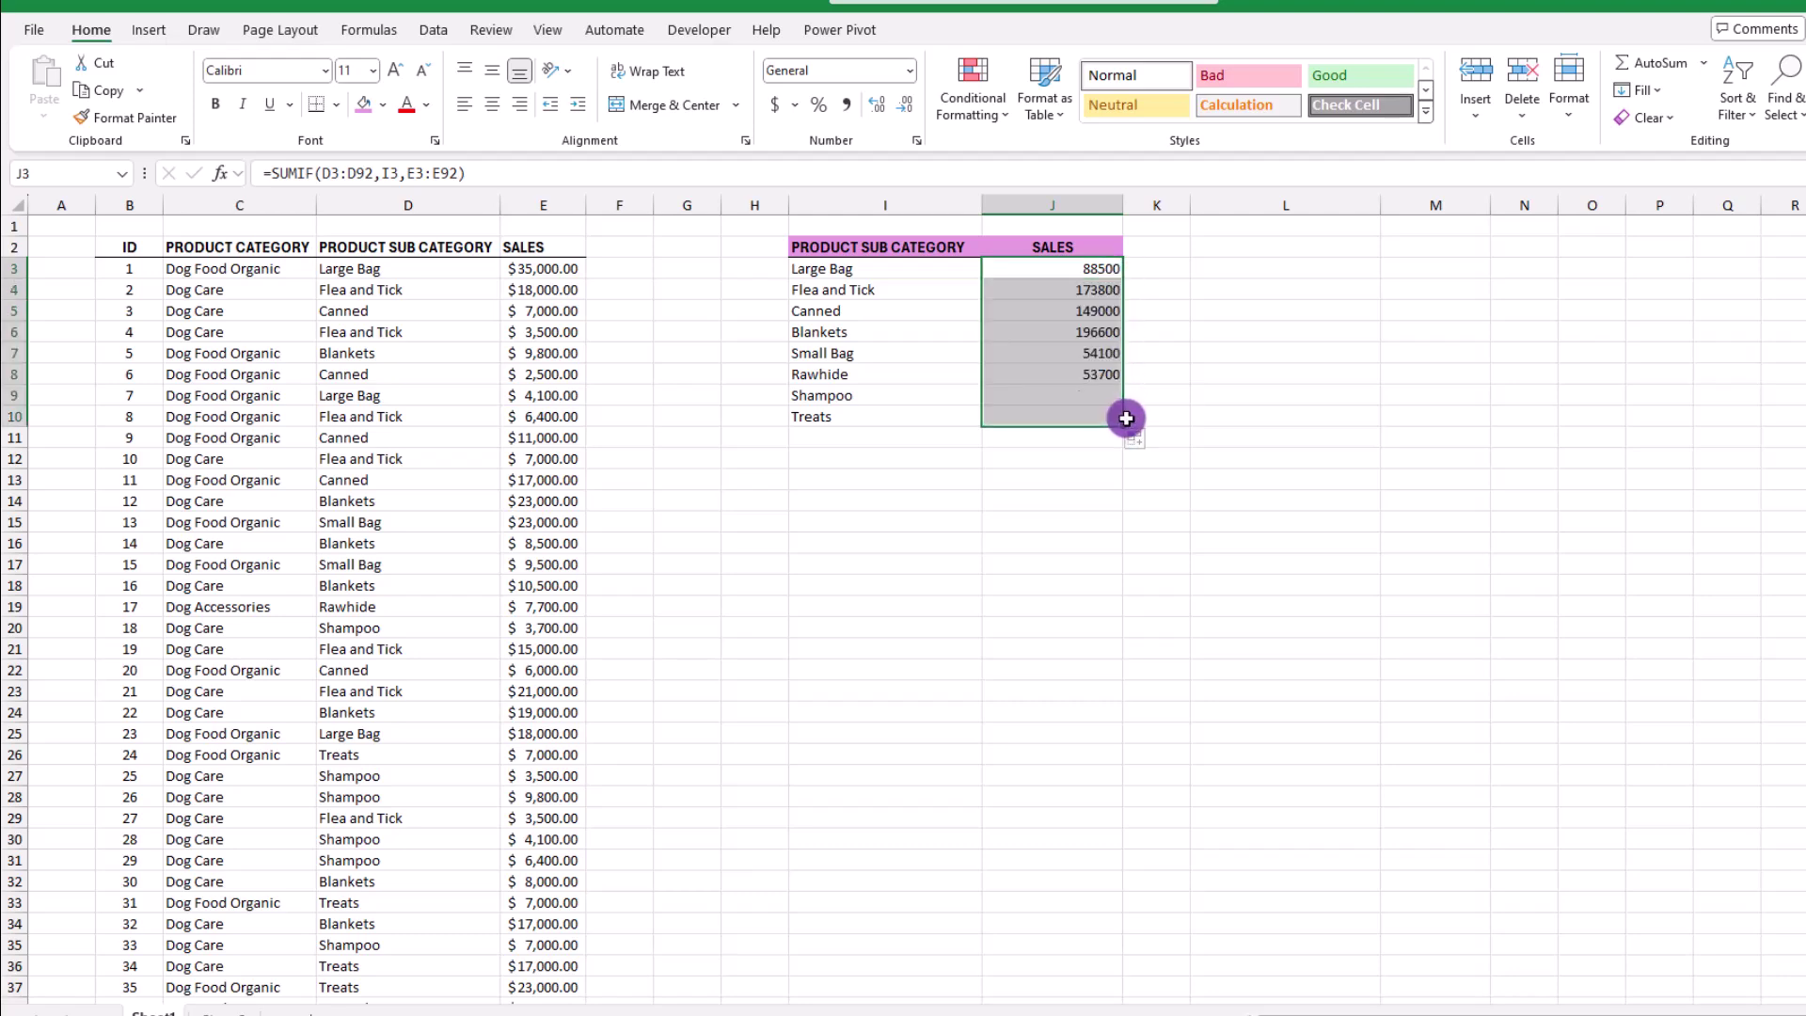
Apply Accounting number format to the sales totals J3:J10
{"action": "left_click", "coordinate": [907, 75]}
{"action": "left_click", "coordinate": [862, 363]}
{"action": "left_click", "coordinate": [1053, 564]}
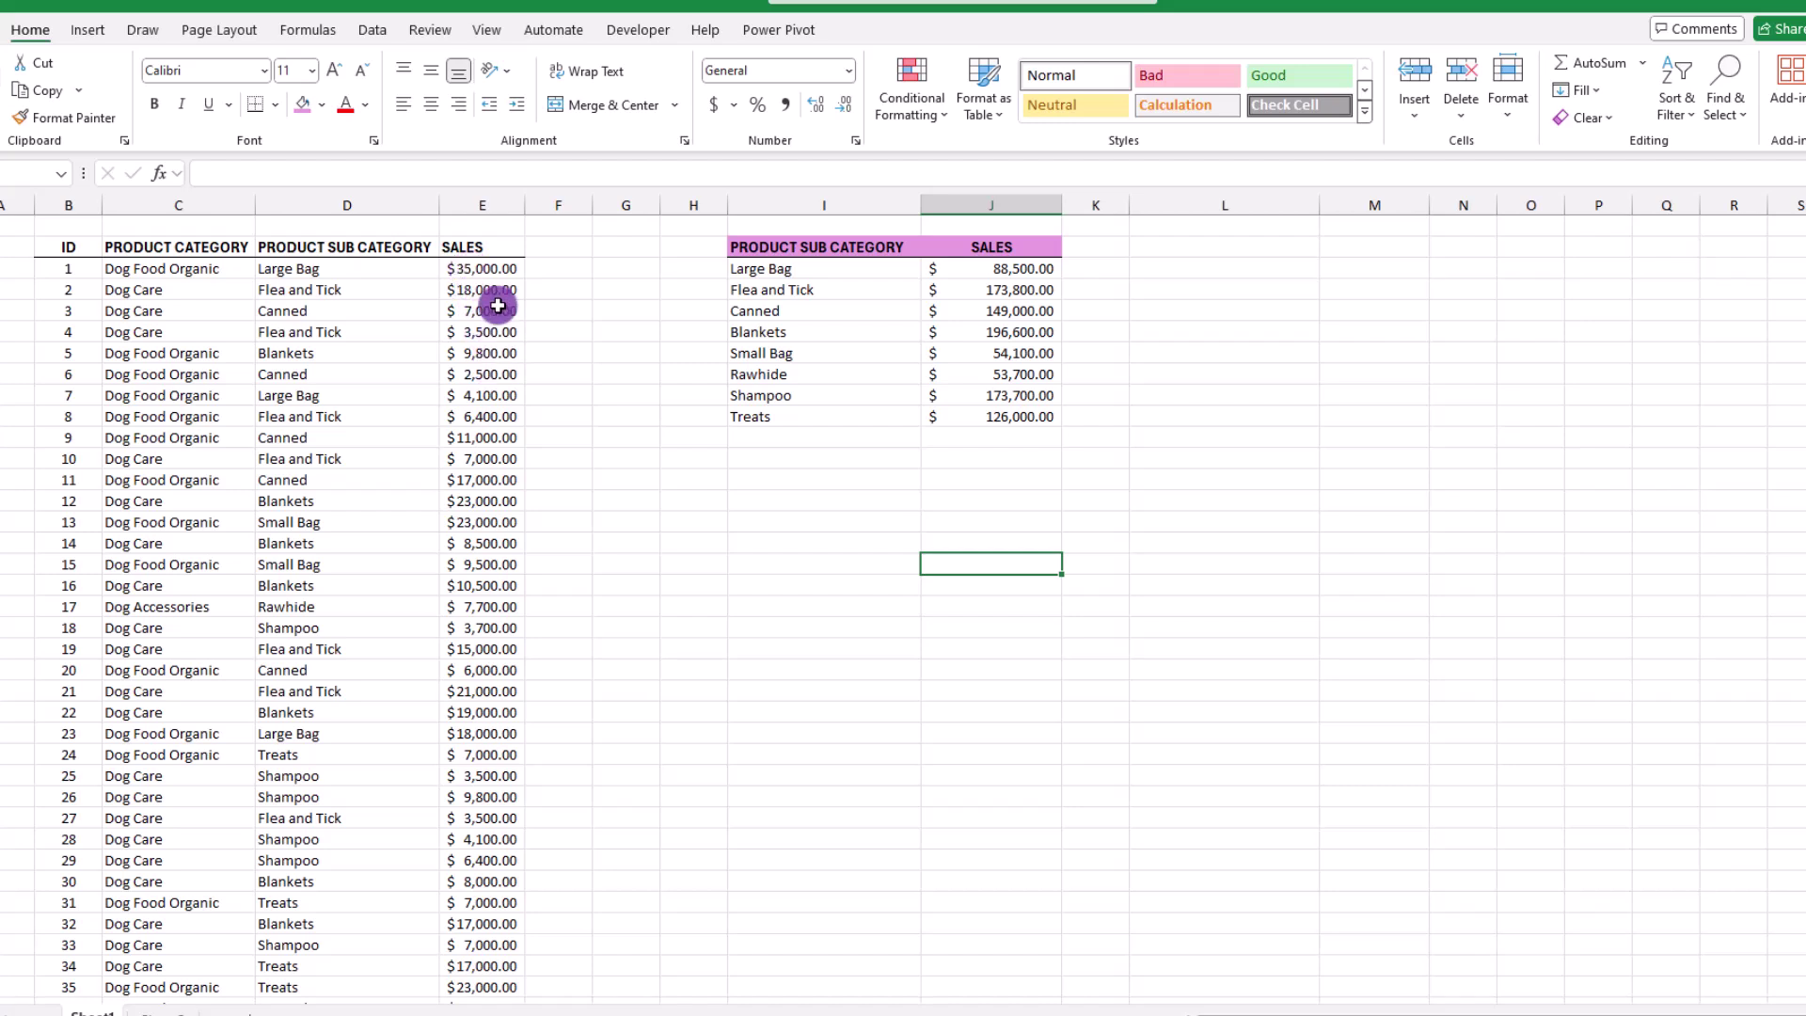
Change E3's sale to 75000 and row 9's subcategory to Canned
{"action": "left_click", "coordinate": [486, 270]}
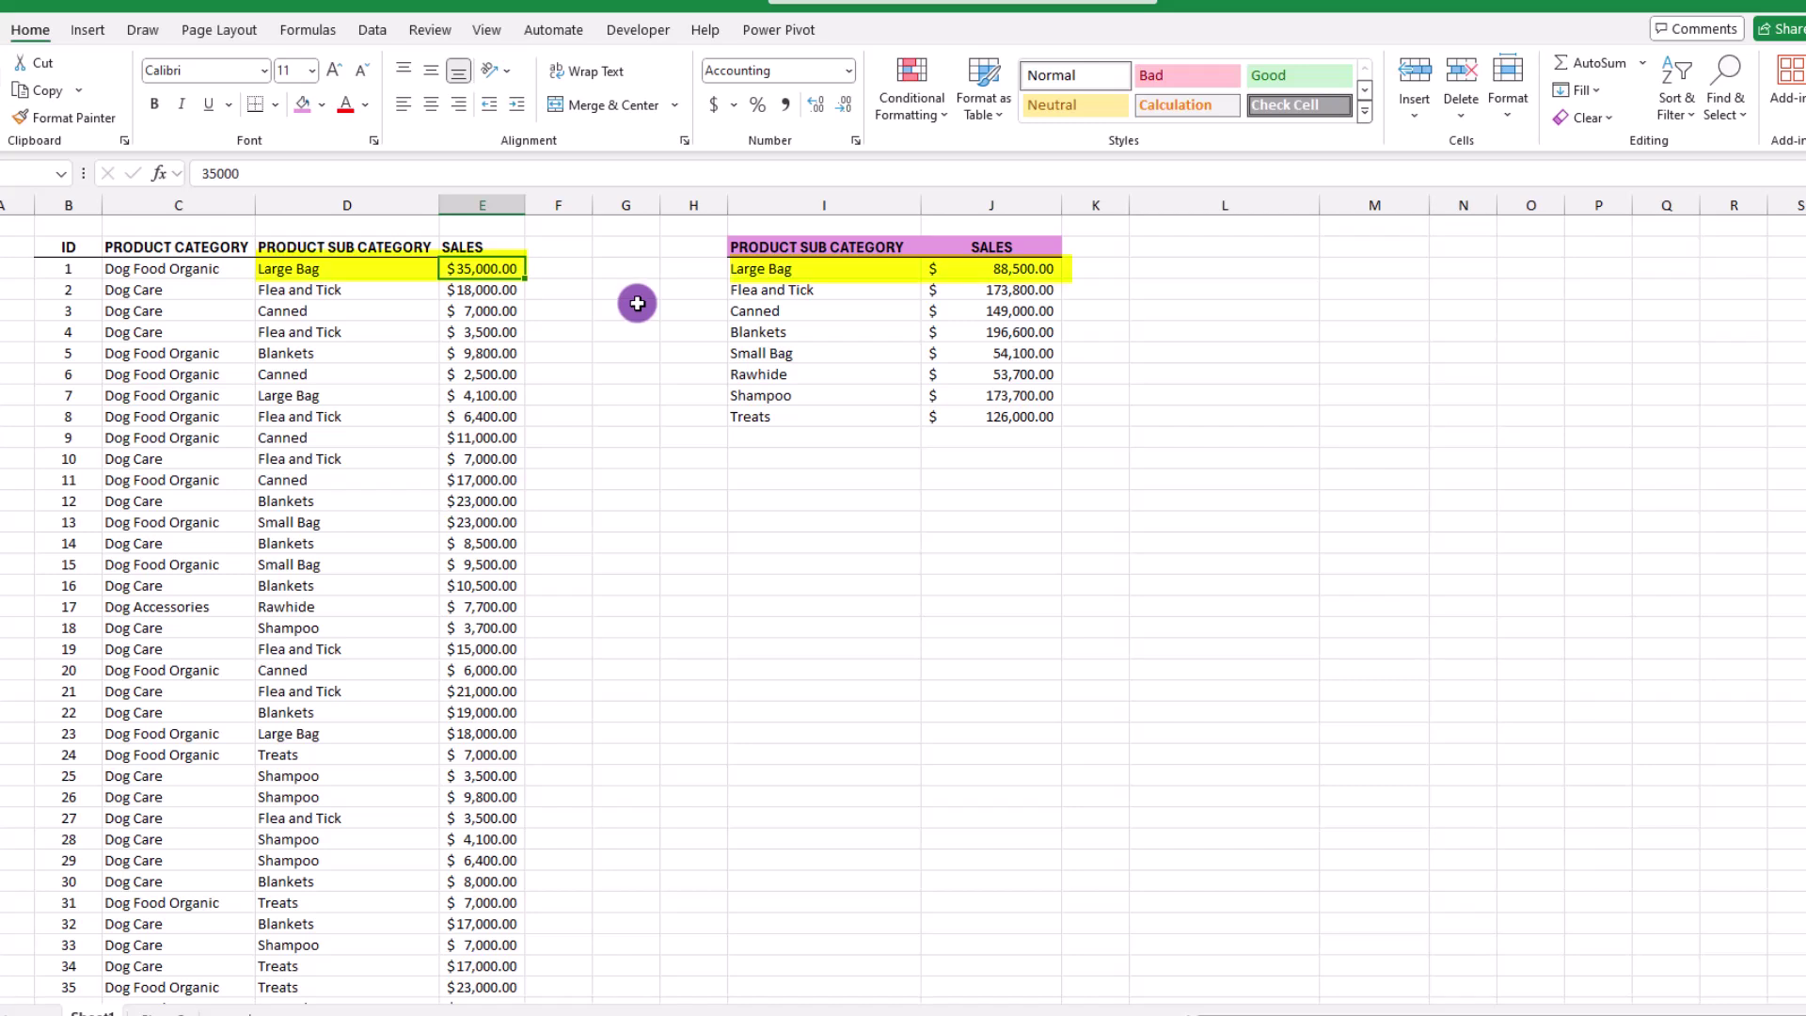
{"action": "type", "text": "75000"}
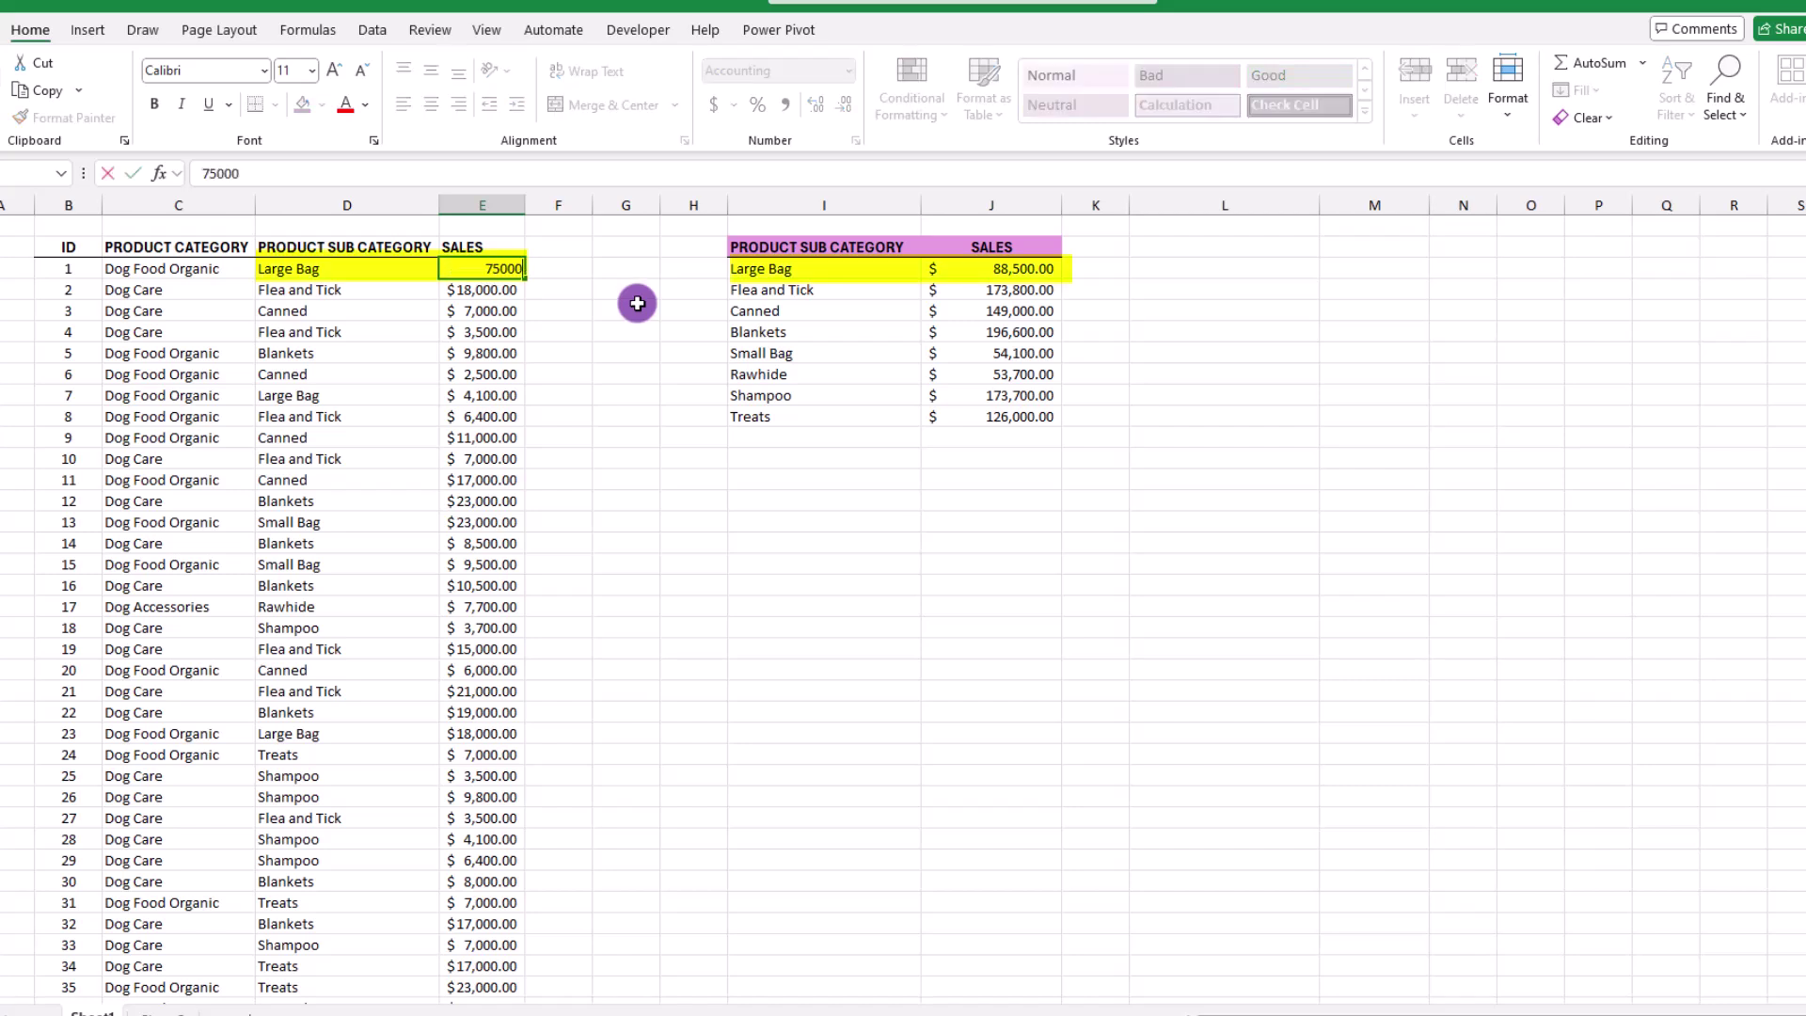
{"action": "key", "text": "Return"}
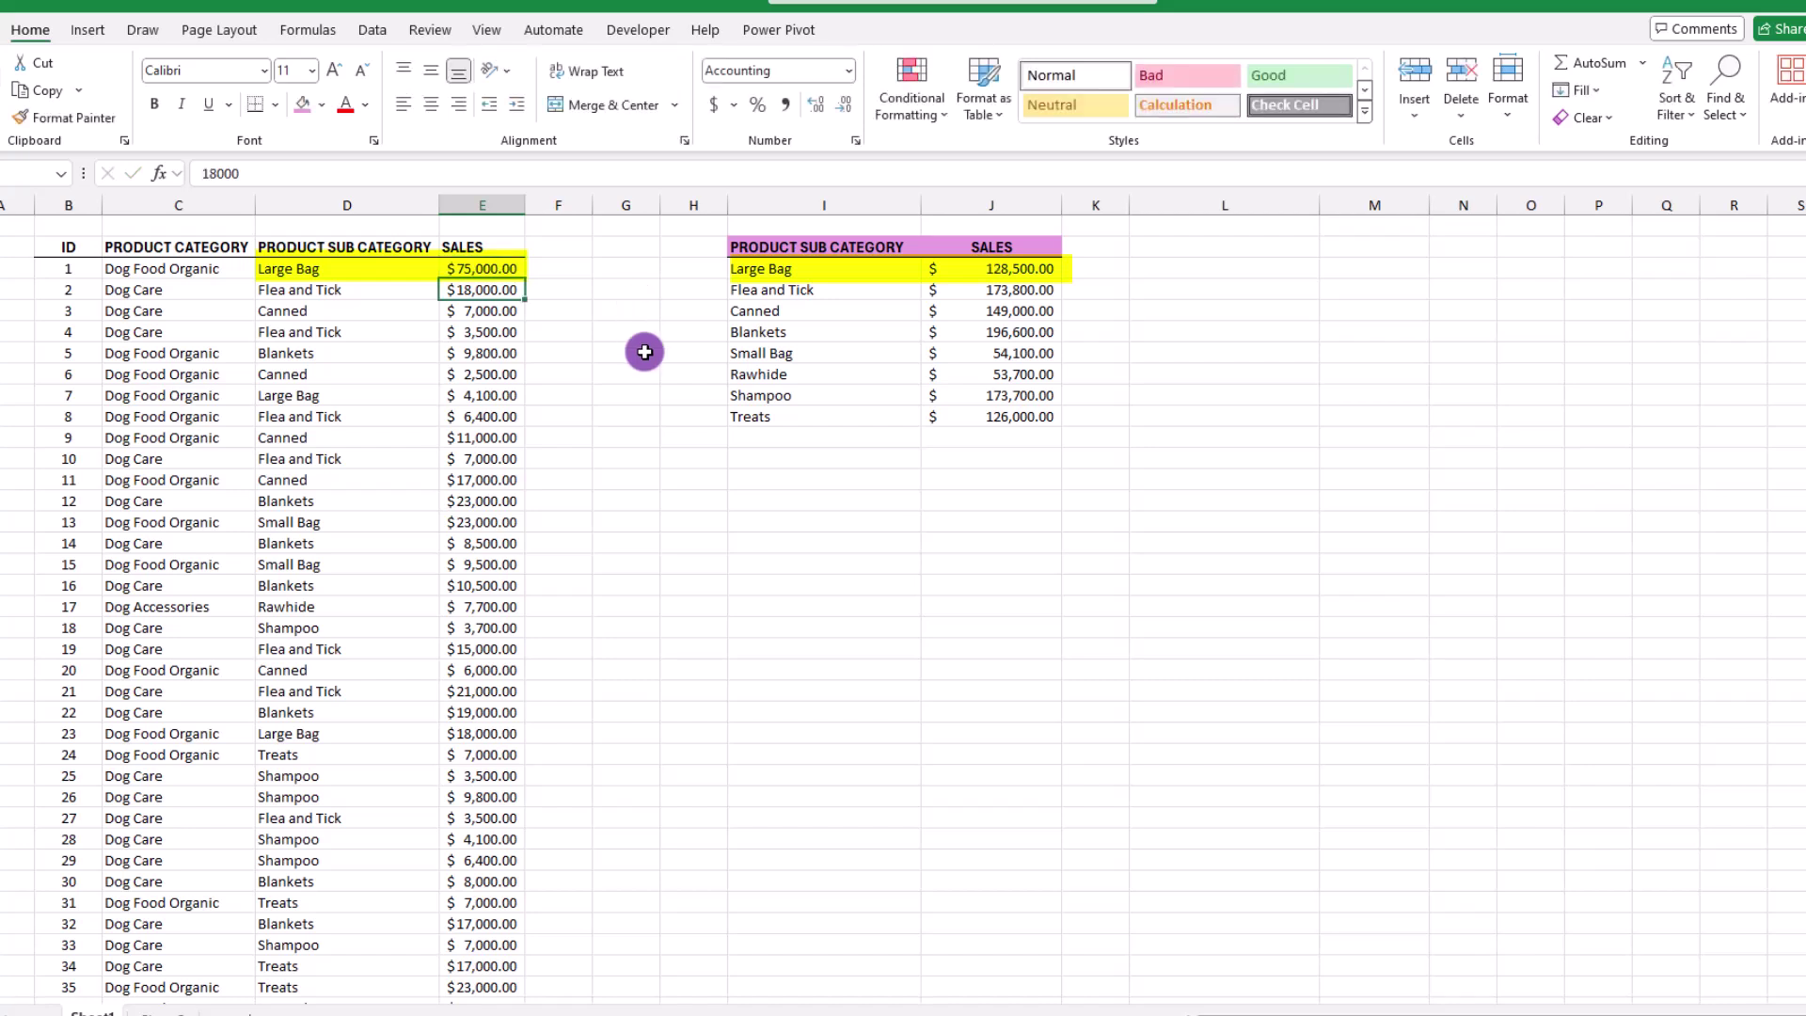
{"action": "left_click", "coordinate": [297, 397]}
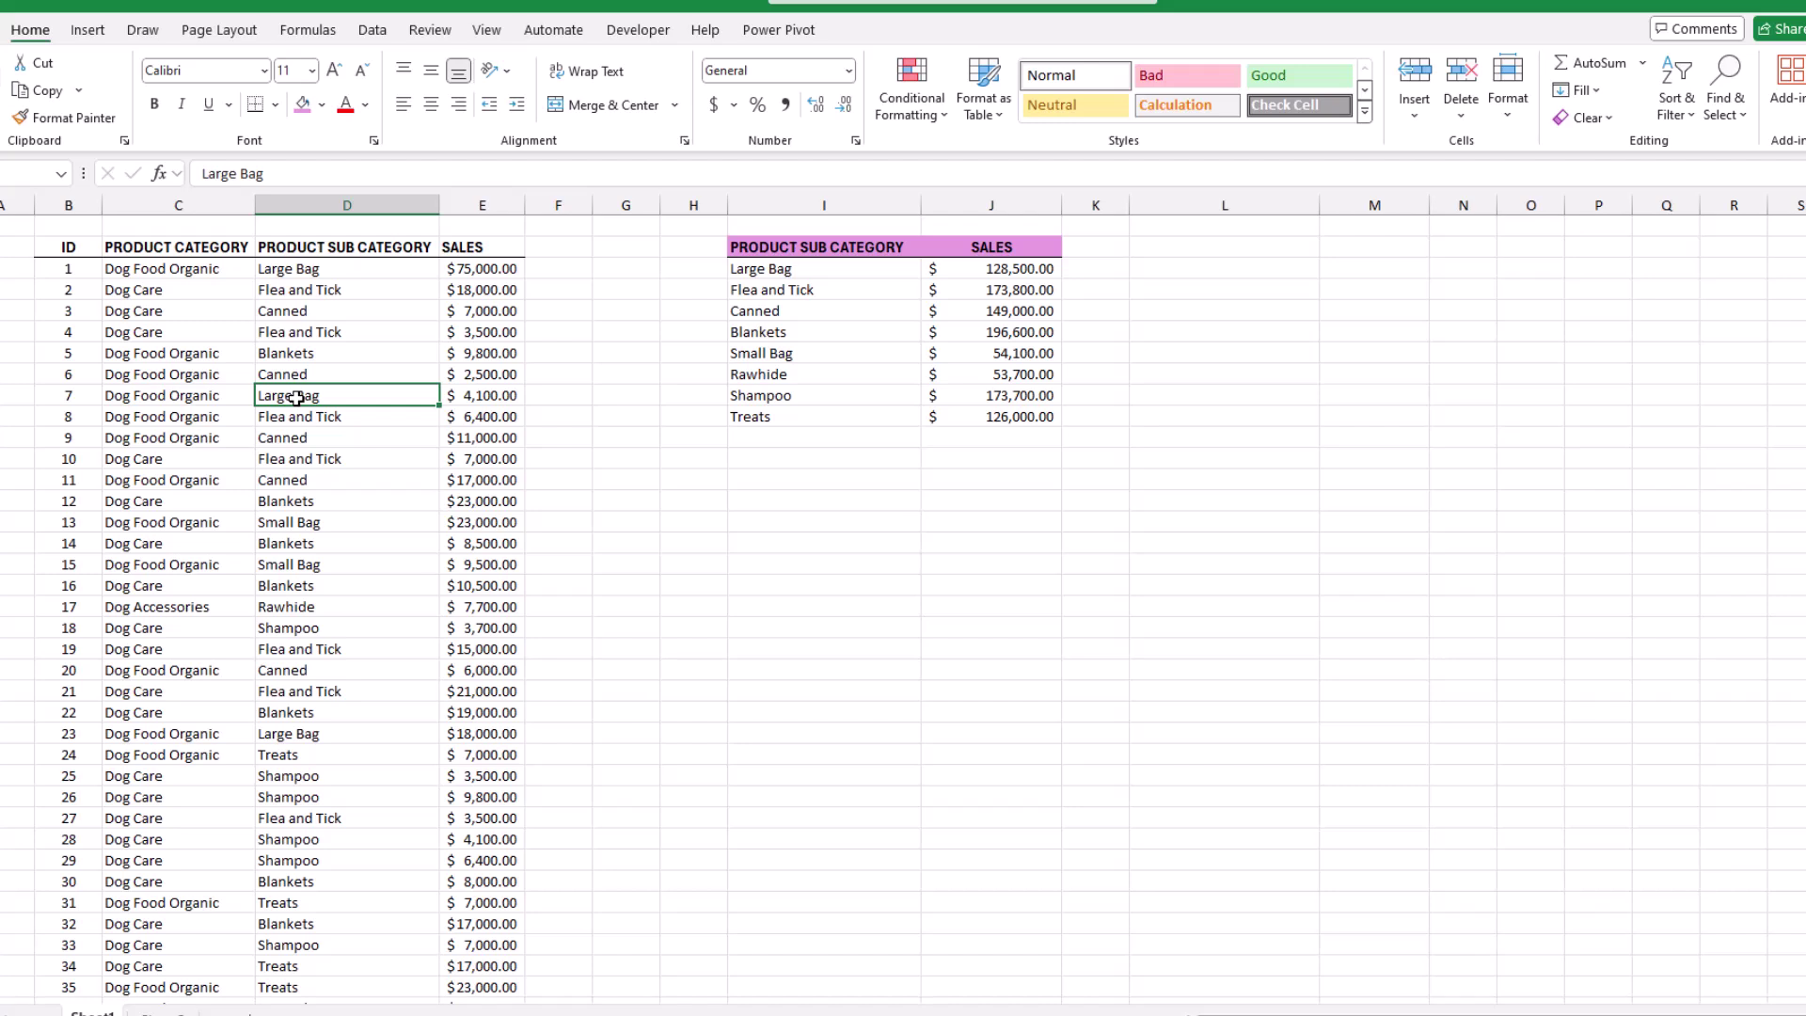
{"action": "type", "text": "Canned"}
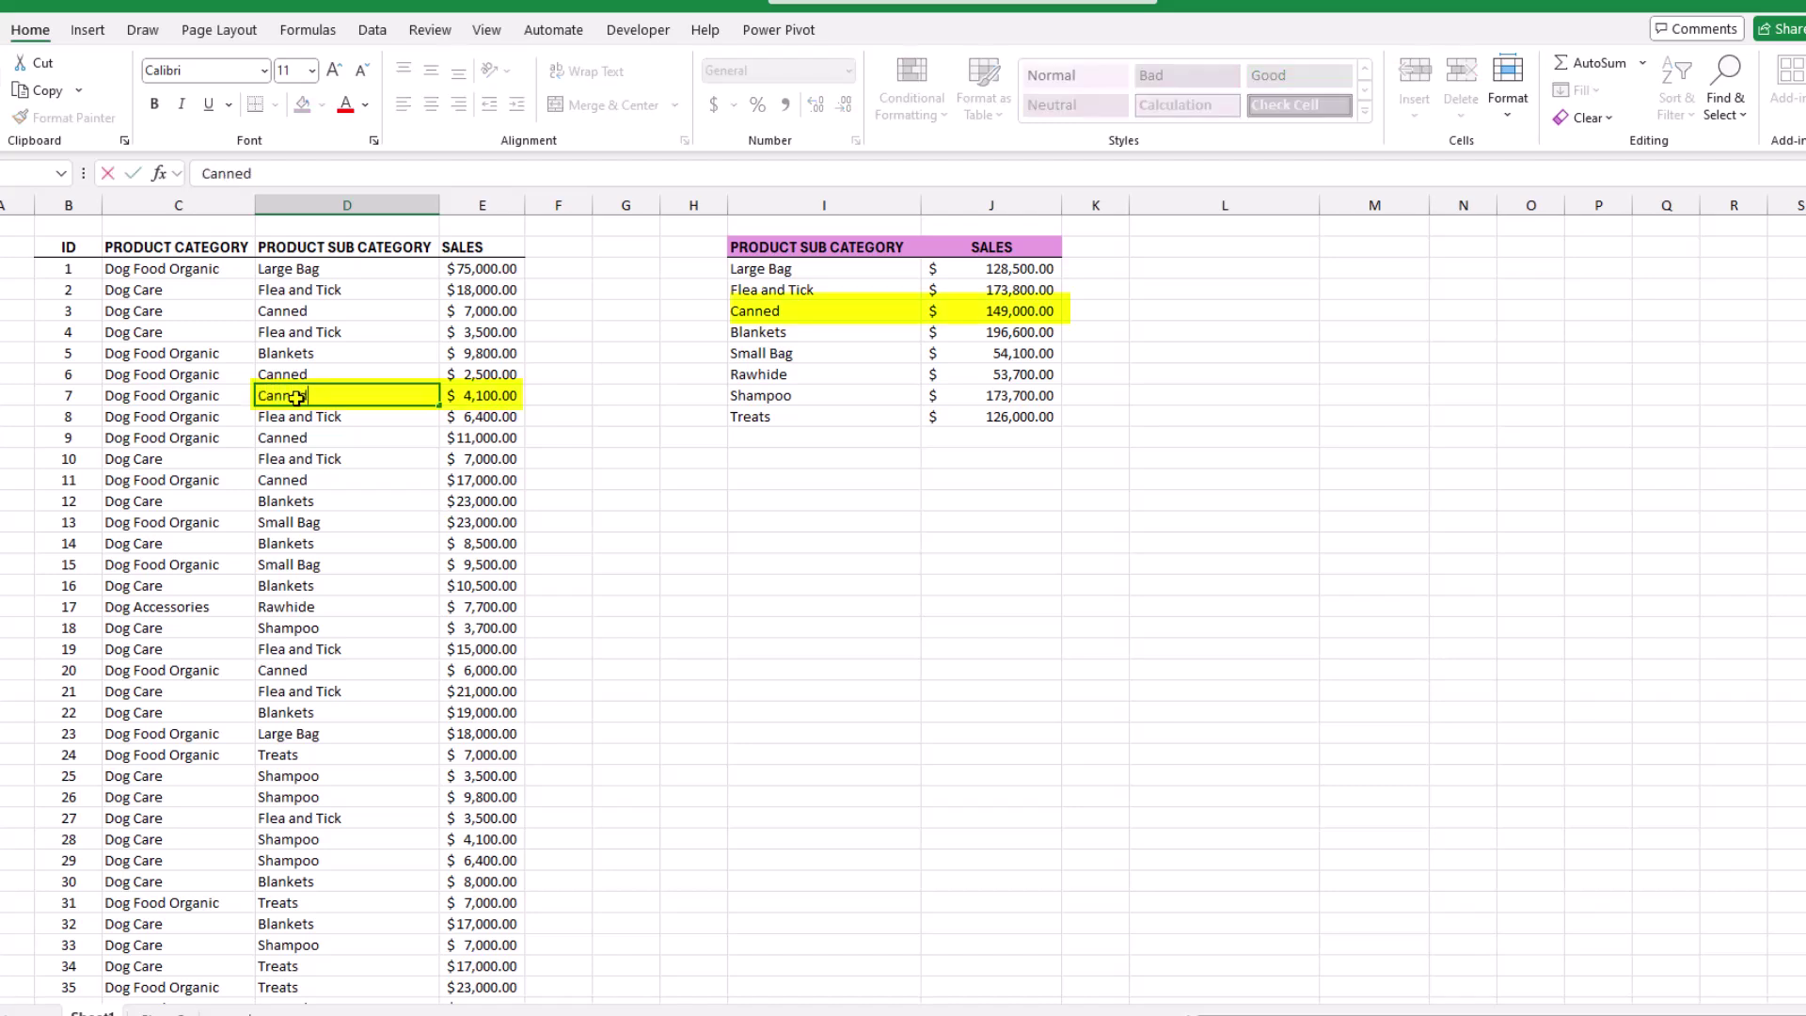
{"action": "key", "text": "Return"}
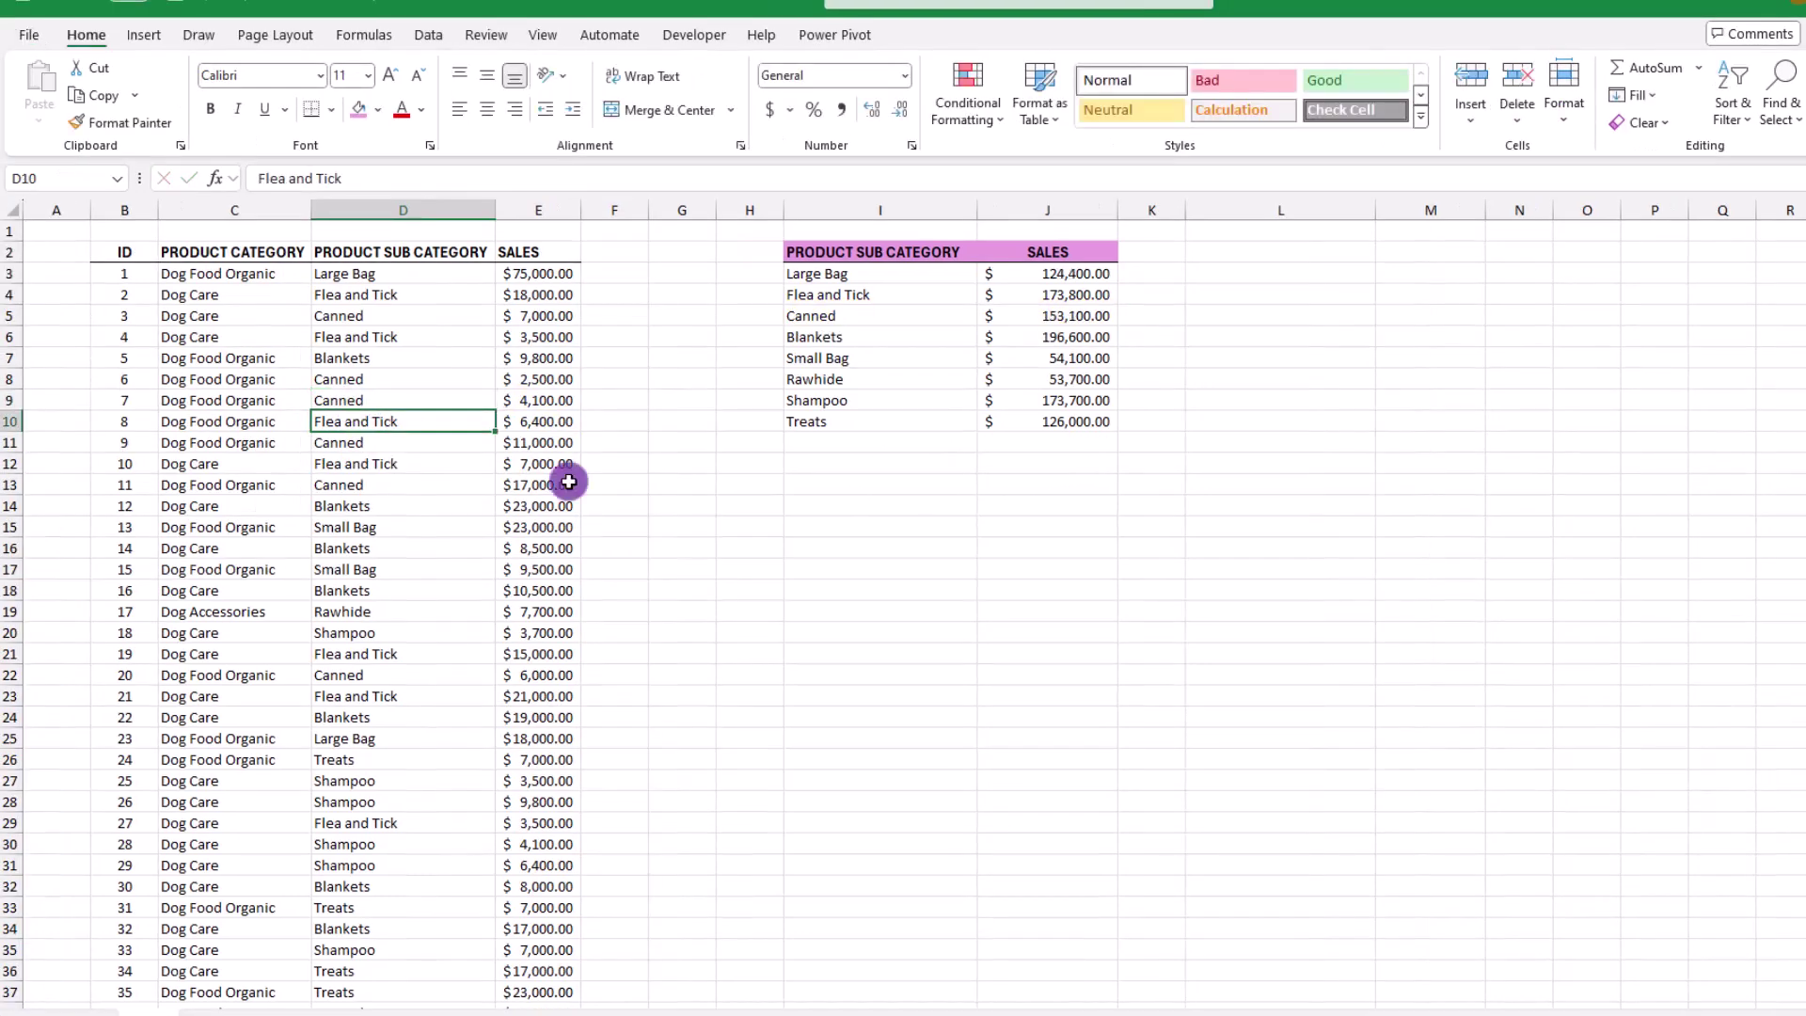
Add an AutoSum grand total of 1,055,400.00 in J11 below the subcategory totals
{"action": "left_click", "coordinate": [1060, 441]}
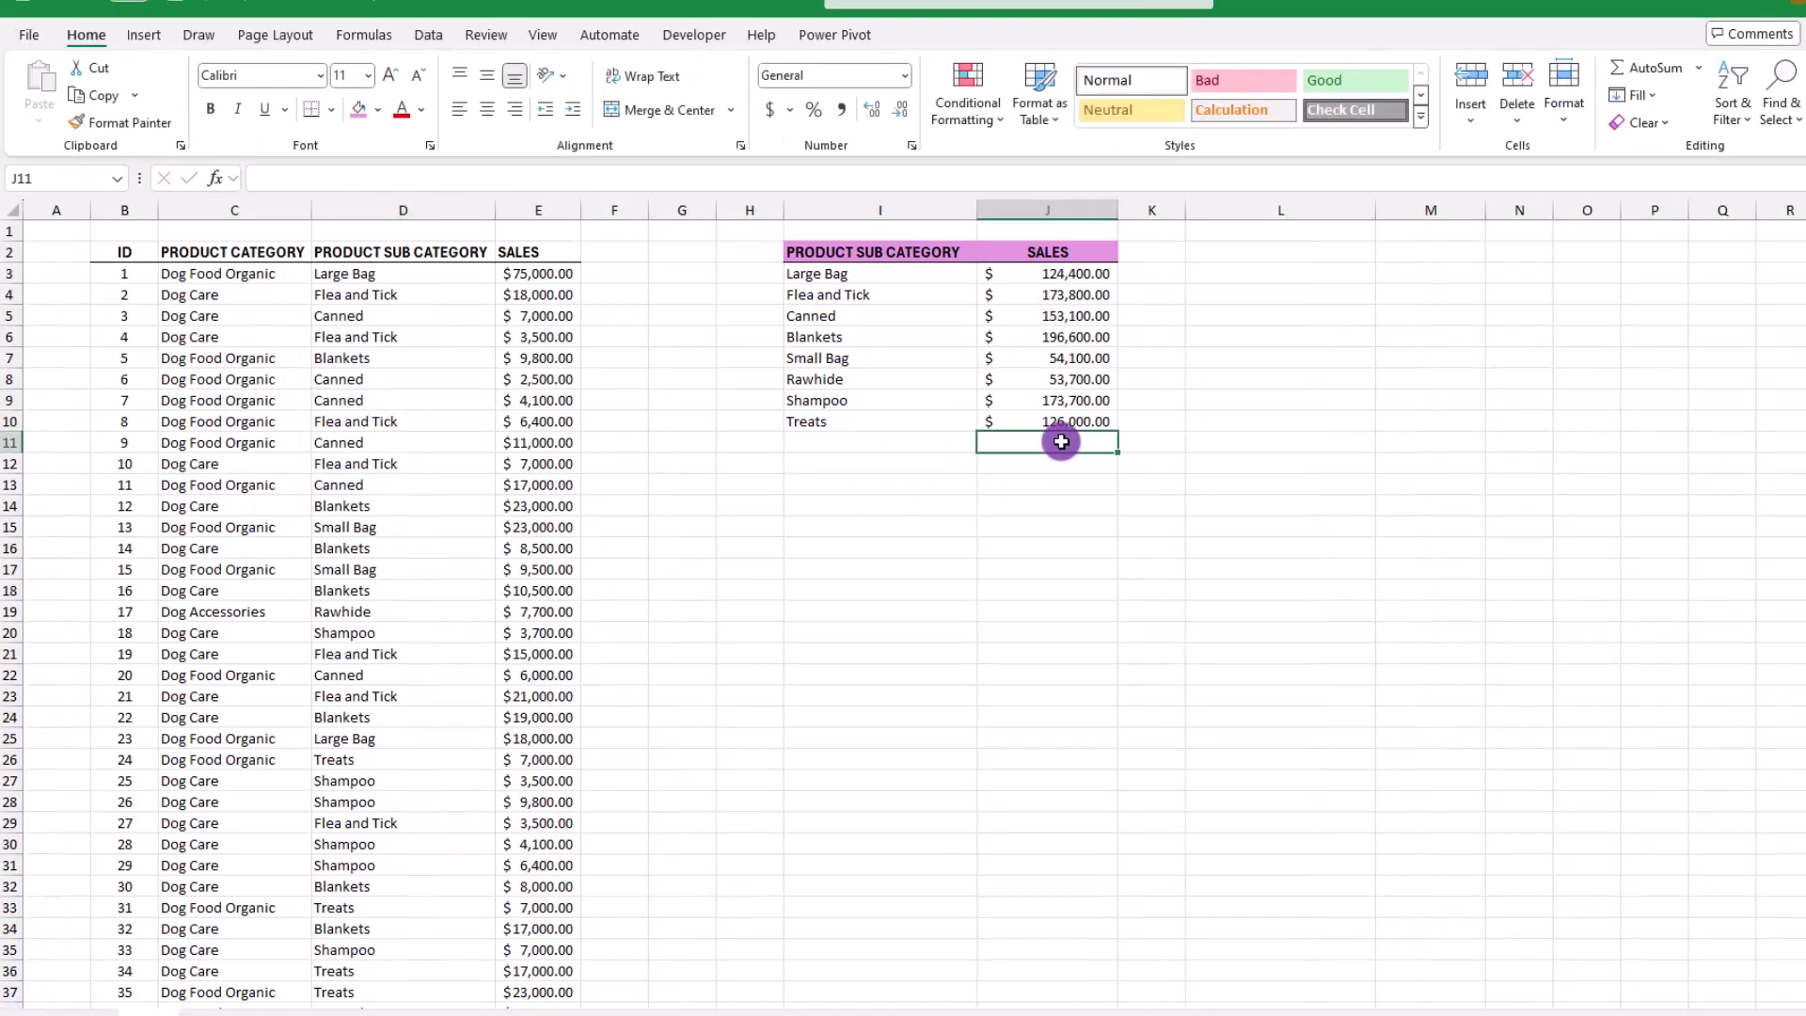
{"action": "key", "text": "alt+equal"}
{"action": "key", "text": "Return"}
Put a bottom border under the Treats row and make the grand total bold
{"action": "left_click_drag", "start_coordinate": [819, 424], "coordinate": [1060, 420]}
{"action": "key", "text": "alt+h"}
{"action": "key", "text": "b"}
{"action": "key", "text": "o"}
{"action": "left_click", "coordinate": [1051, 439]}
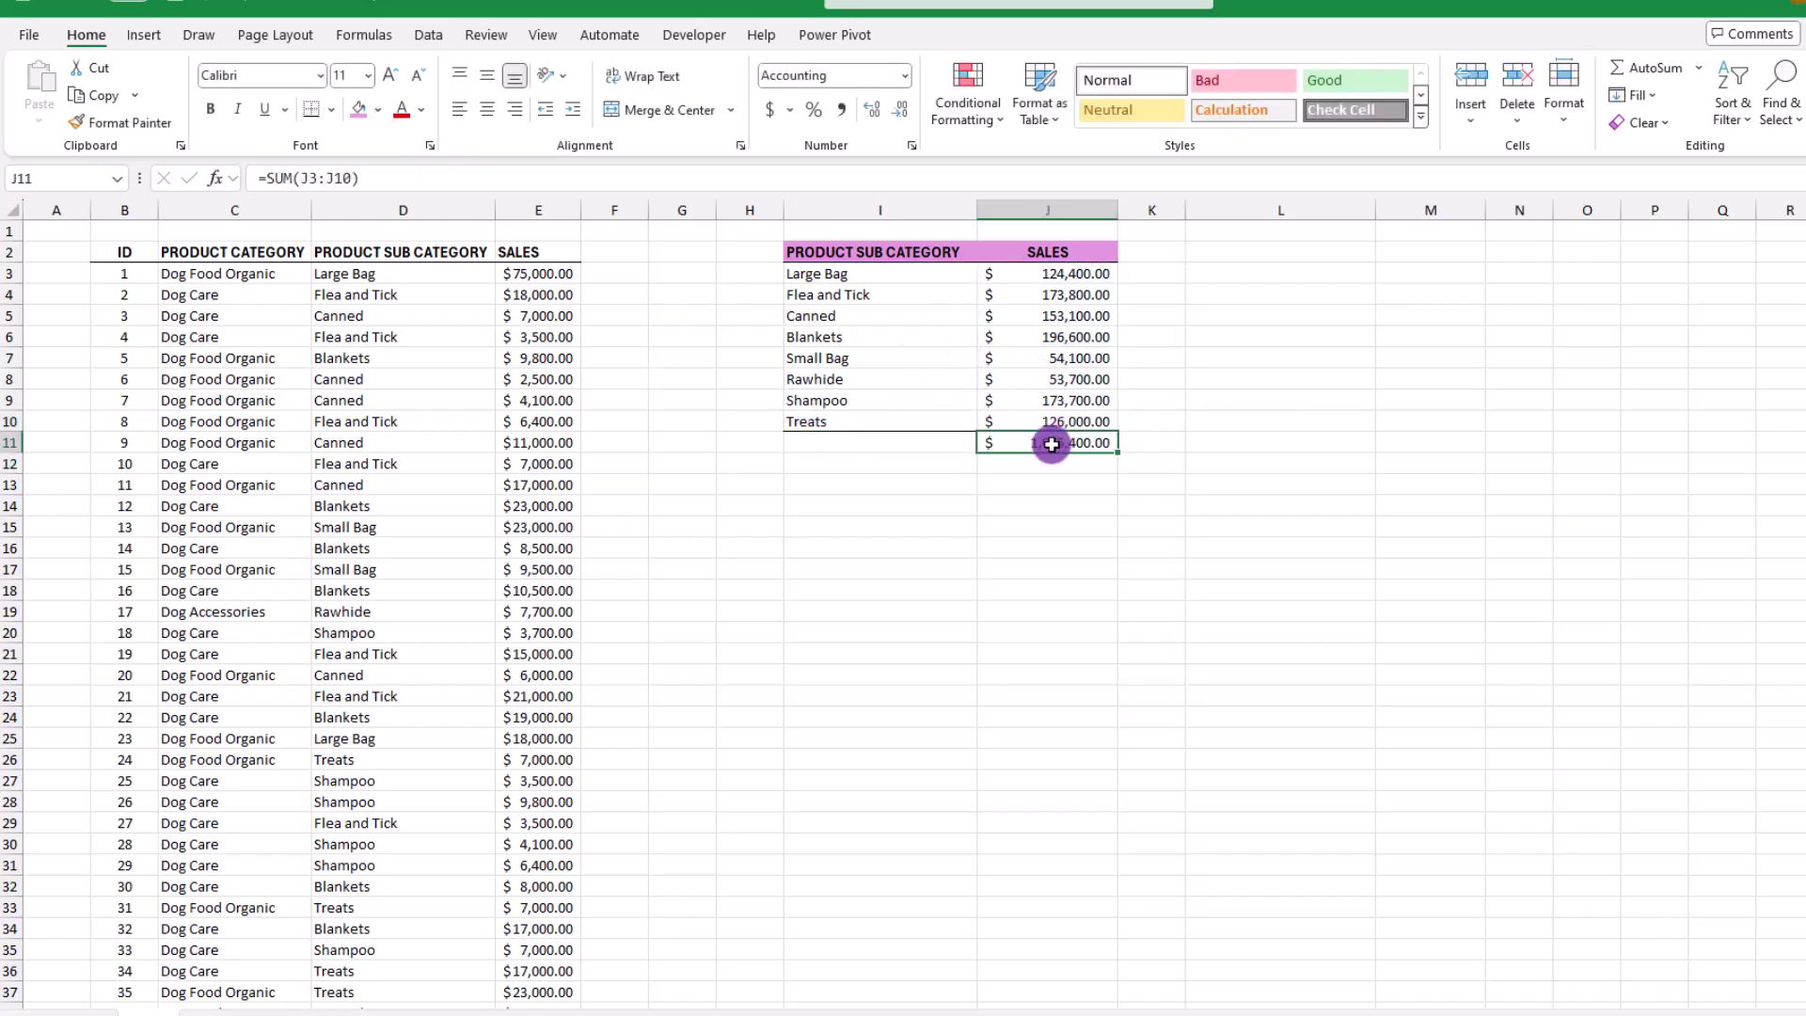
{"action": "key", "text": "ctrl+b"}
{"action": "left_click", "coordinate": [1065, 591]}
{"action": "left_click_drag", "start_coordinate": [867, 275], "coordinate": [1040, 443]}
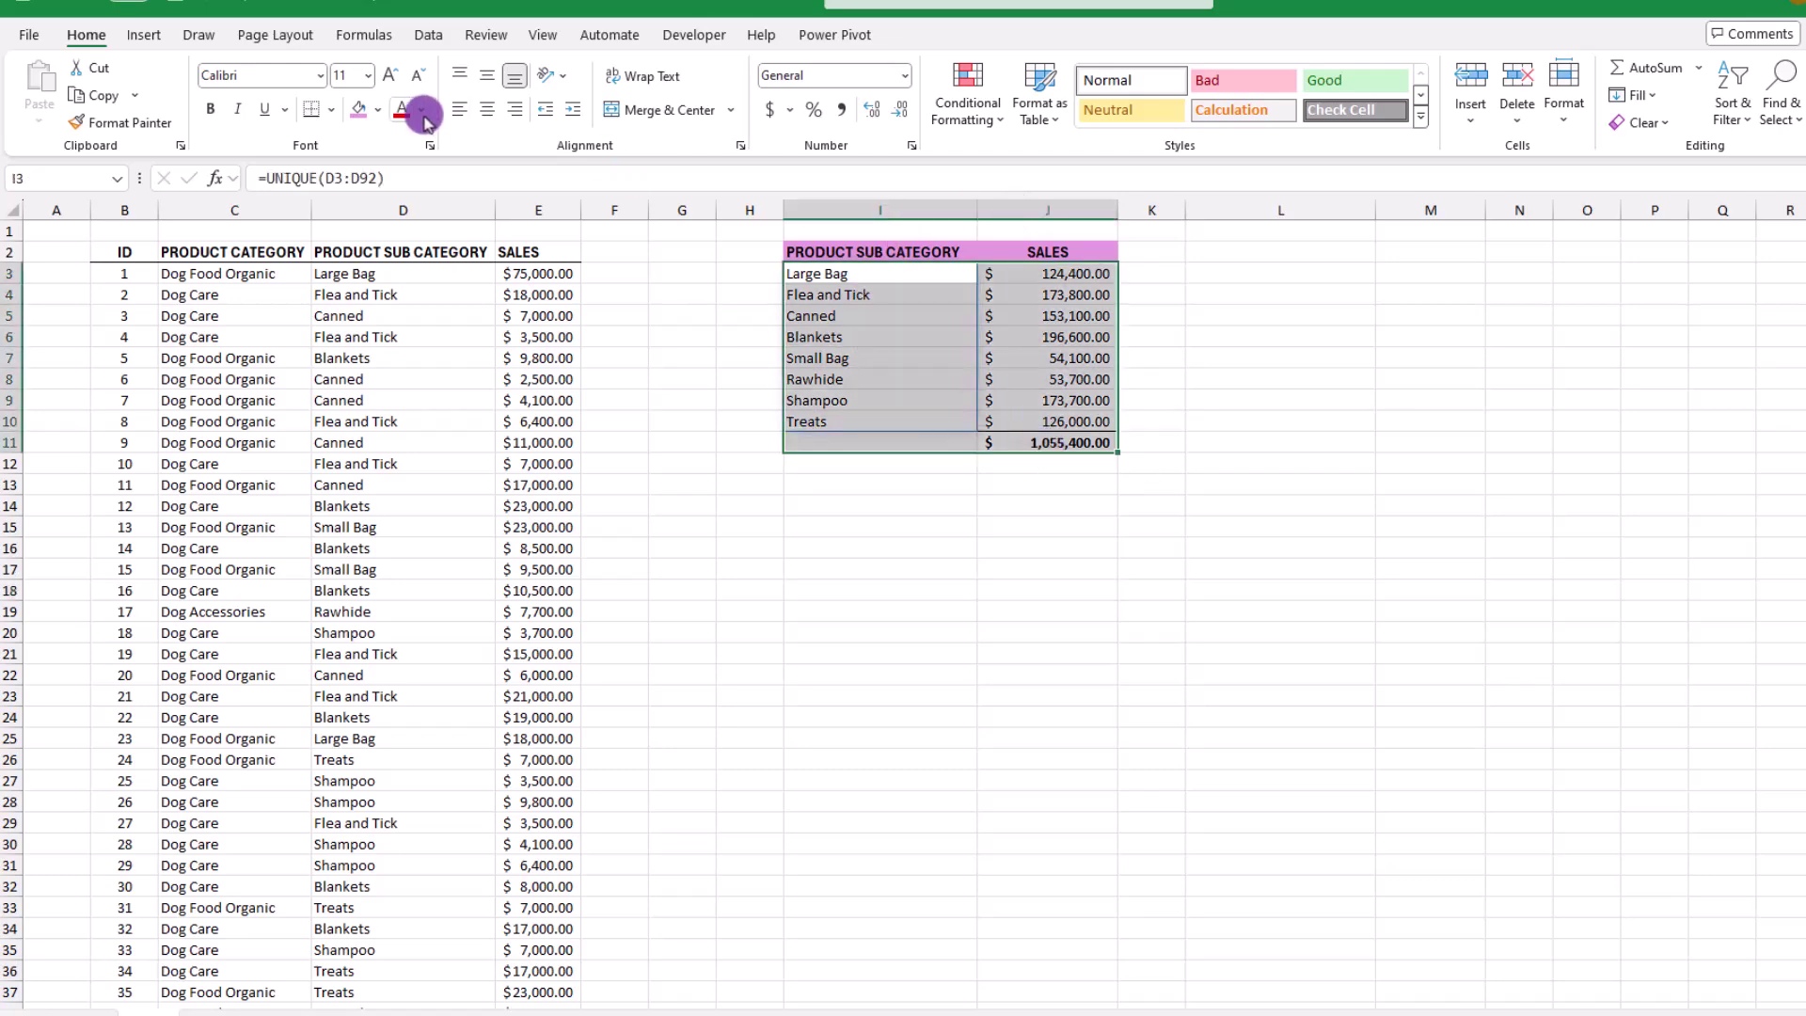
{"action": "left_click", "coordinate": [377, 109]}
{"action": "left_click", "coordinate": [441, 293]}
{"action": "left_click", "coordinate": [403, 462]}
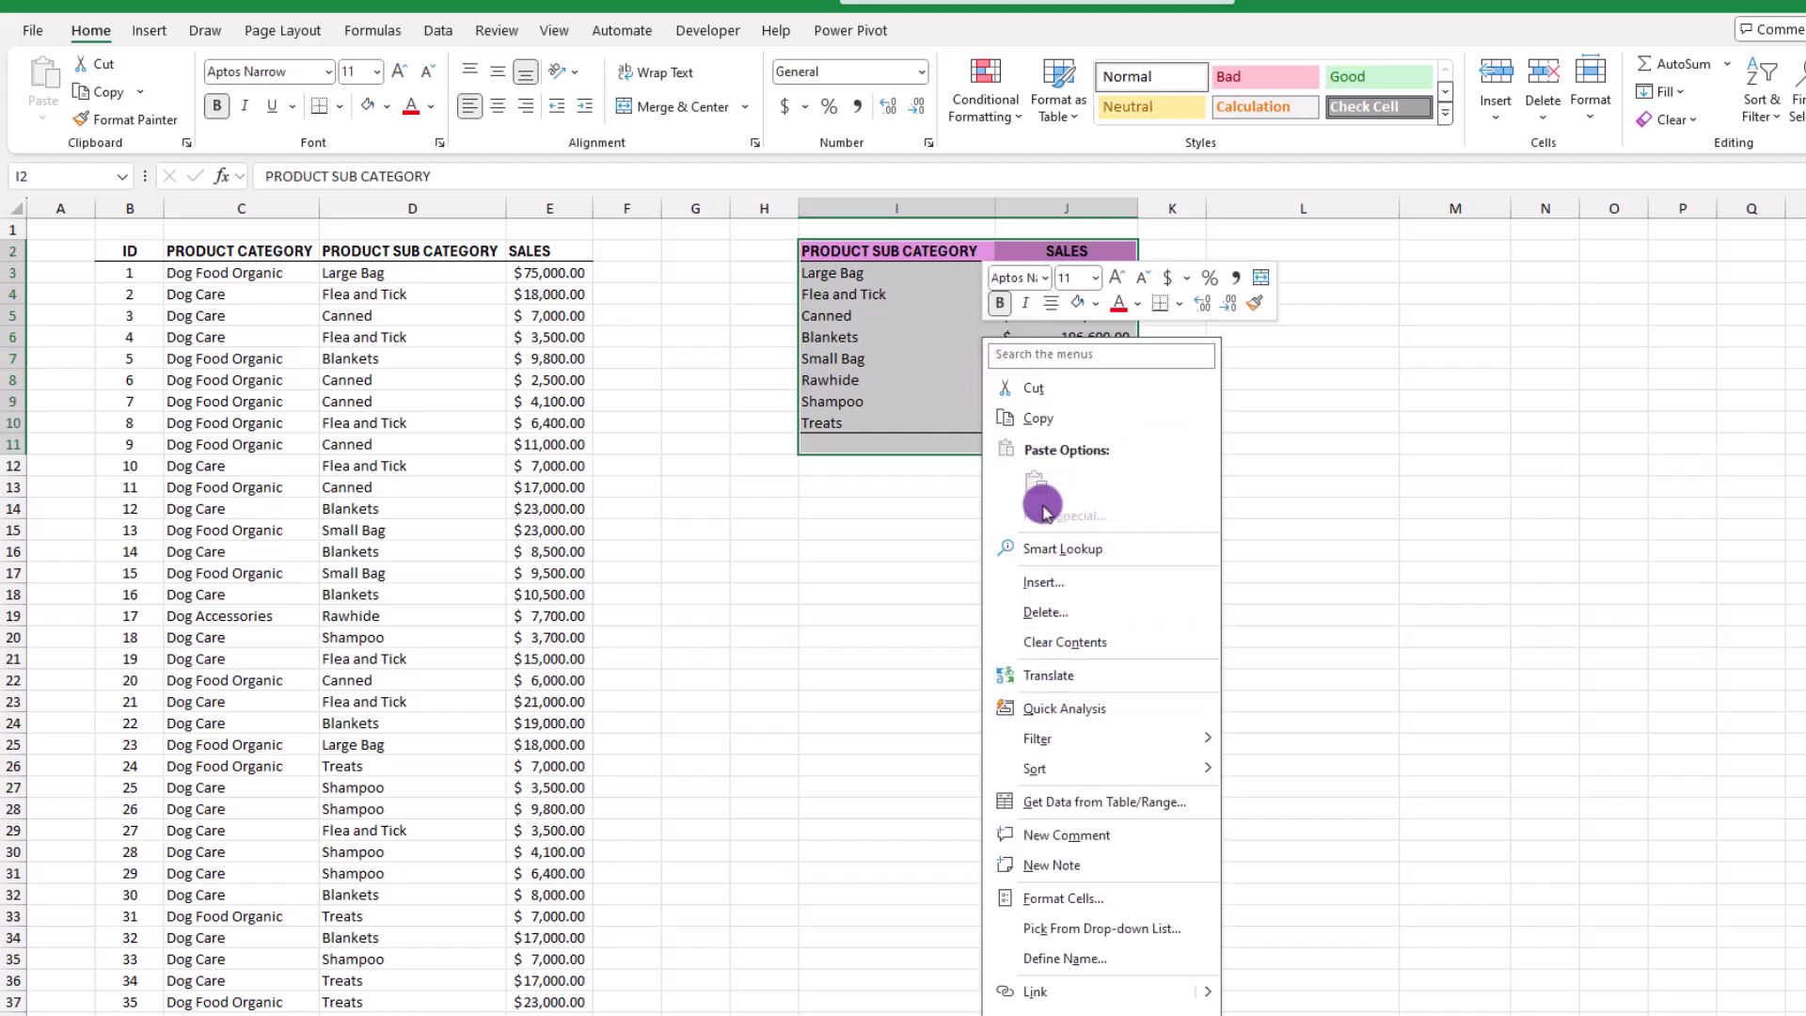
Copy the summary I2:J11 and paste it at I15 as a Linked Picture
{"action": "left_click", "coordinate": [1035, 417]}
{"action": "left_click", "coordinate": [815, 525]}
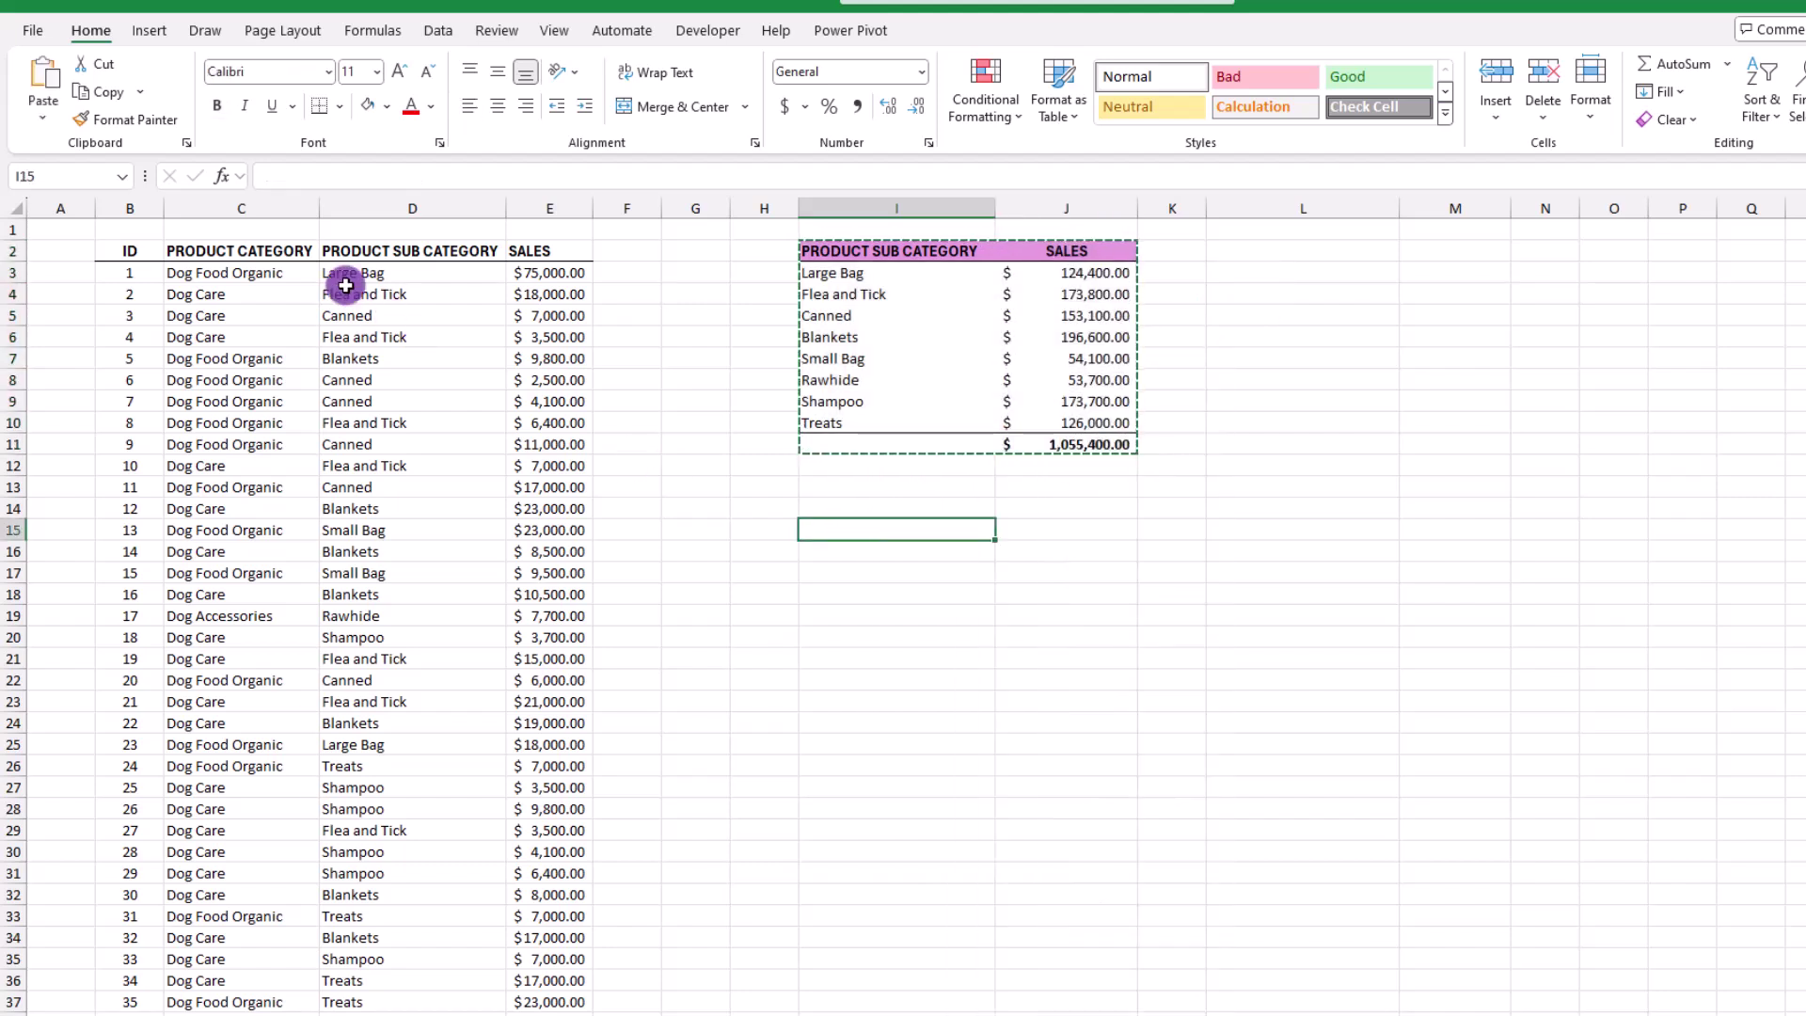
{"action": "left_click", "coordinate": [42, 117]}
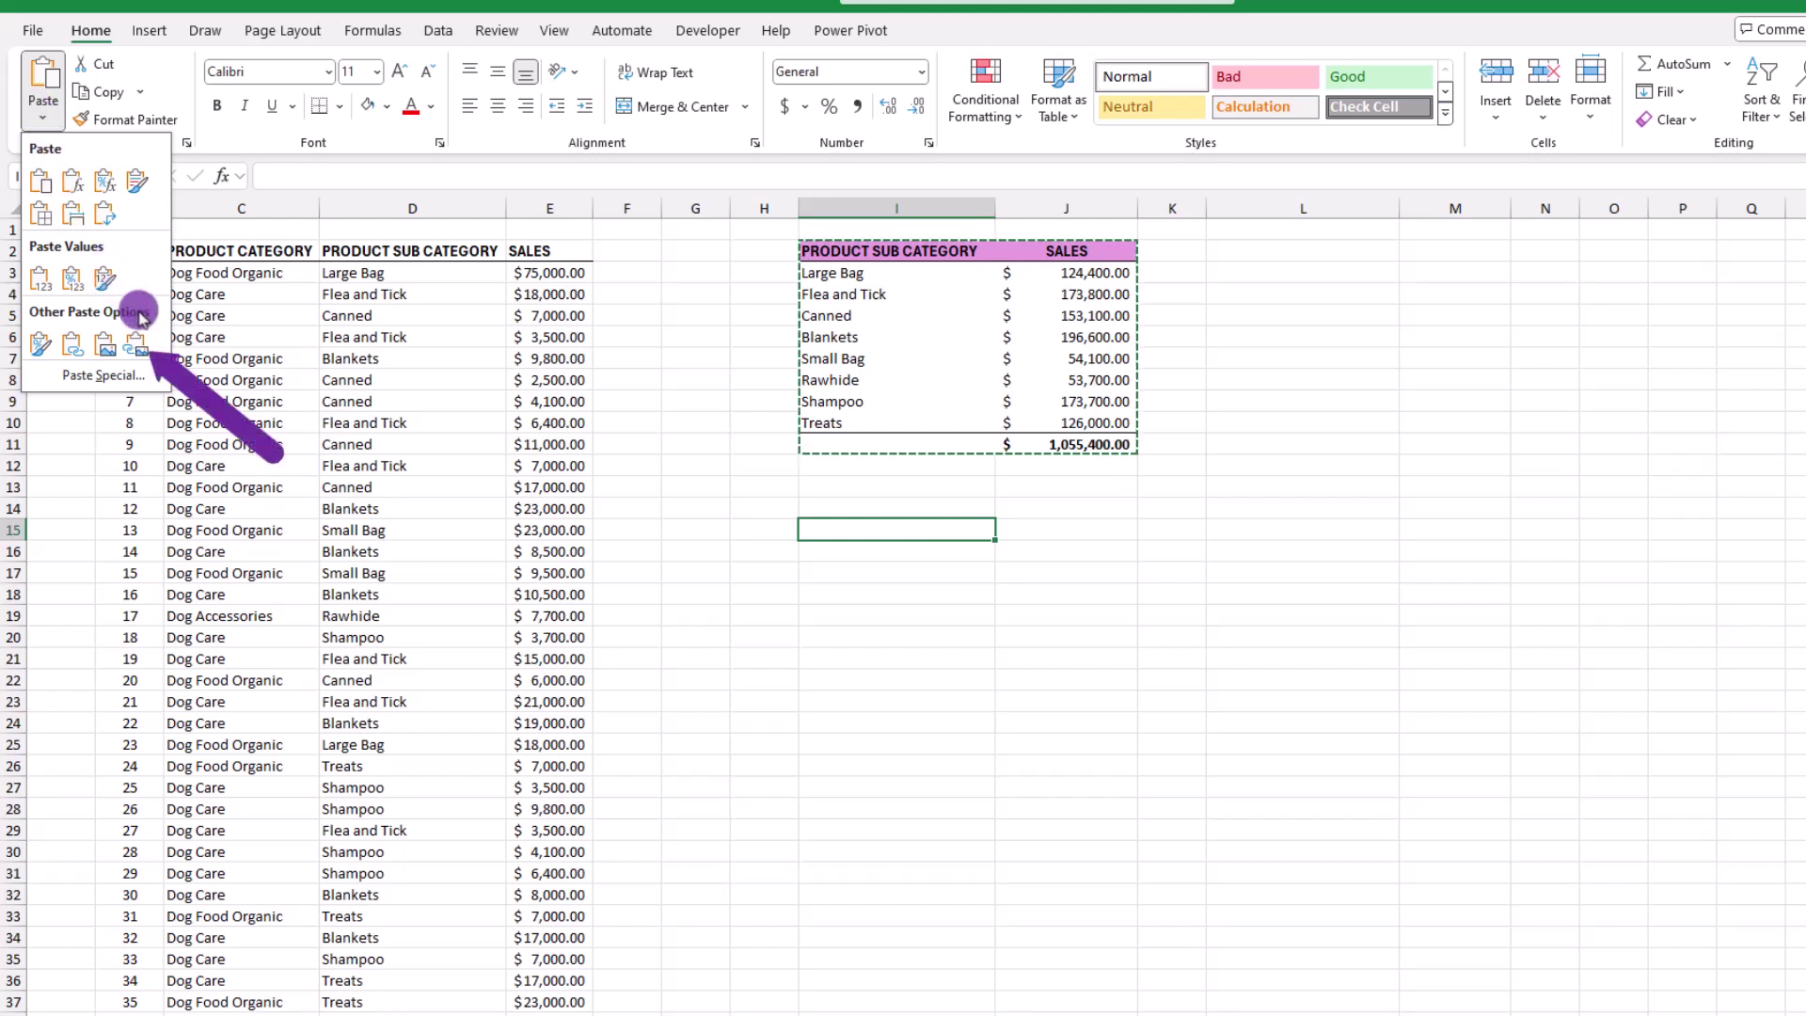
{"action": "left_click", "coordinate": [136, 346]}
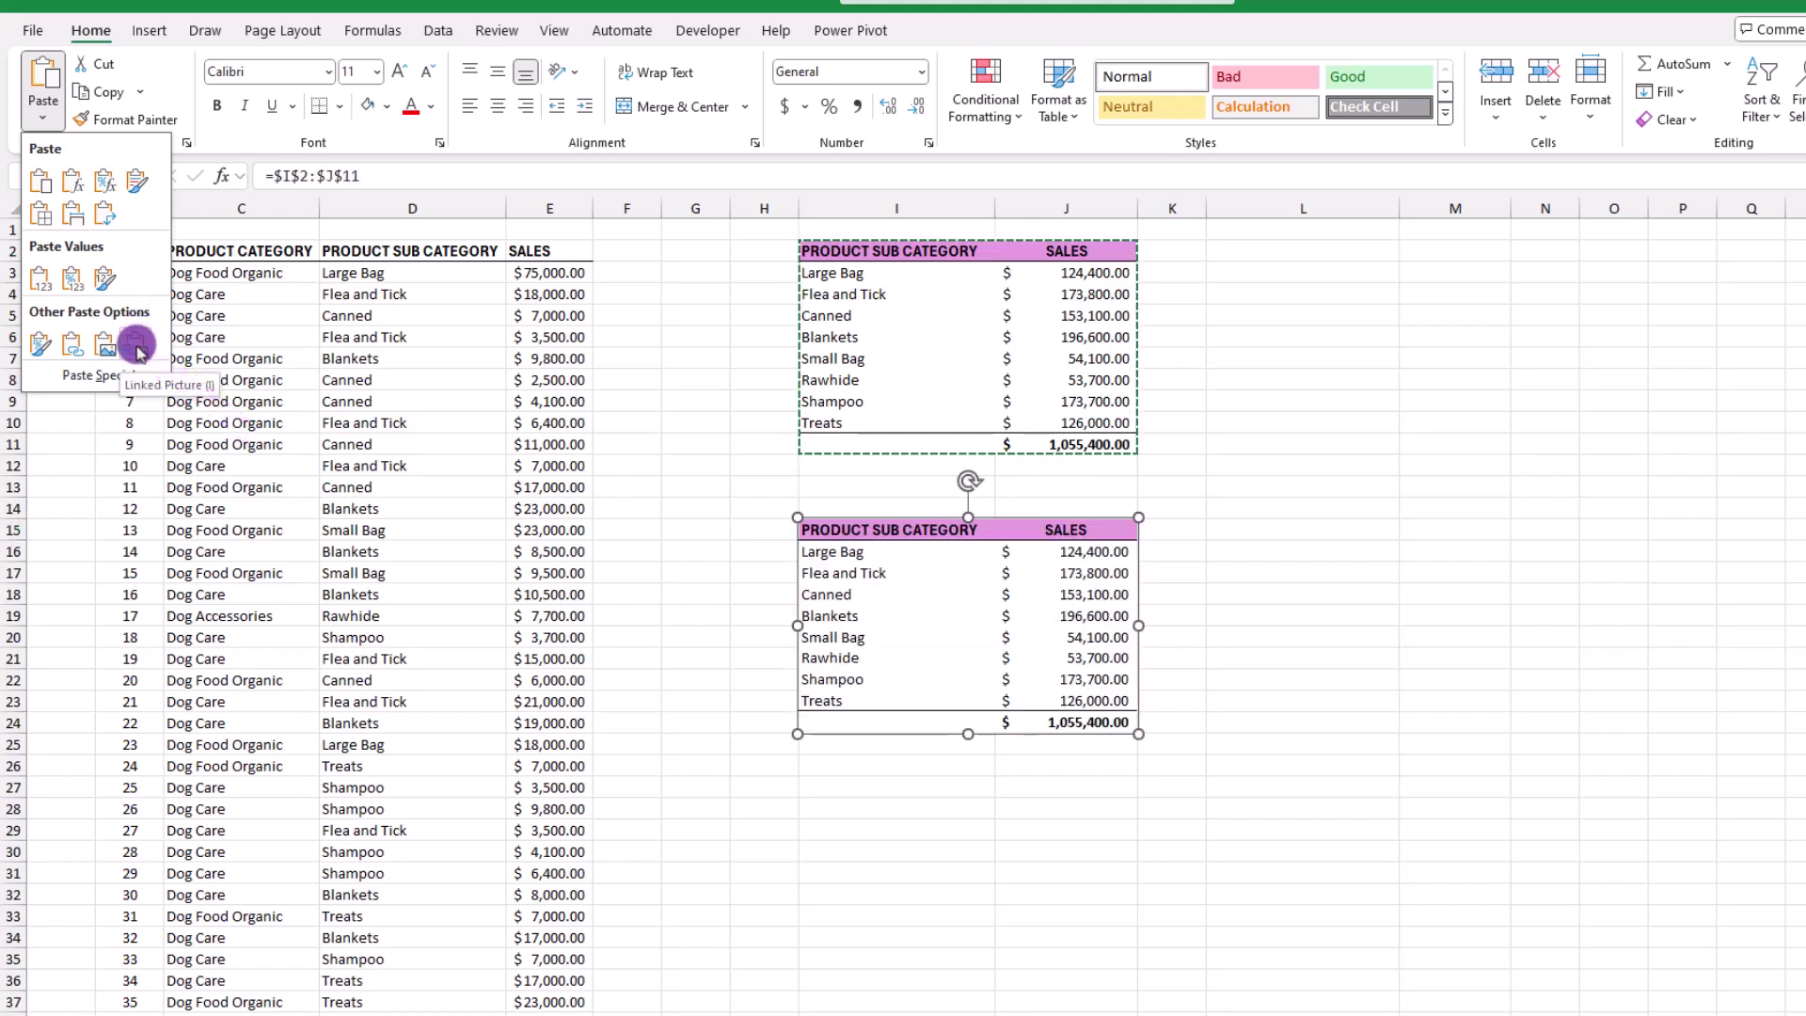
Set E3's sale to 55000 and row 9's subcategory back to Large Bag
{"action": "left_click", "coordinate": [136, 346]}
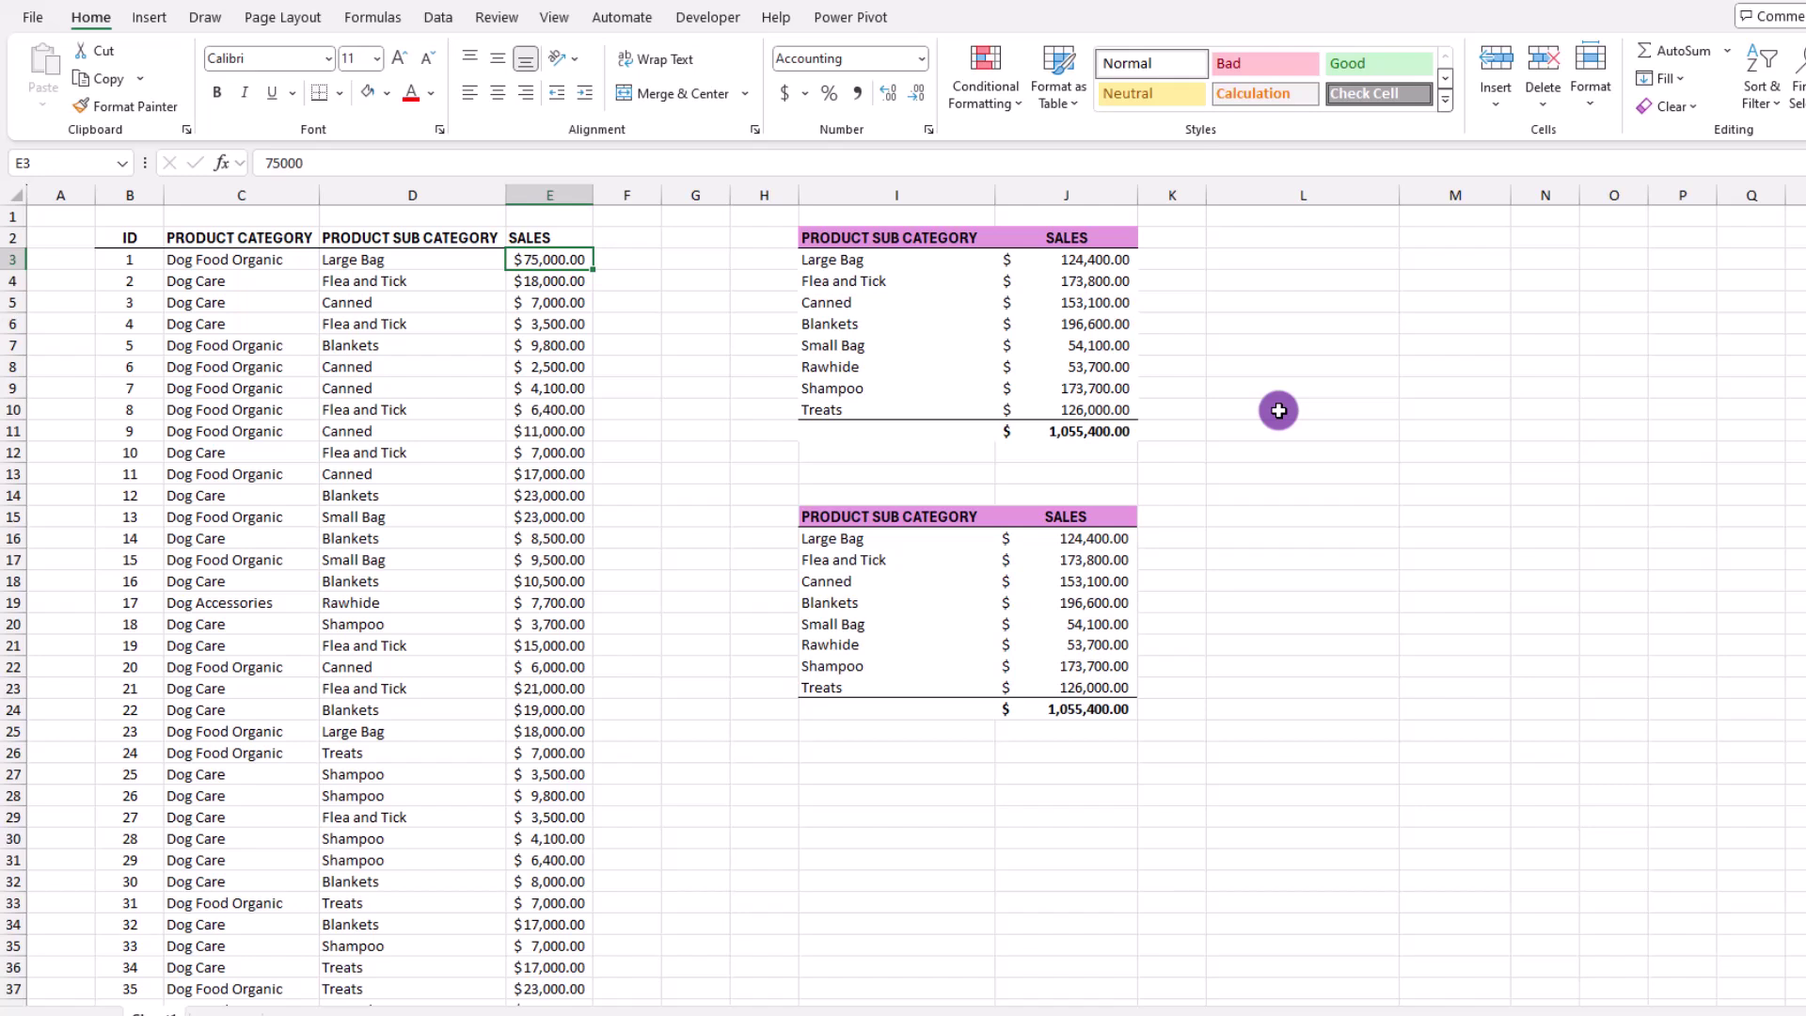
{"action": "type", "text": "55000"}
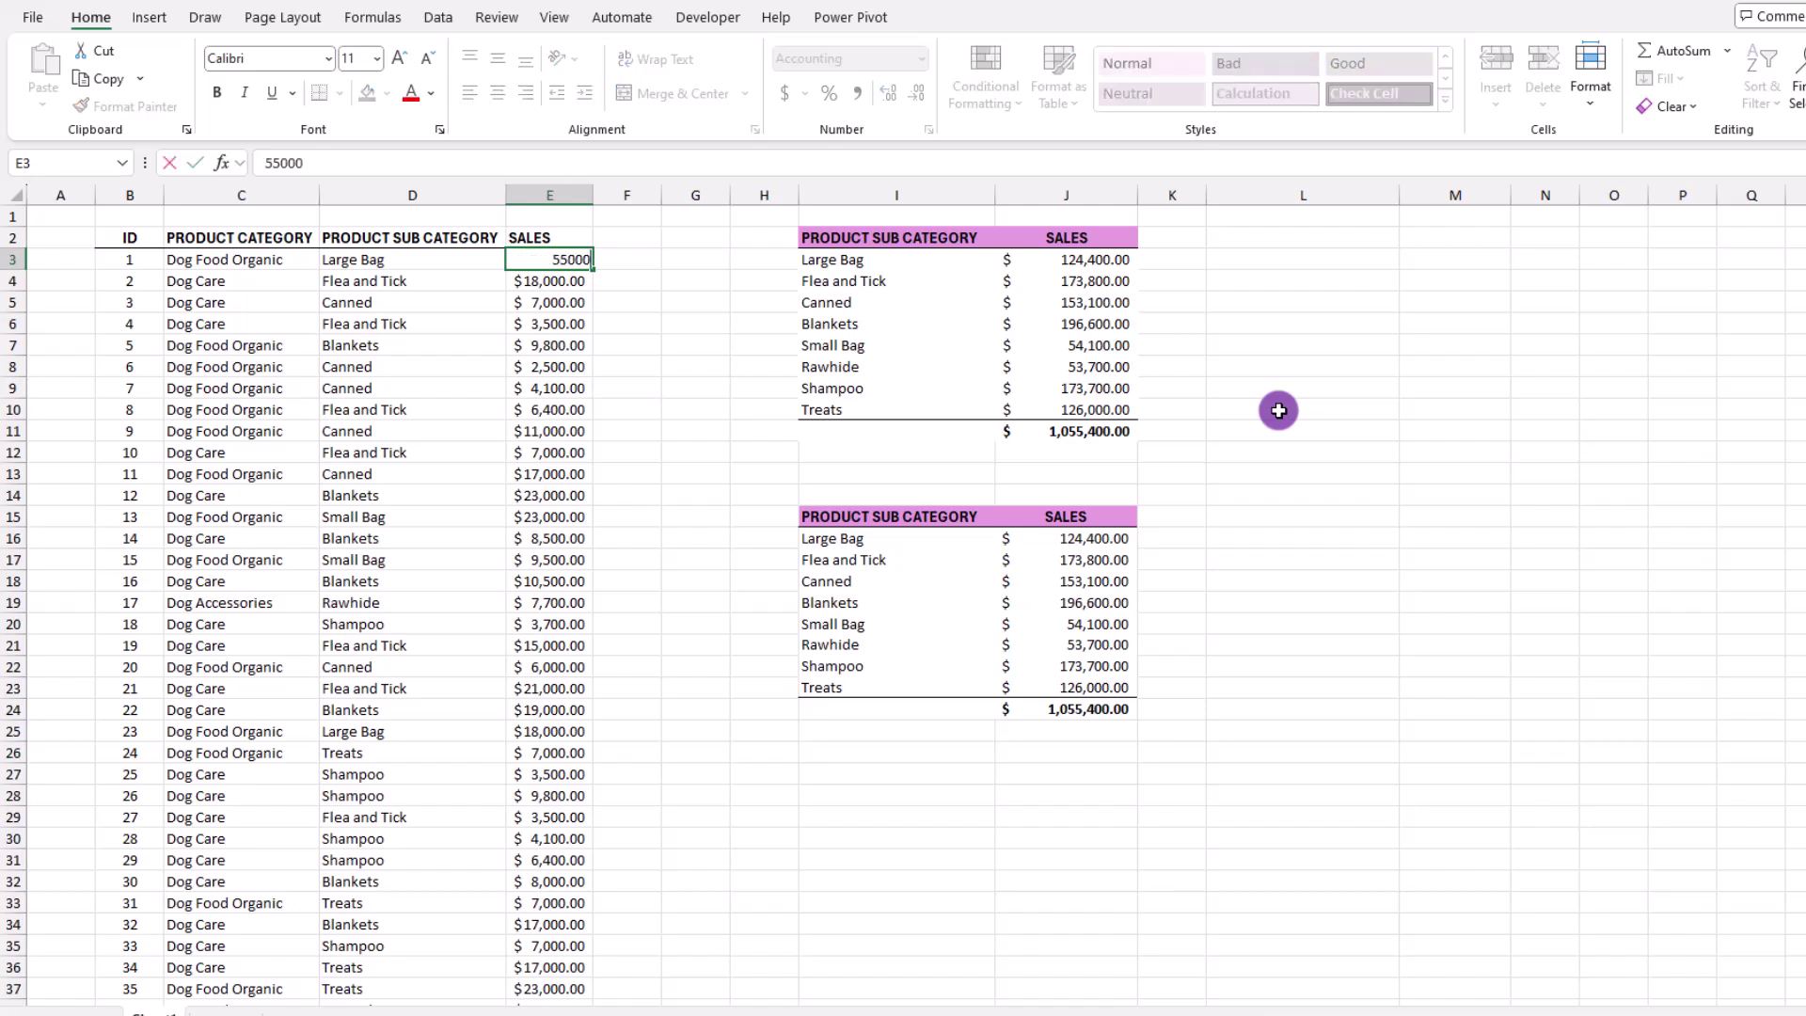
{"action": "key", "text": "Return"}
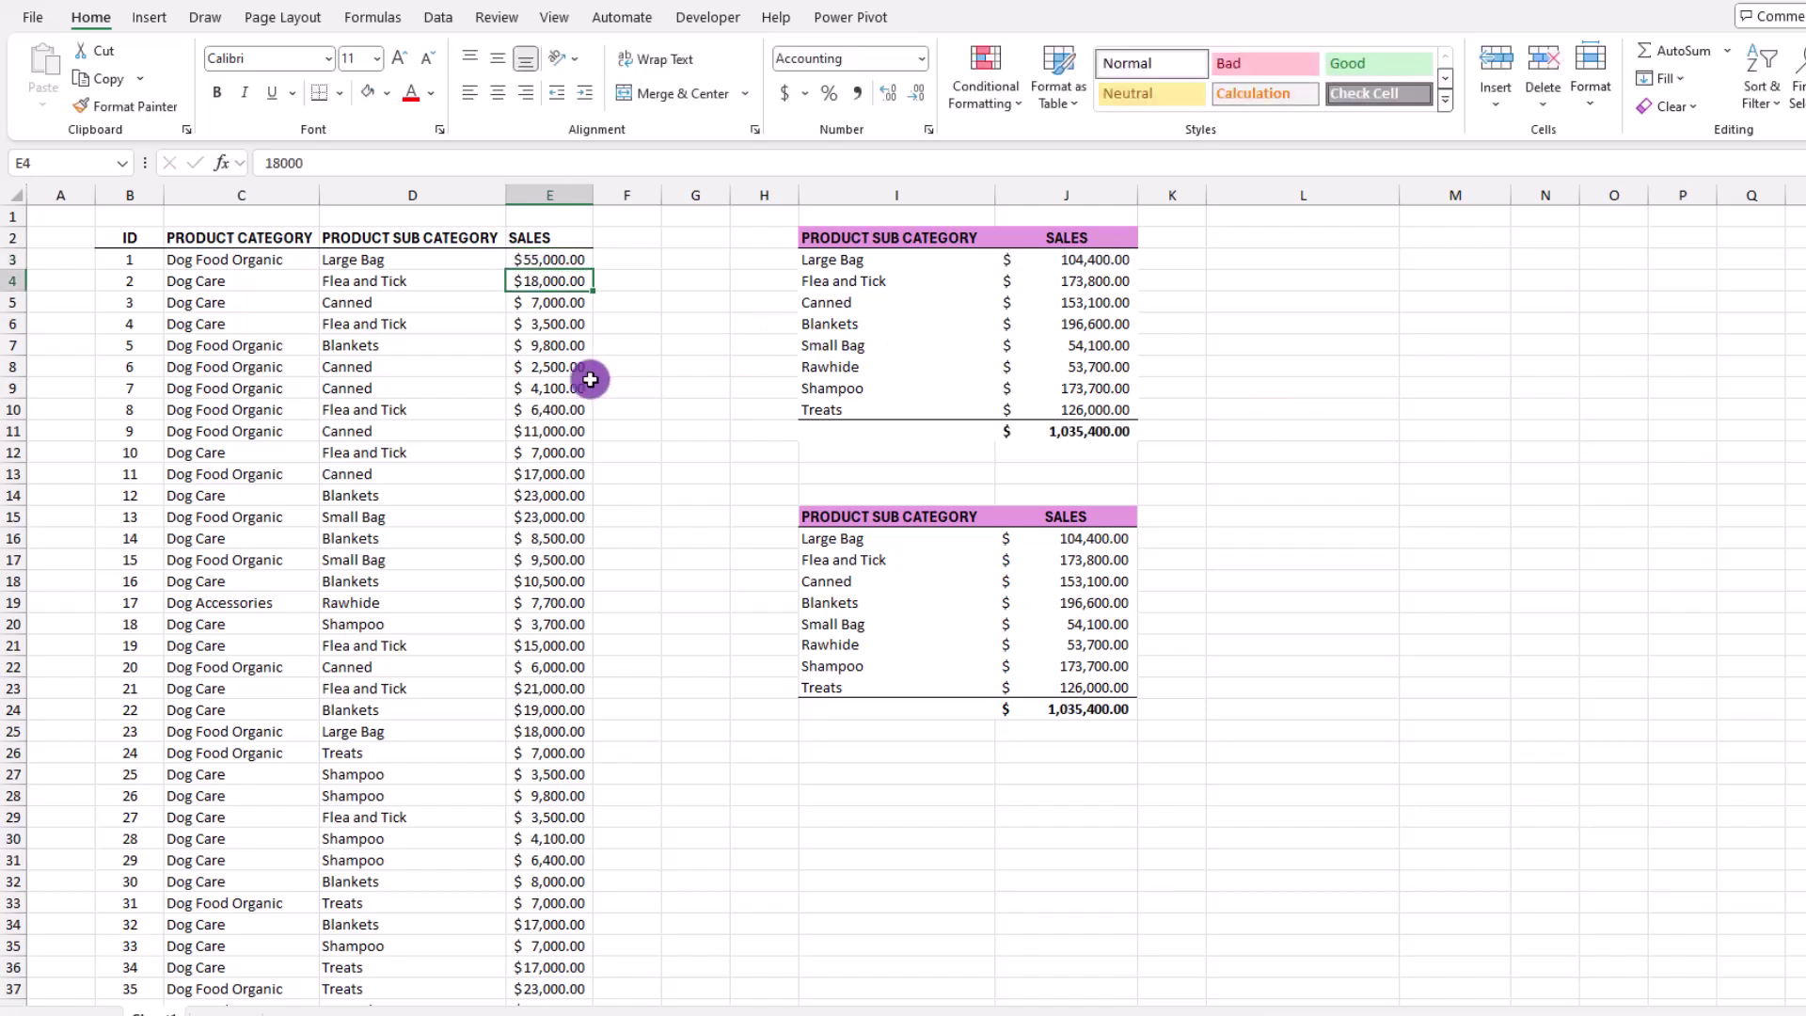
{"action": "left_click", "coordinate": [397, 386]}
{"action": "type", "text": "Large Bag"}
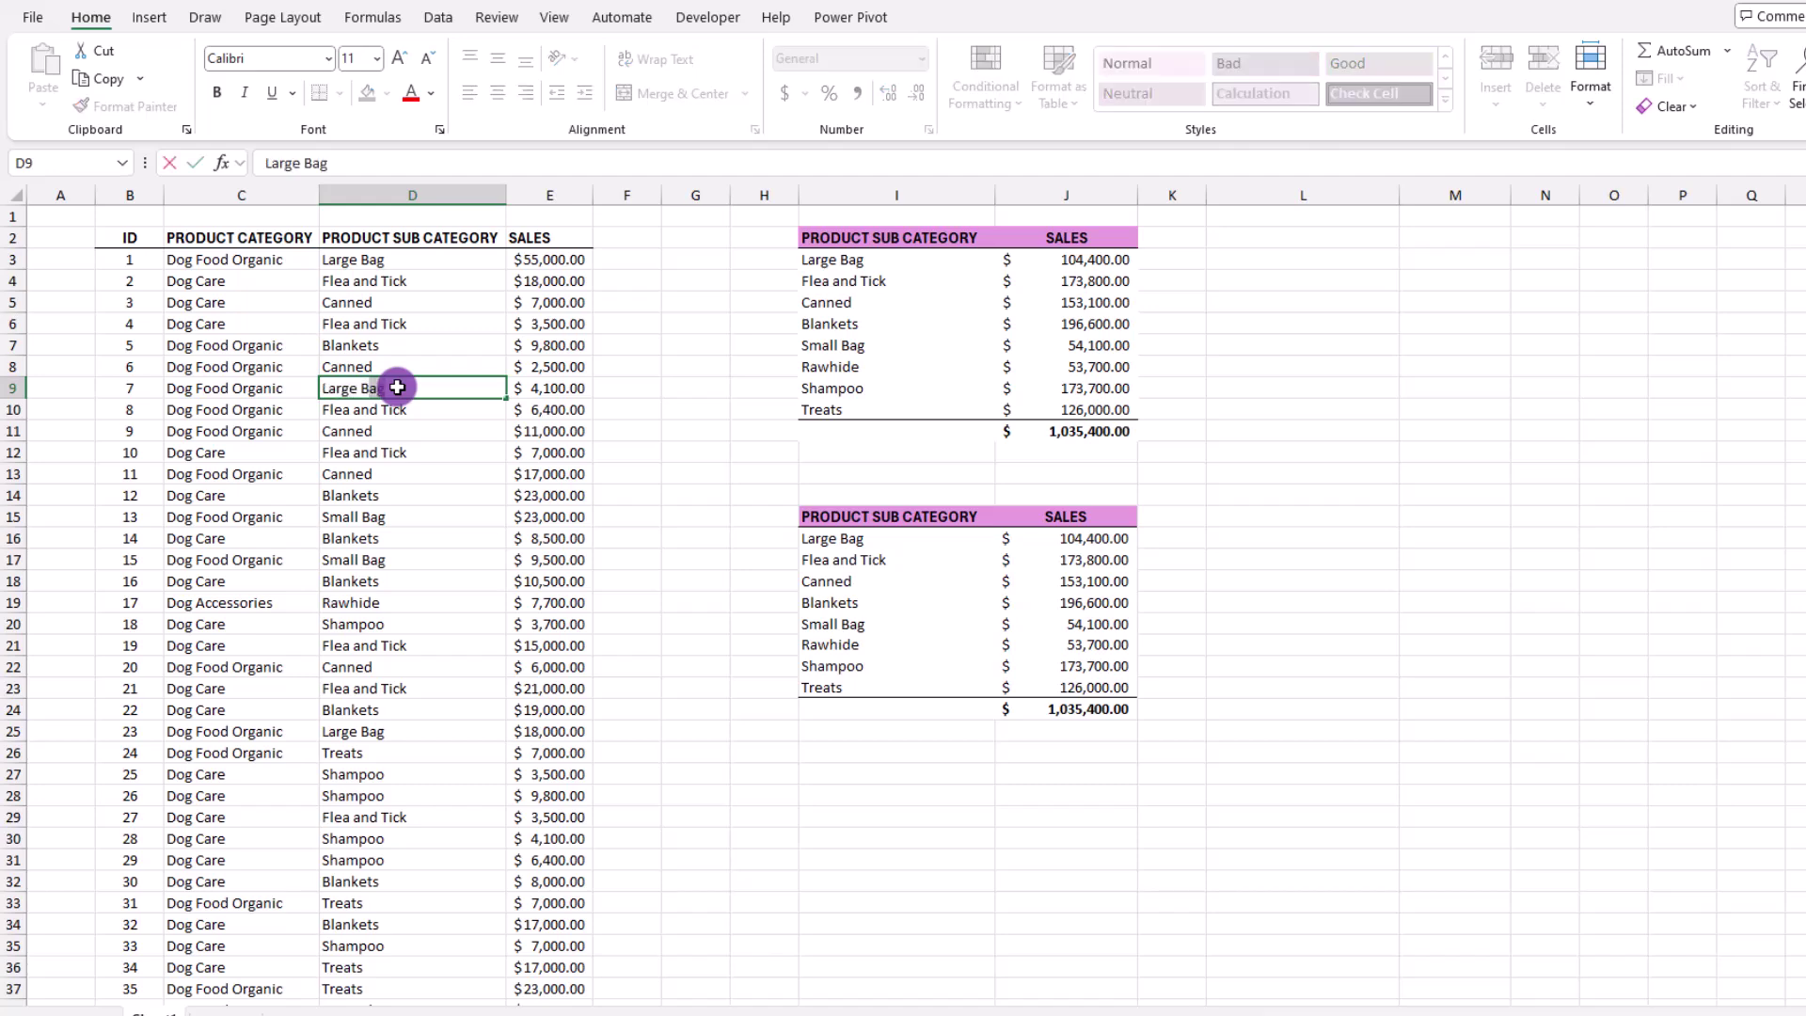
{"action": "key", "text": "Return"}
Move the linked picture lower and change row 39's subcategory to Large Bag
{"action": "left_click_drag", "start_coordinate": [887, 486], "coordinate": [863, 573]}
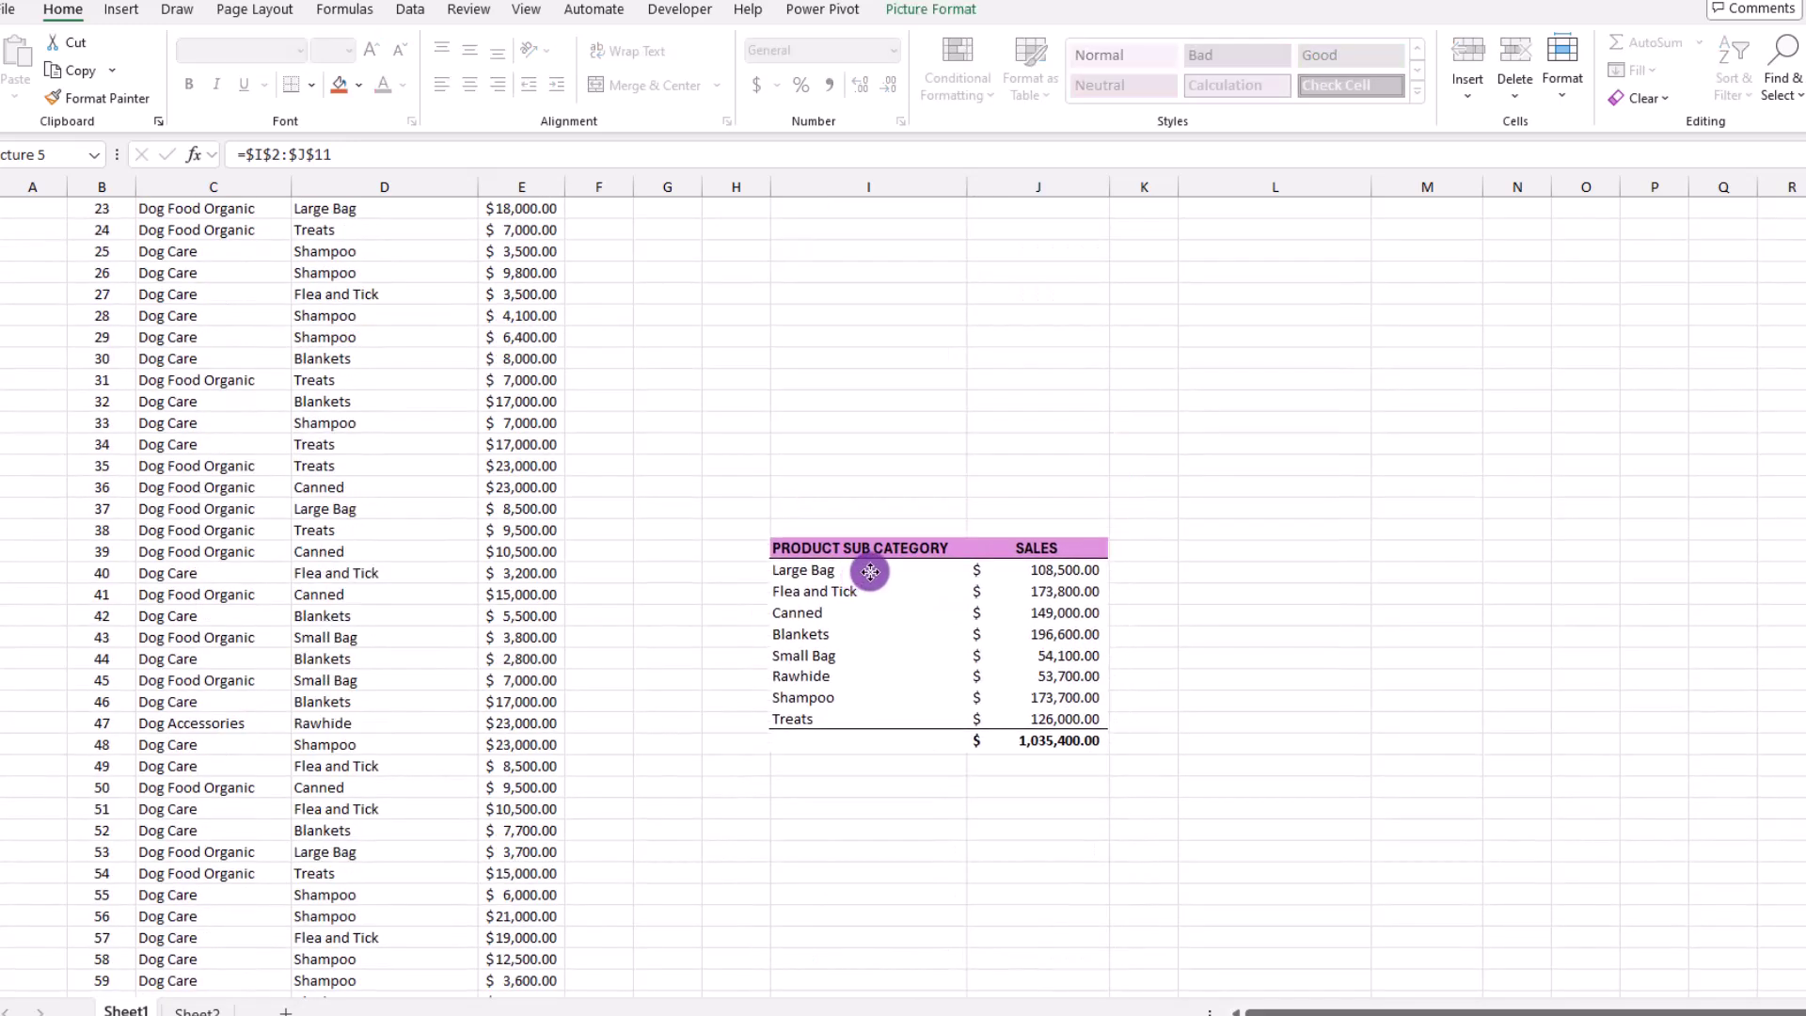
{"action": "left_click", "coordinate": [359, 551]}
{"action": "type", "text": "Large Bag"}
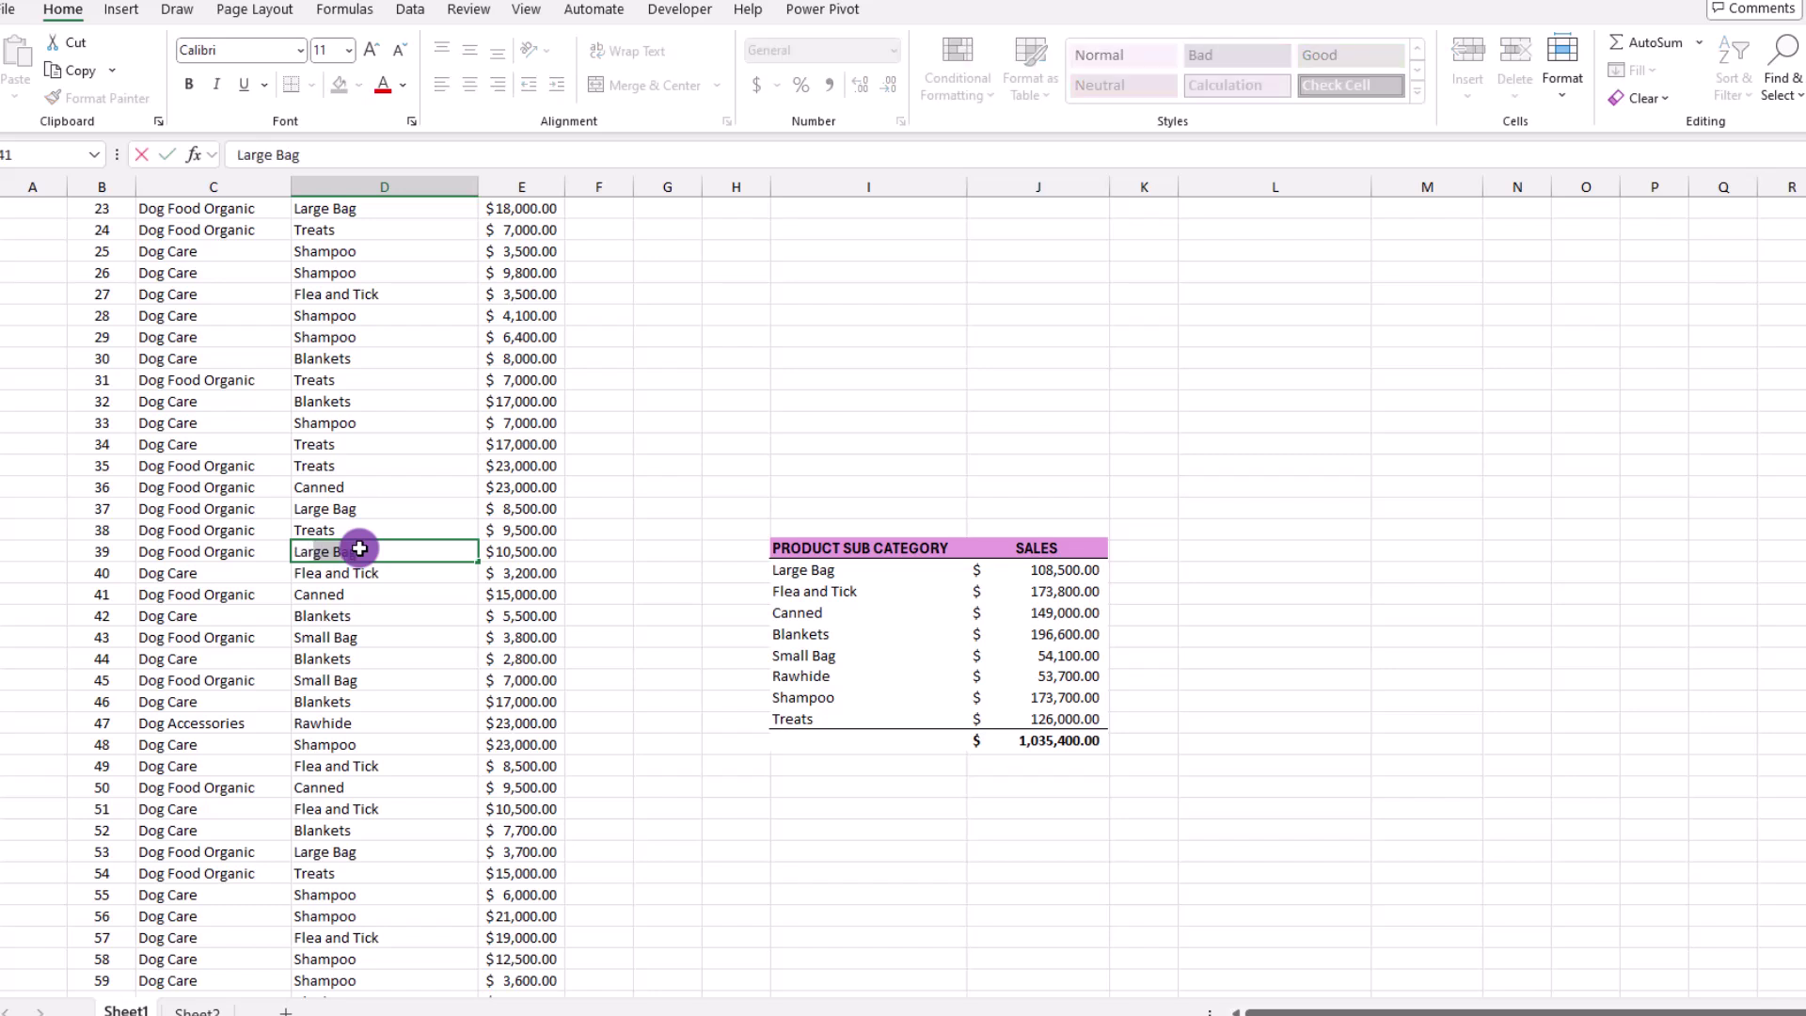
{"action": "key", "text": "Tab"}
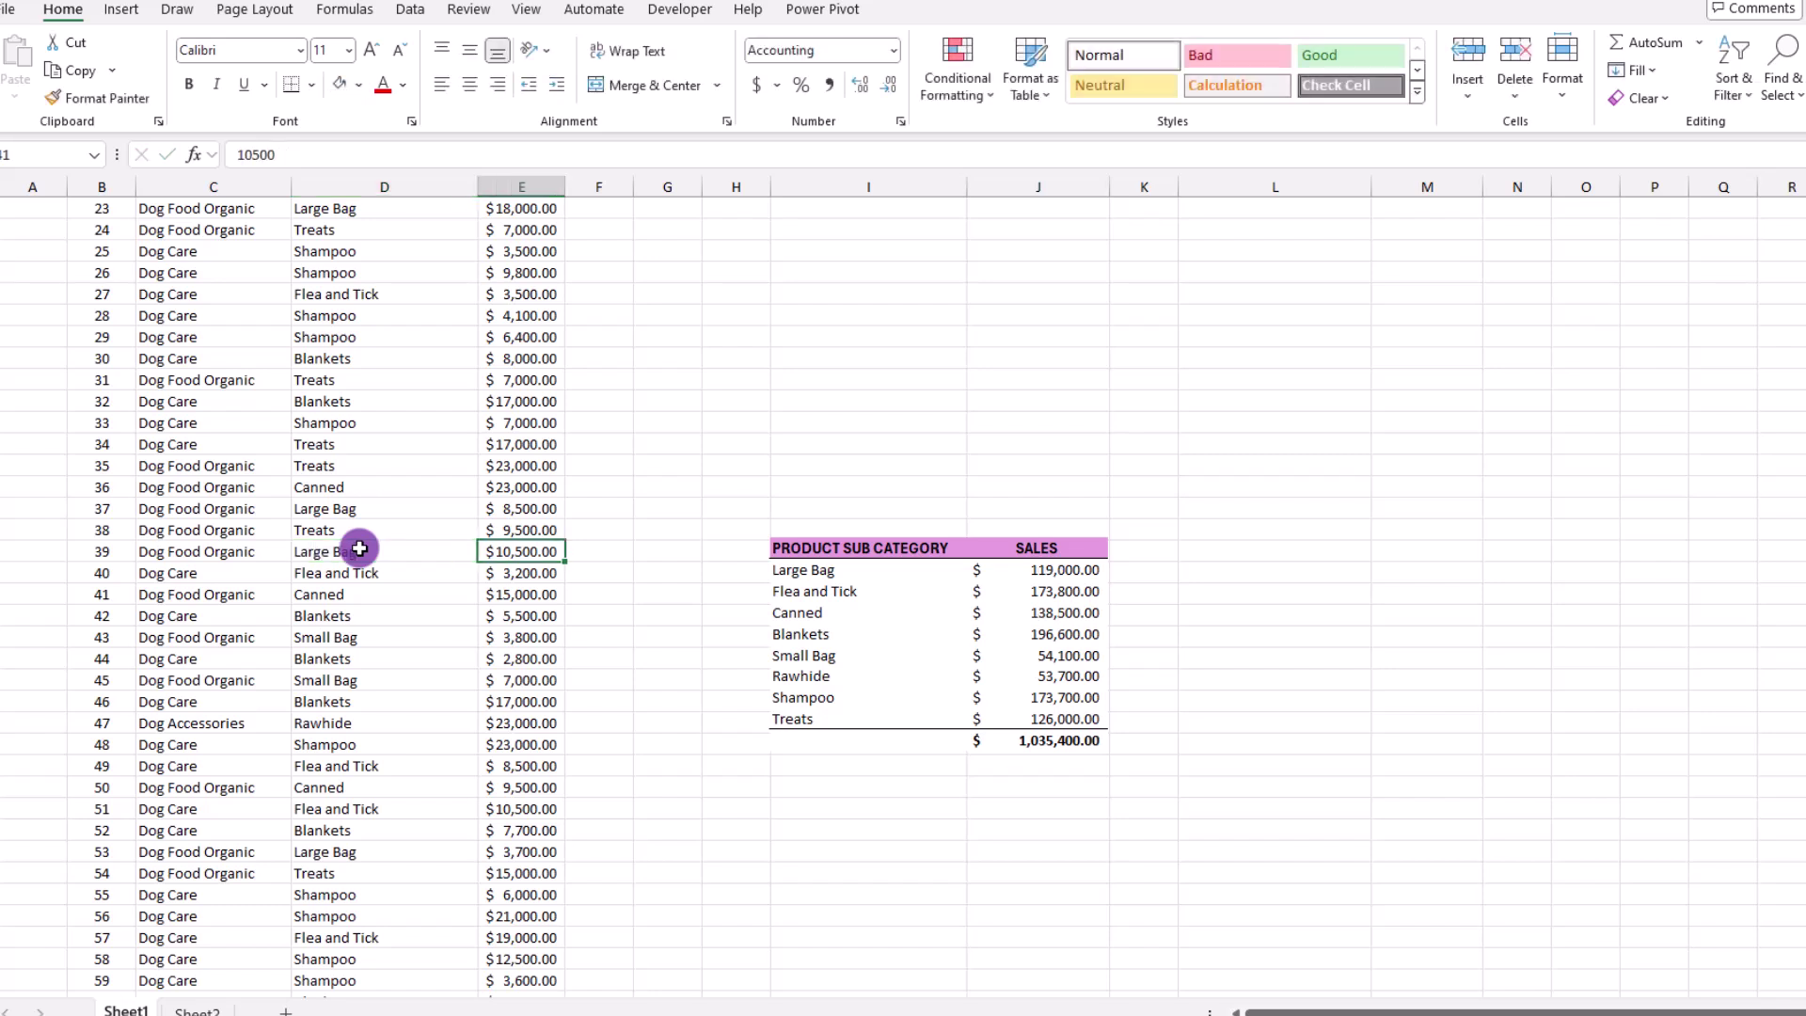
{"action": "left_click", "coordinate": [332, 705]}
Change row 46's subcategory from Blankets to Canned and return to the sheet's top
{"action": "type", "text": "Canned"}
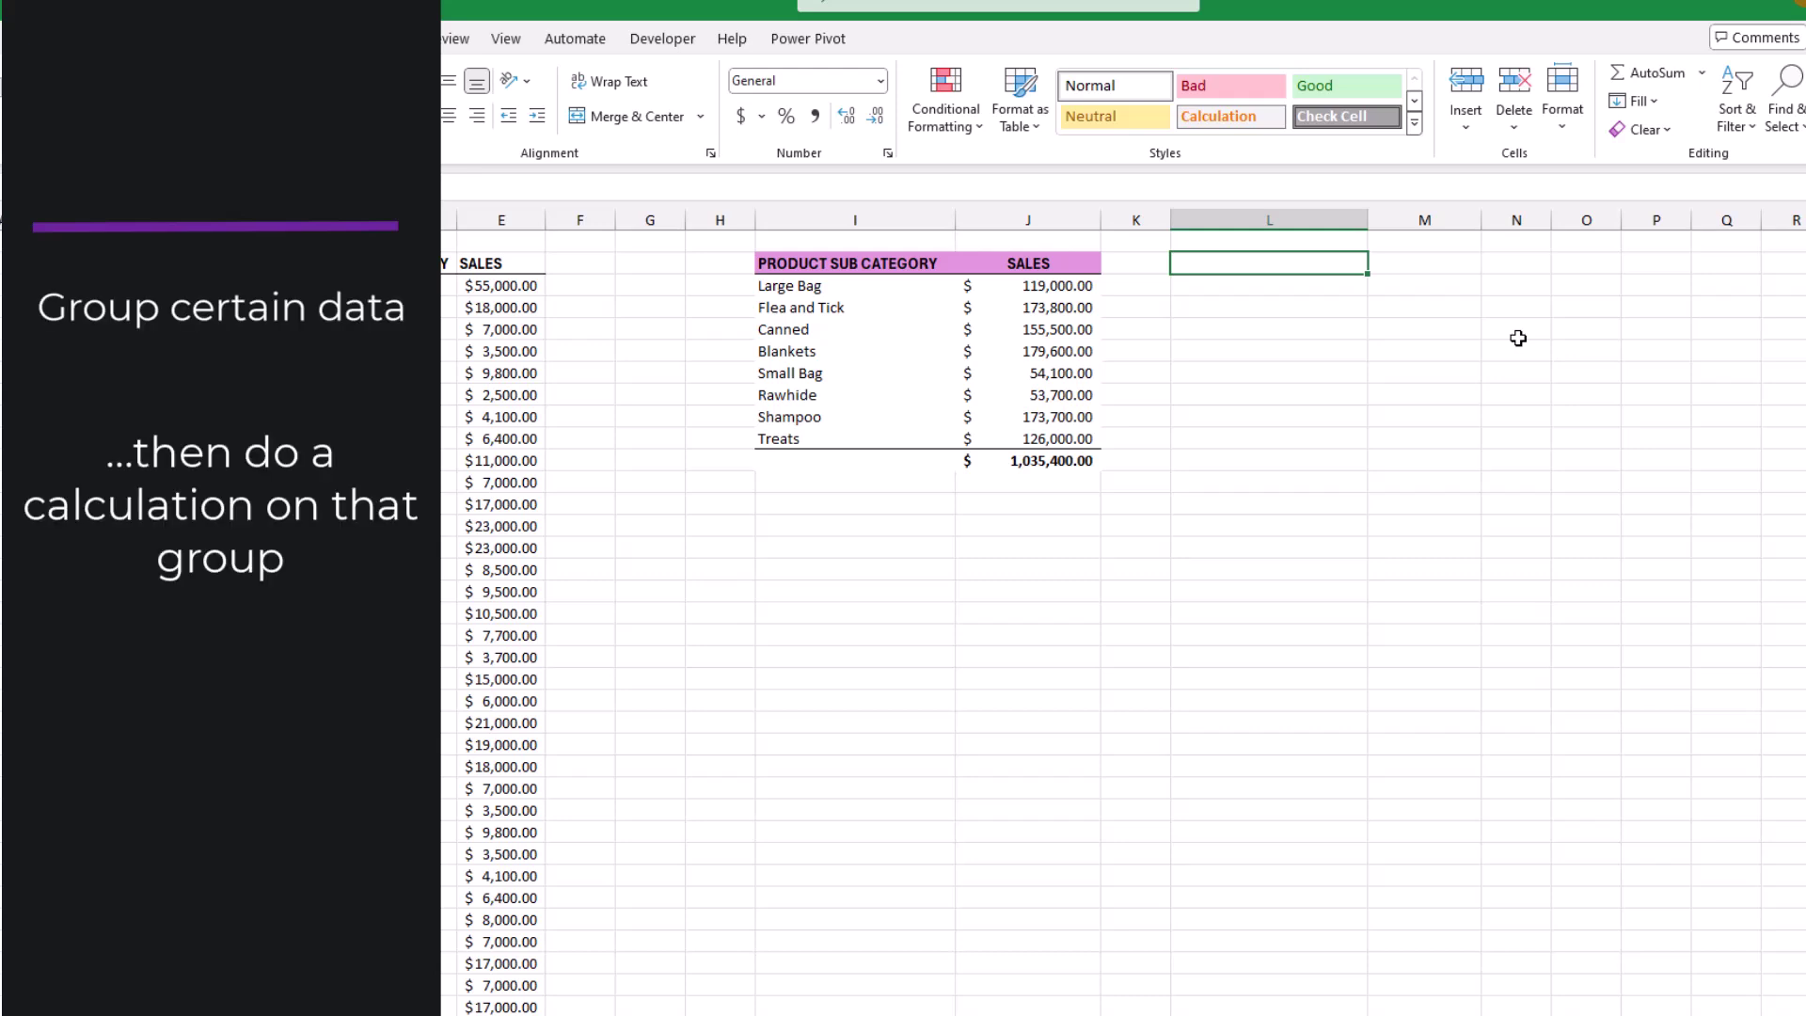
{"action": "key", "text": "ctrl+Home"}
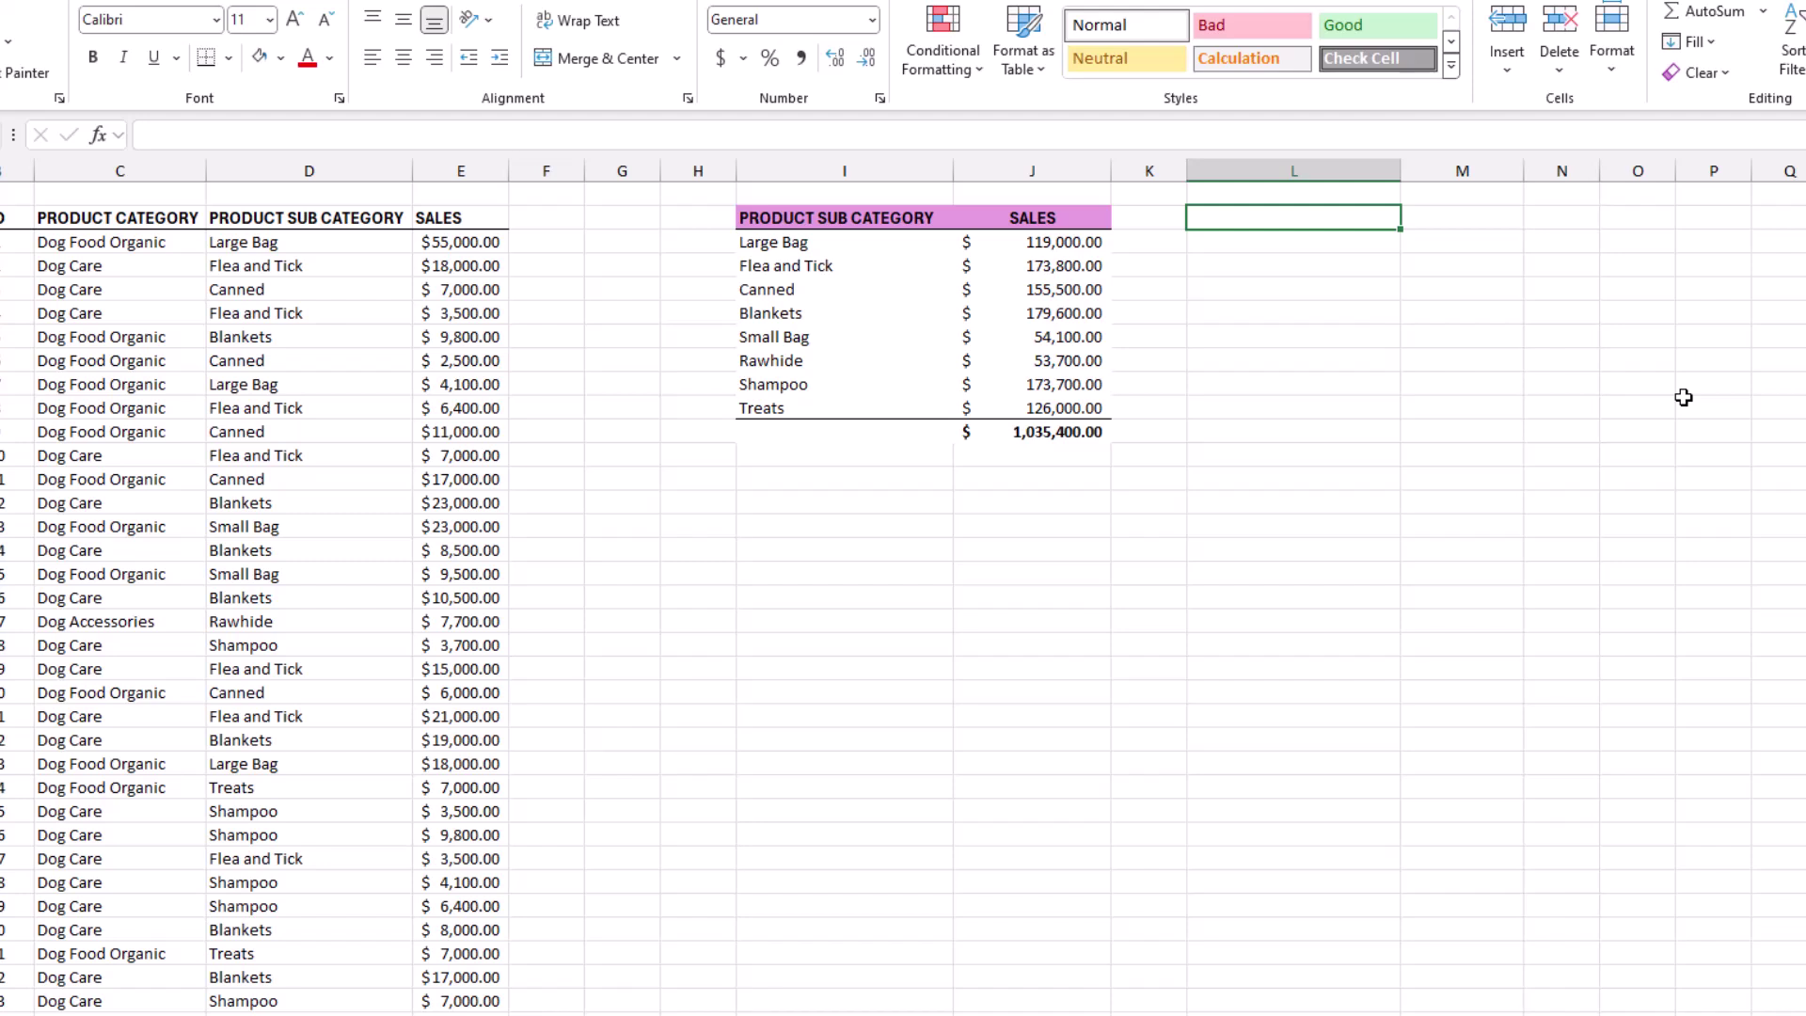
Enter =GROUPBY(D2:D92,E2:E92,SUM,3) in L2, spilling subcategory sales totalling 1035400
{"action": "type", "text": "="}
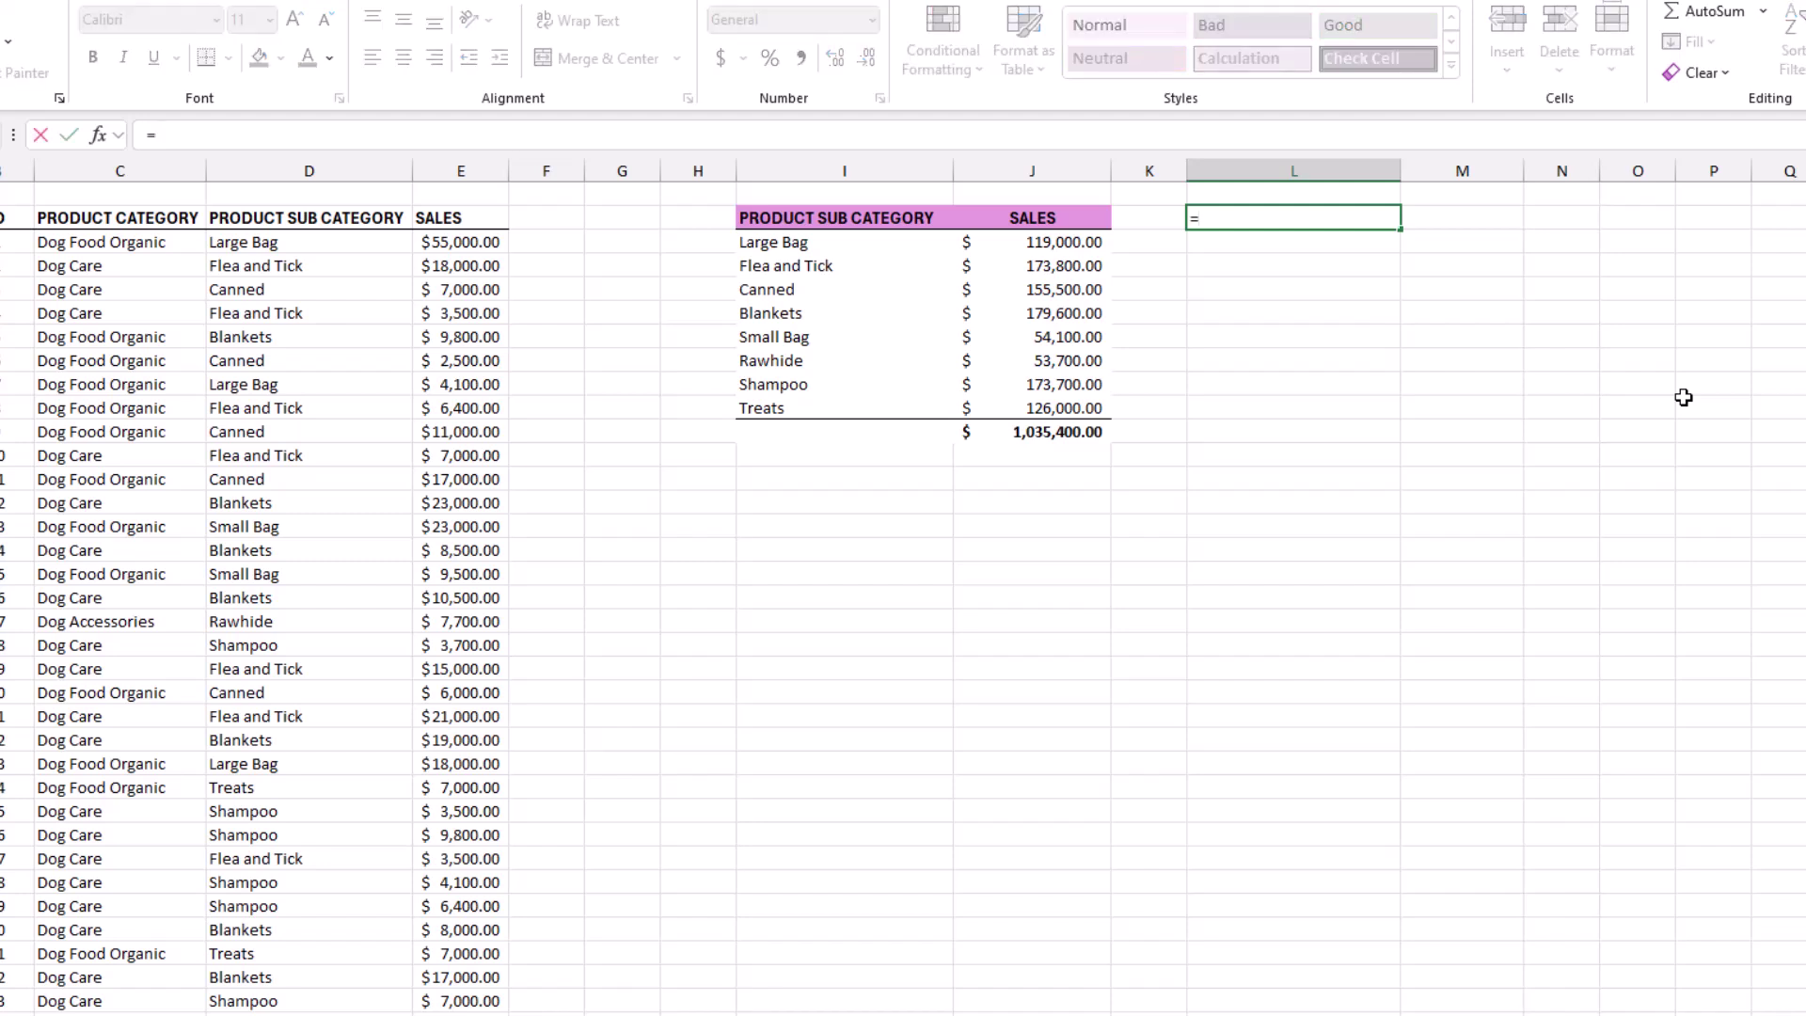
{"action": "type", "text": "group"}
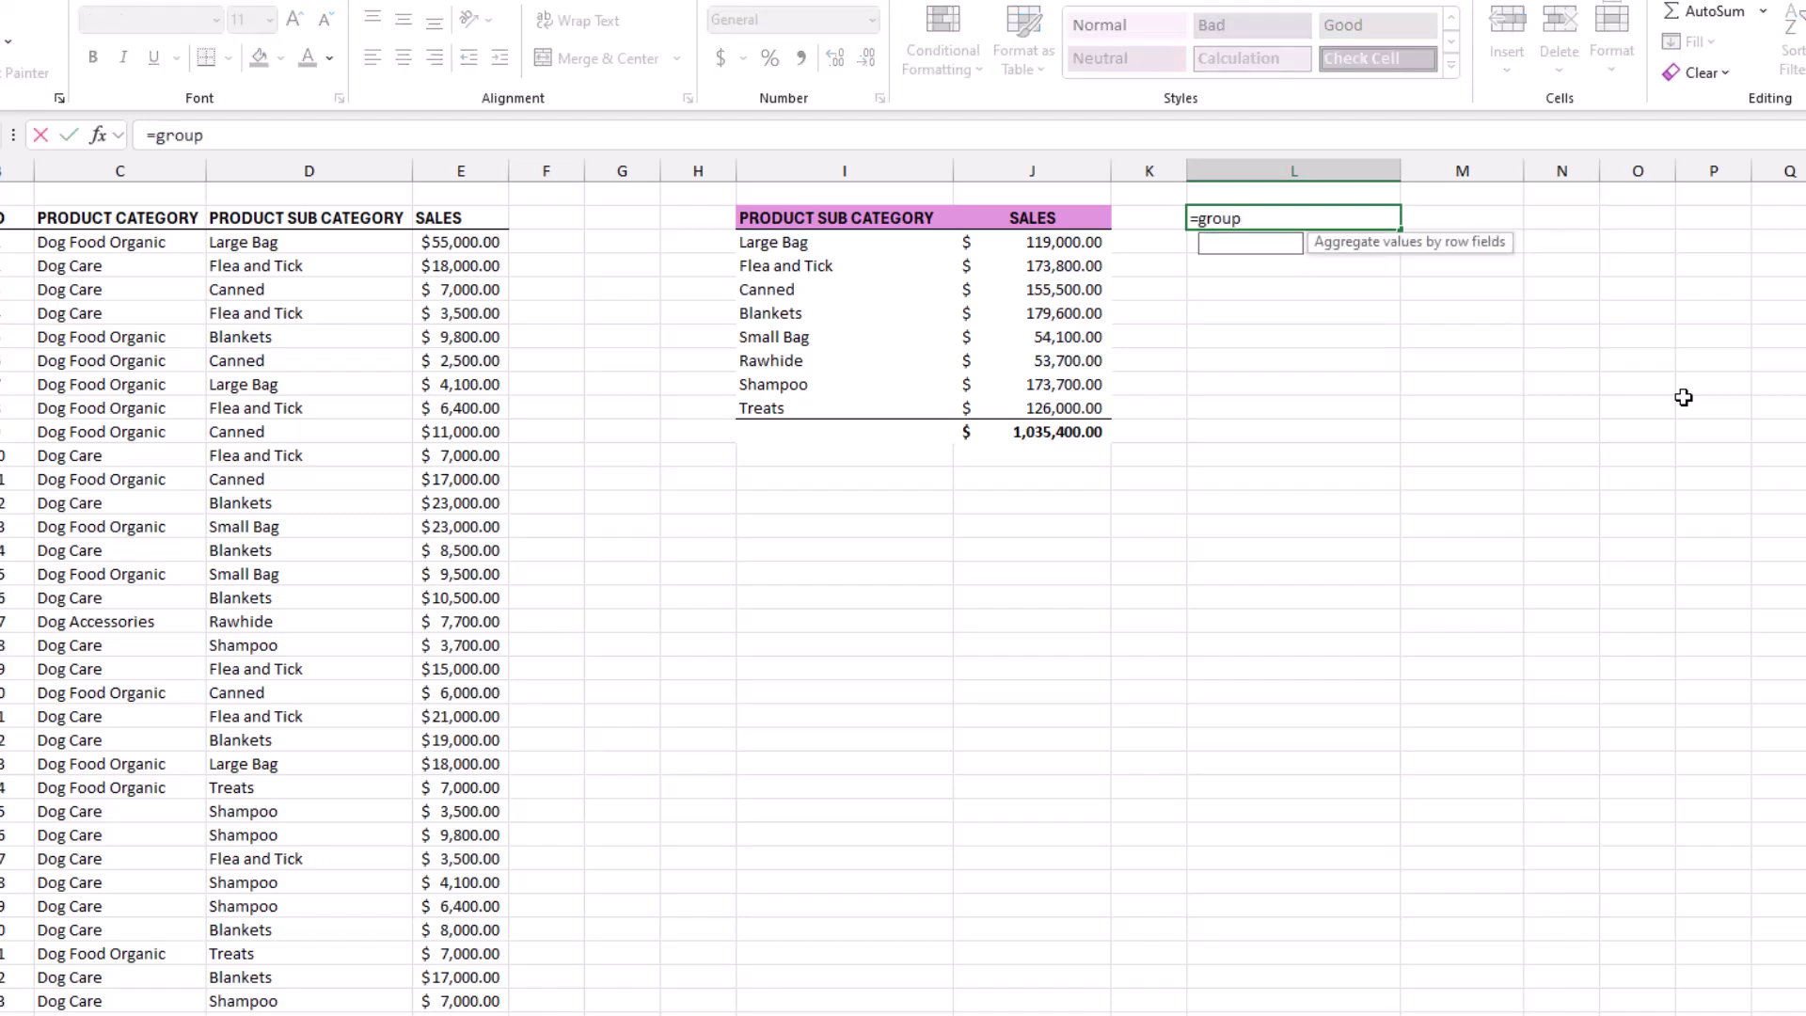
{"action": "type", "text": "by("}
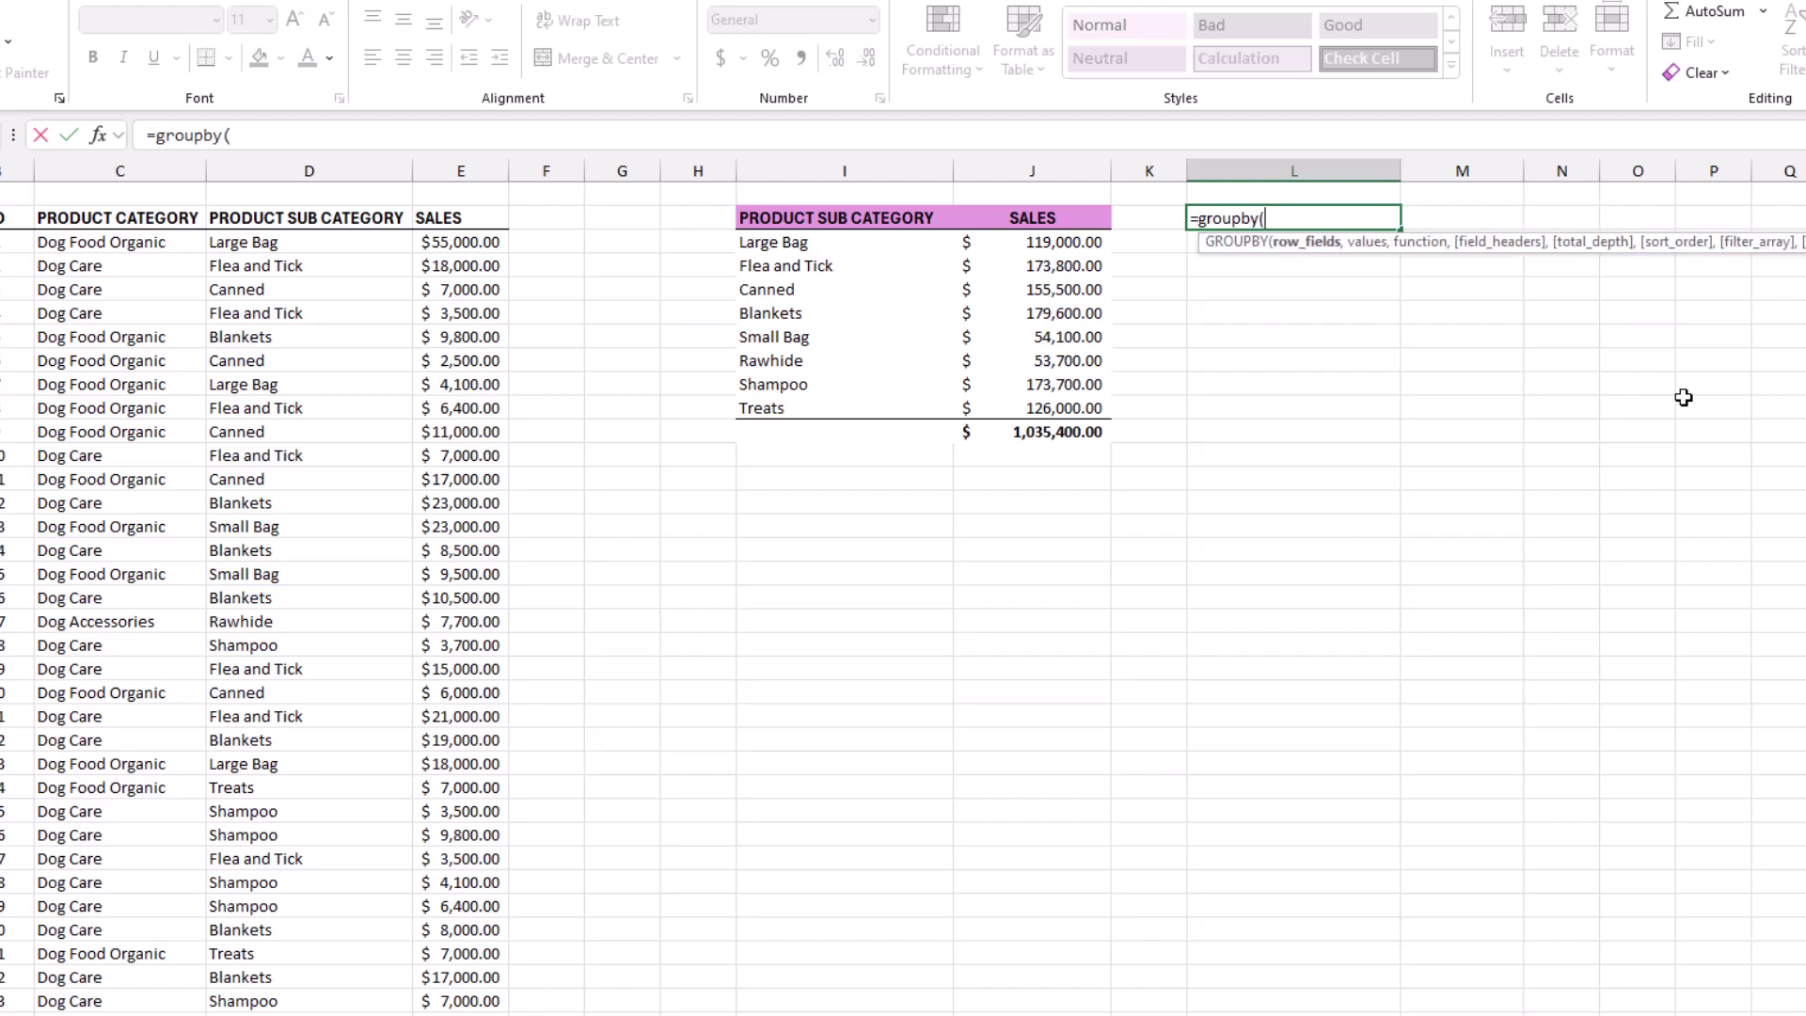
{"action": "left_click", "coordinate": [303, 216]}
{"action": "key", "text": "ctrl+shift+Down"}
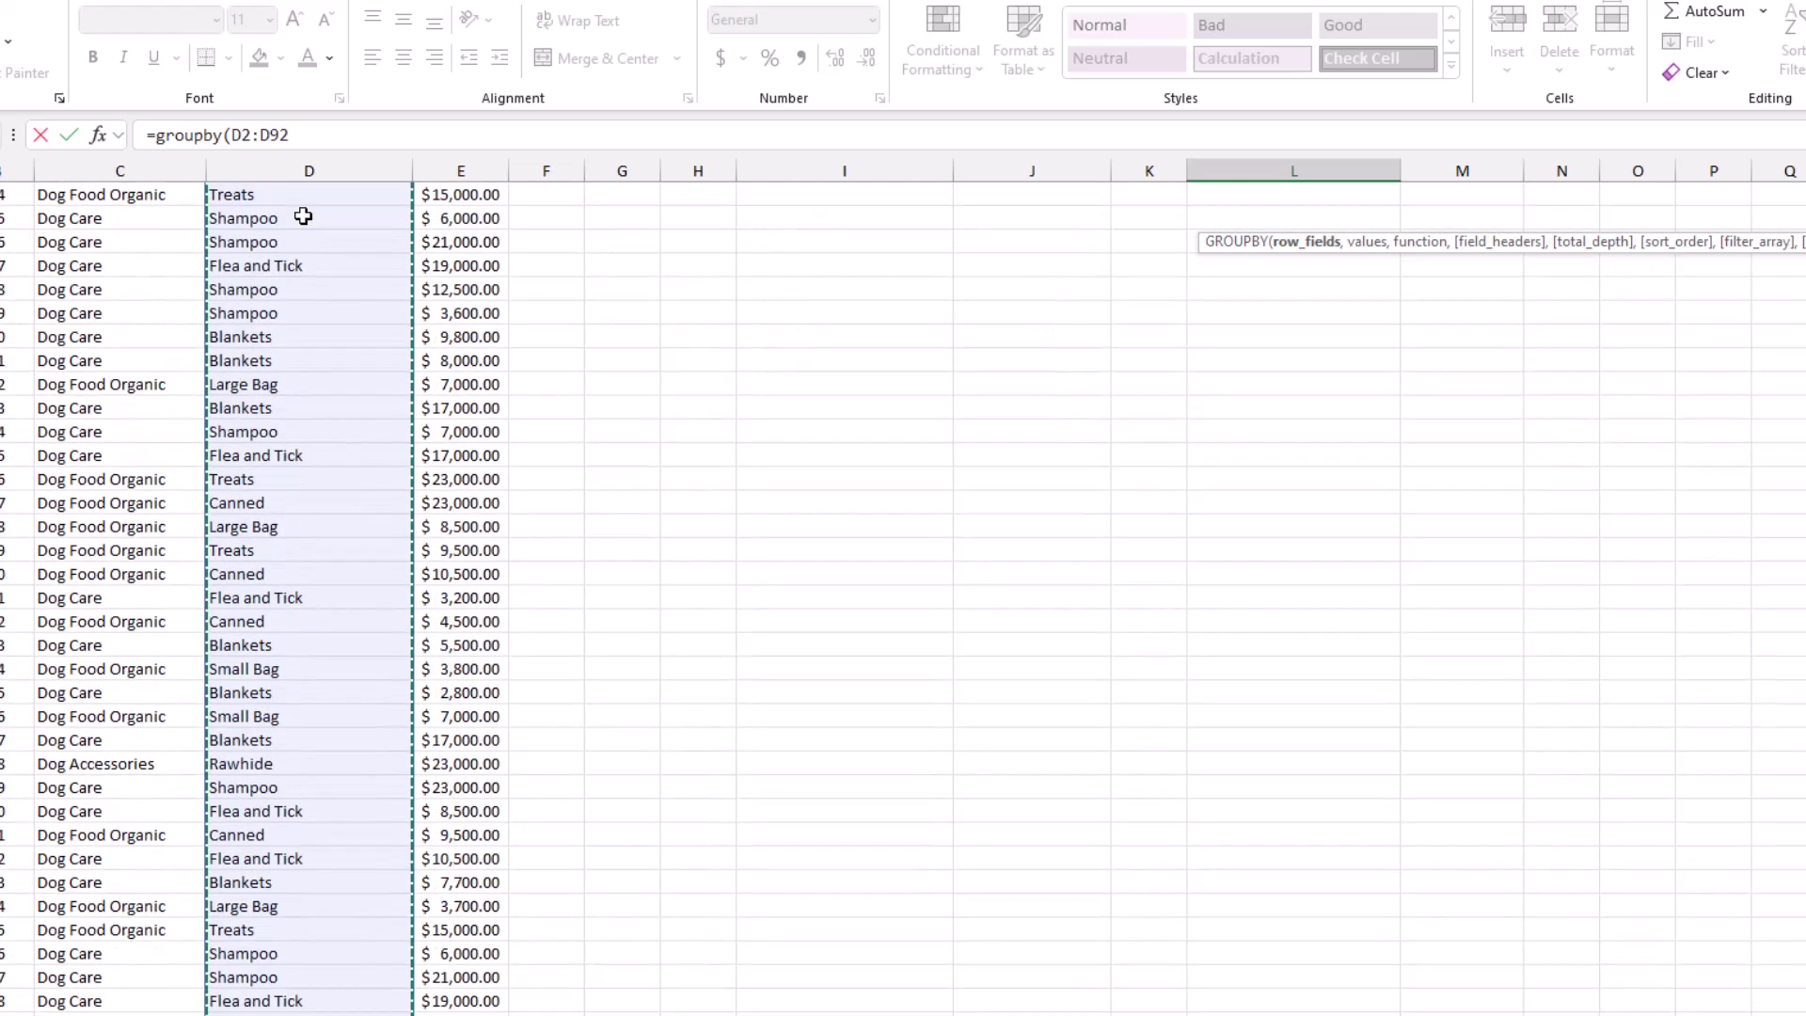
{"action": "type", "text": ","}
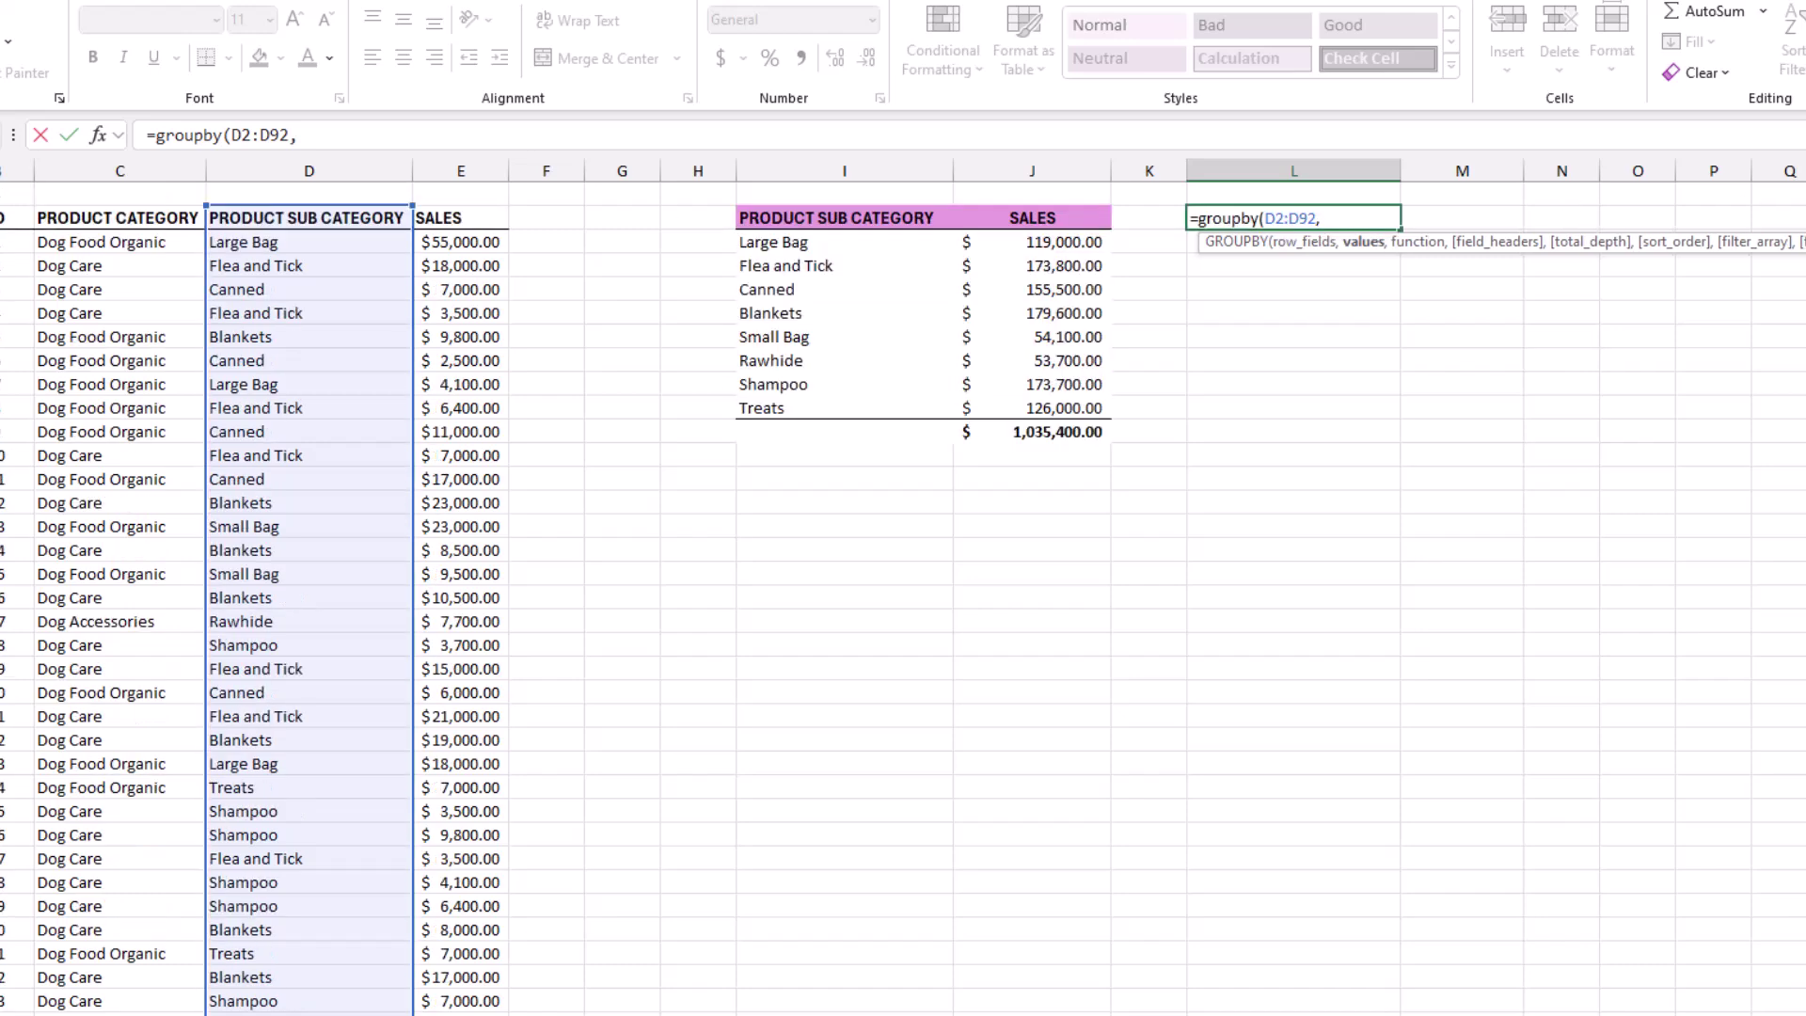
{"action": "left_click", "coordinate": [459, 217]}
{"action": "key", "text": "ctrl+shift+Down"}
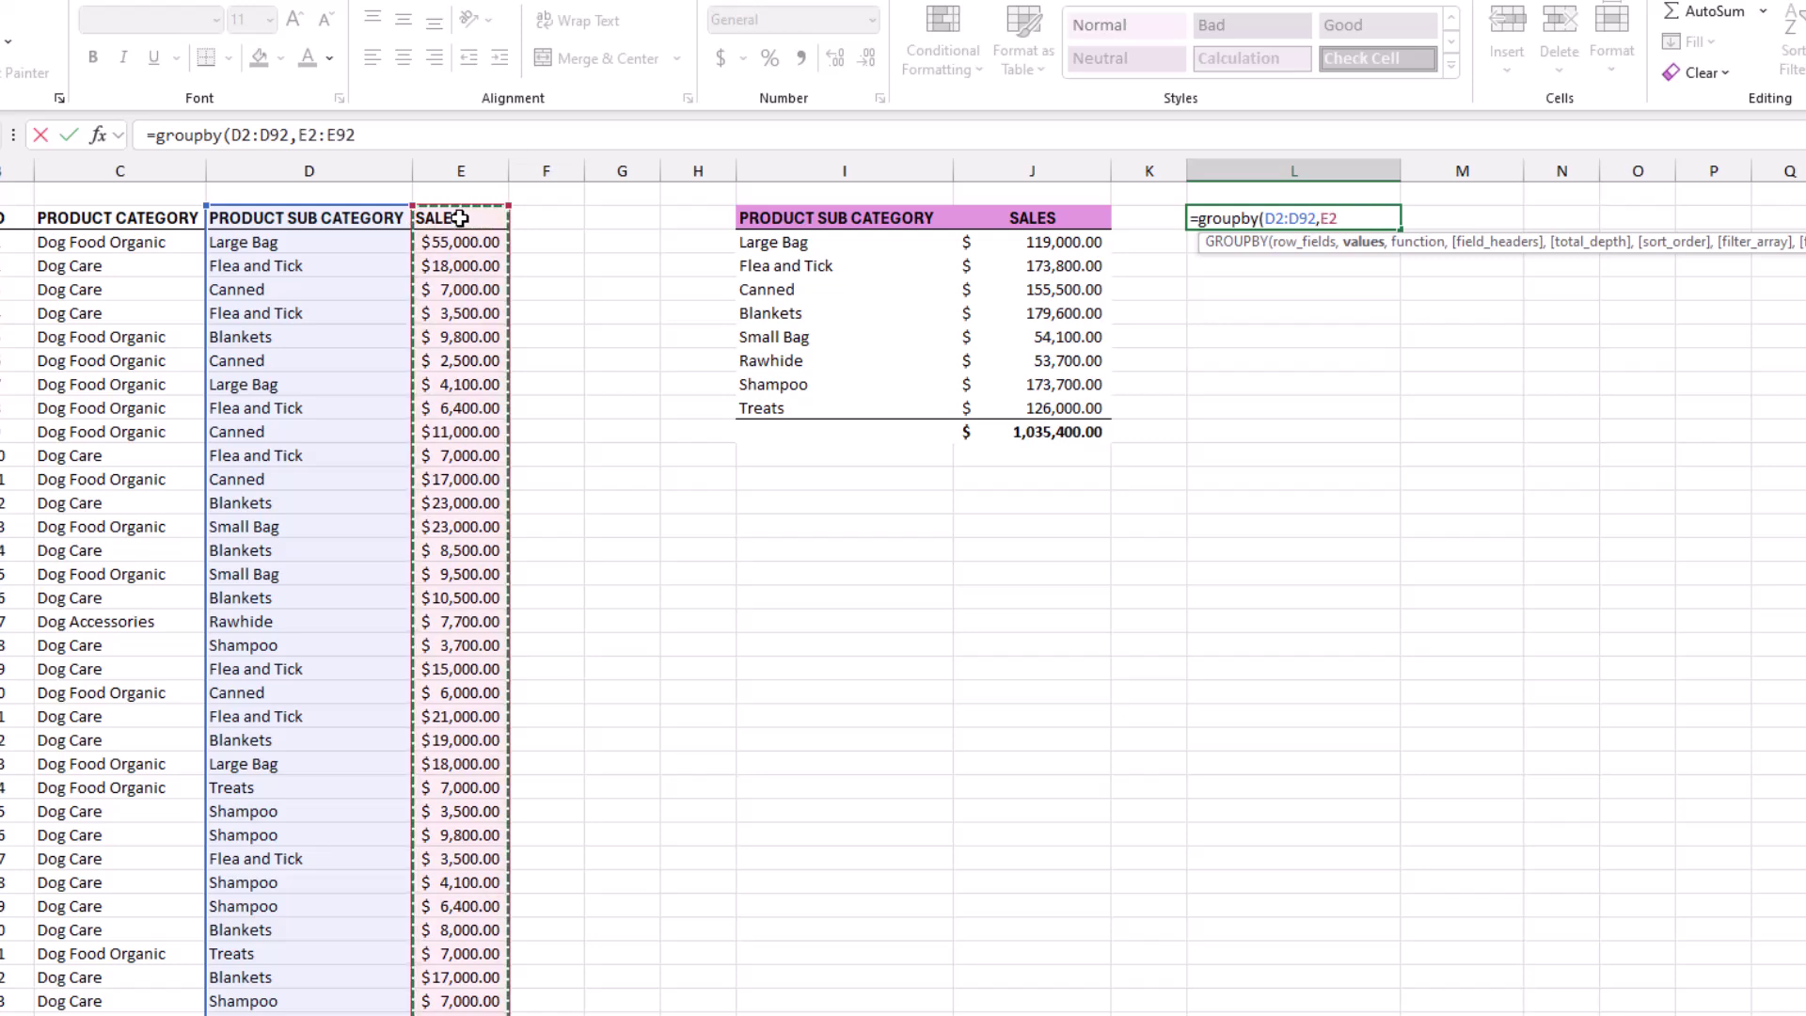
{"action": "type", "text": ","}
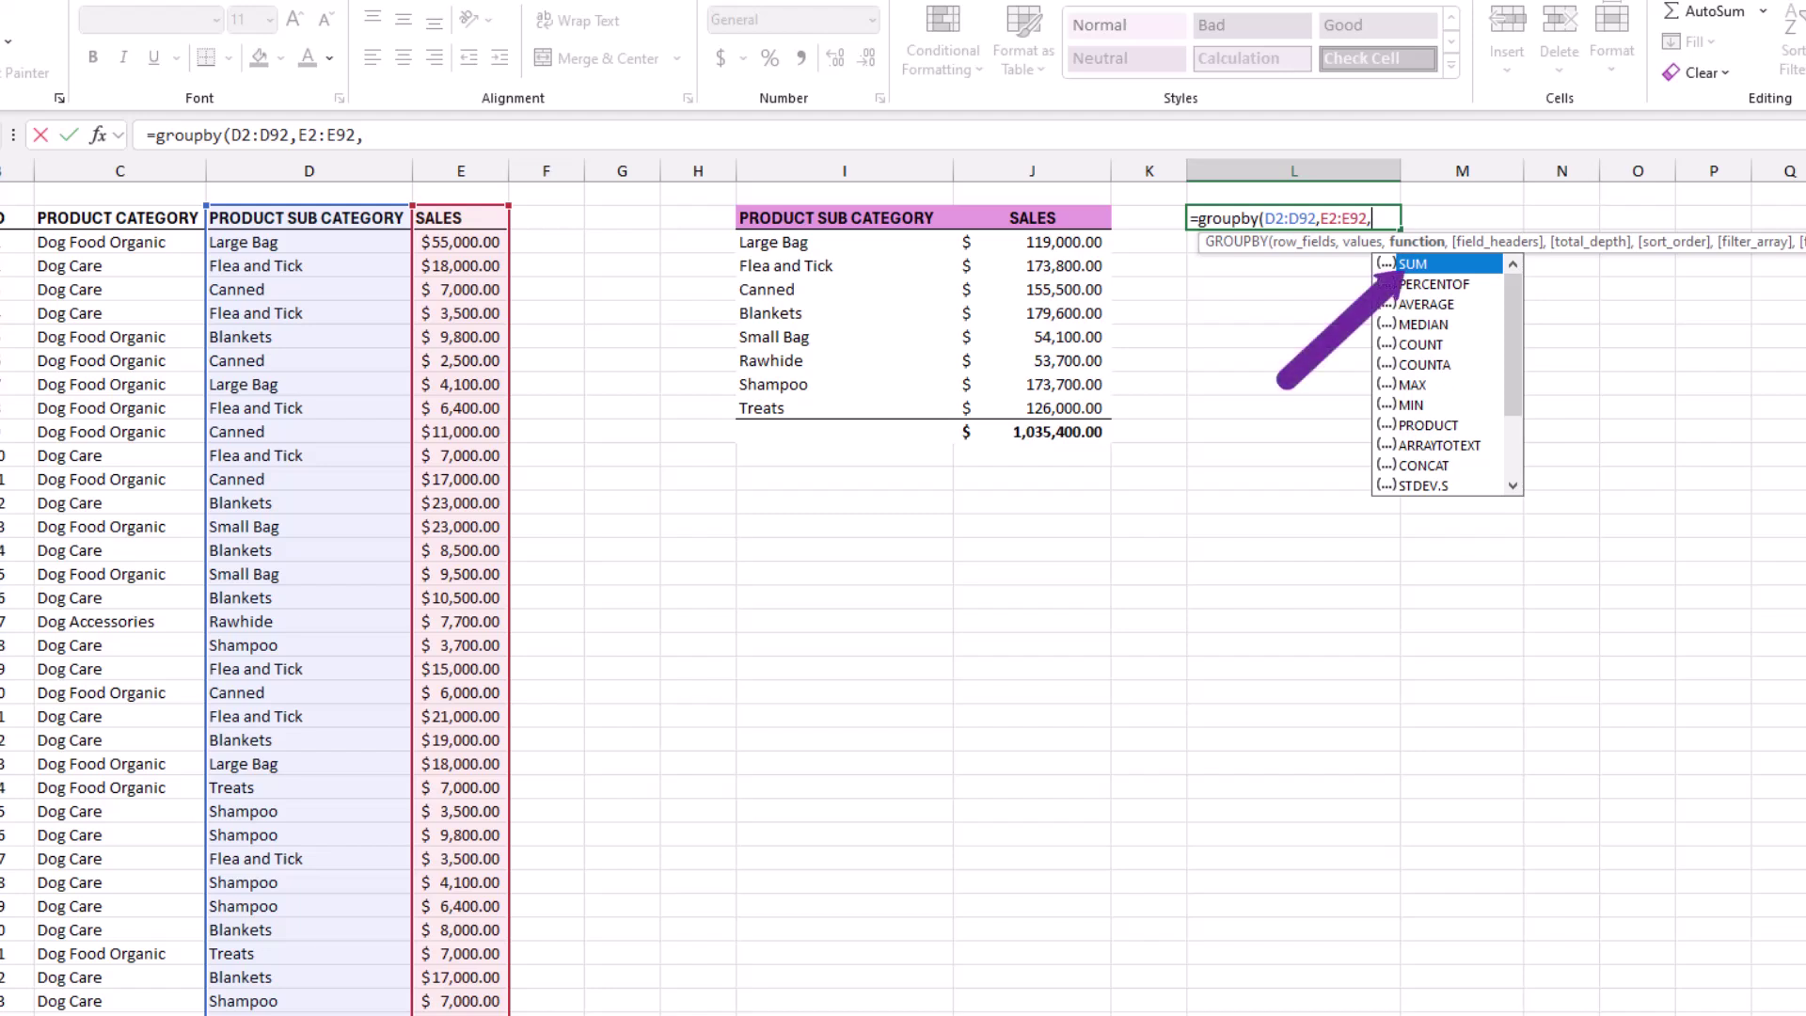
{"action": "key", "text": "Tab"}
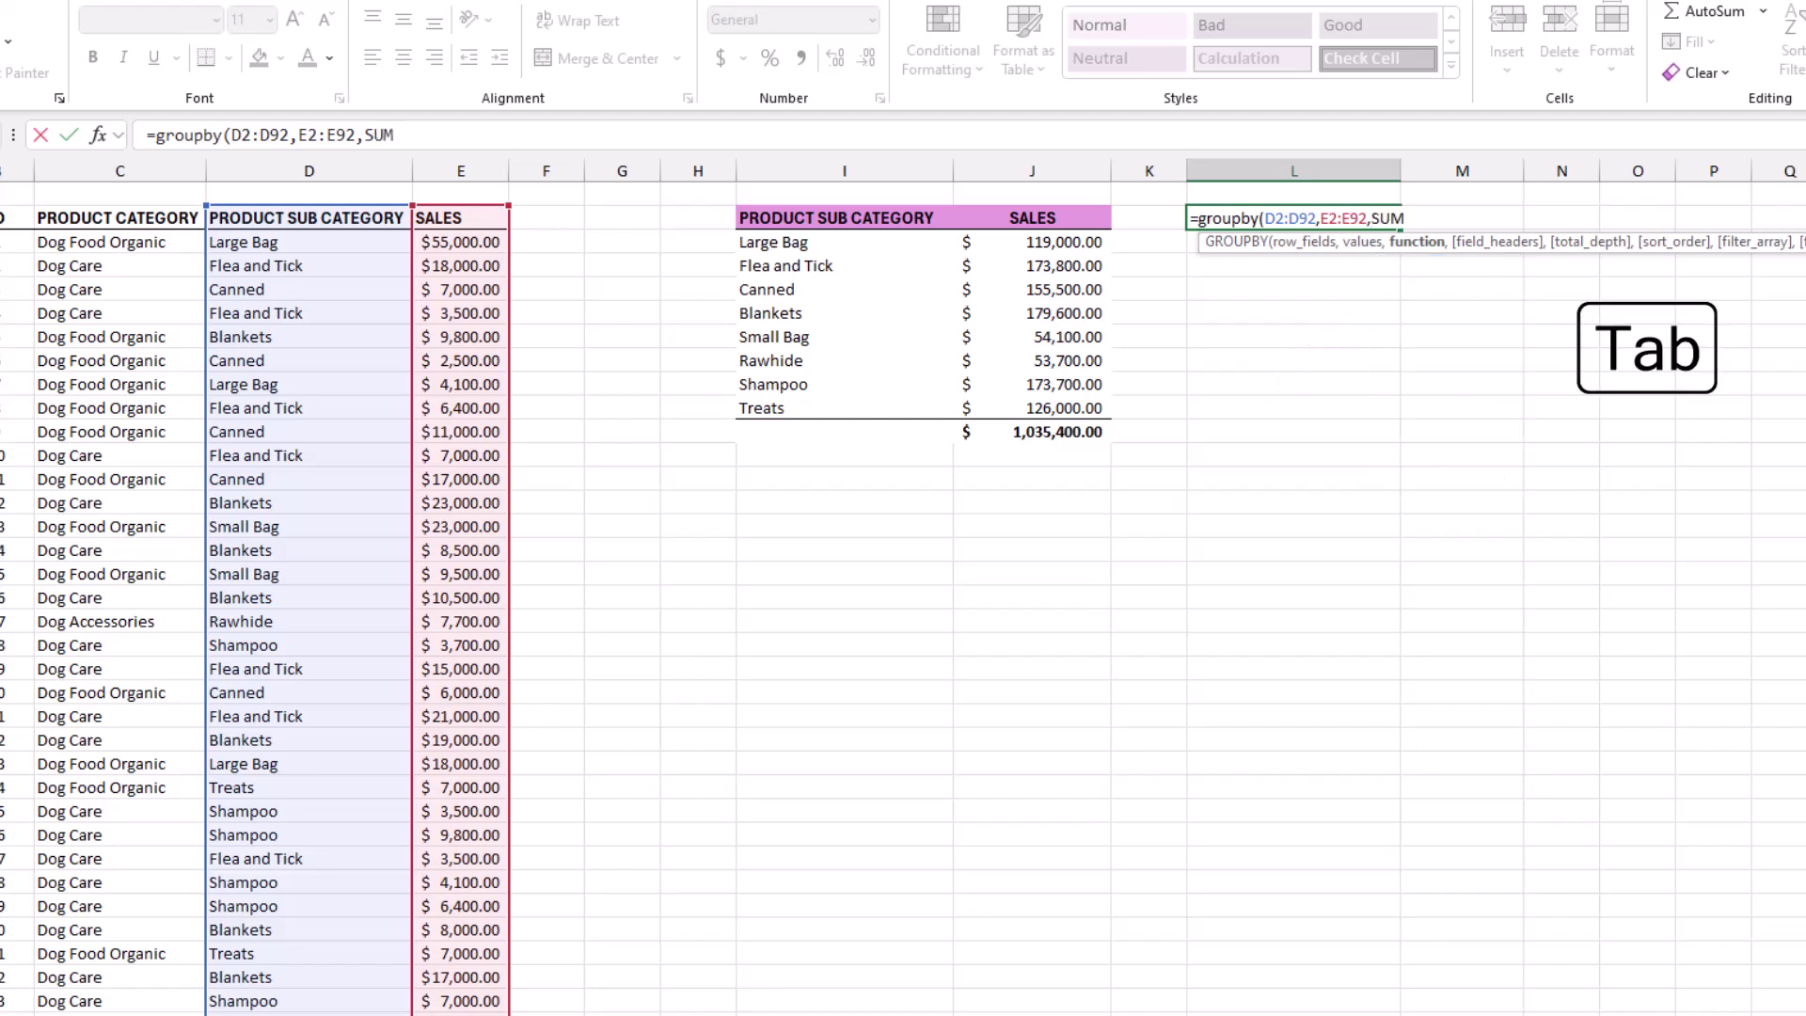
{"action": "type", "text": ","}
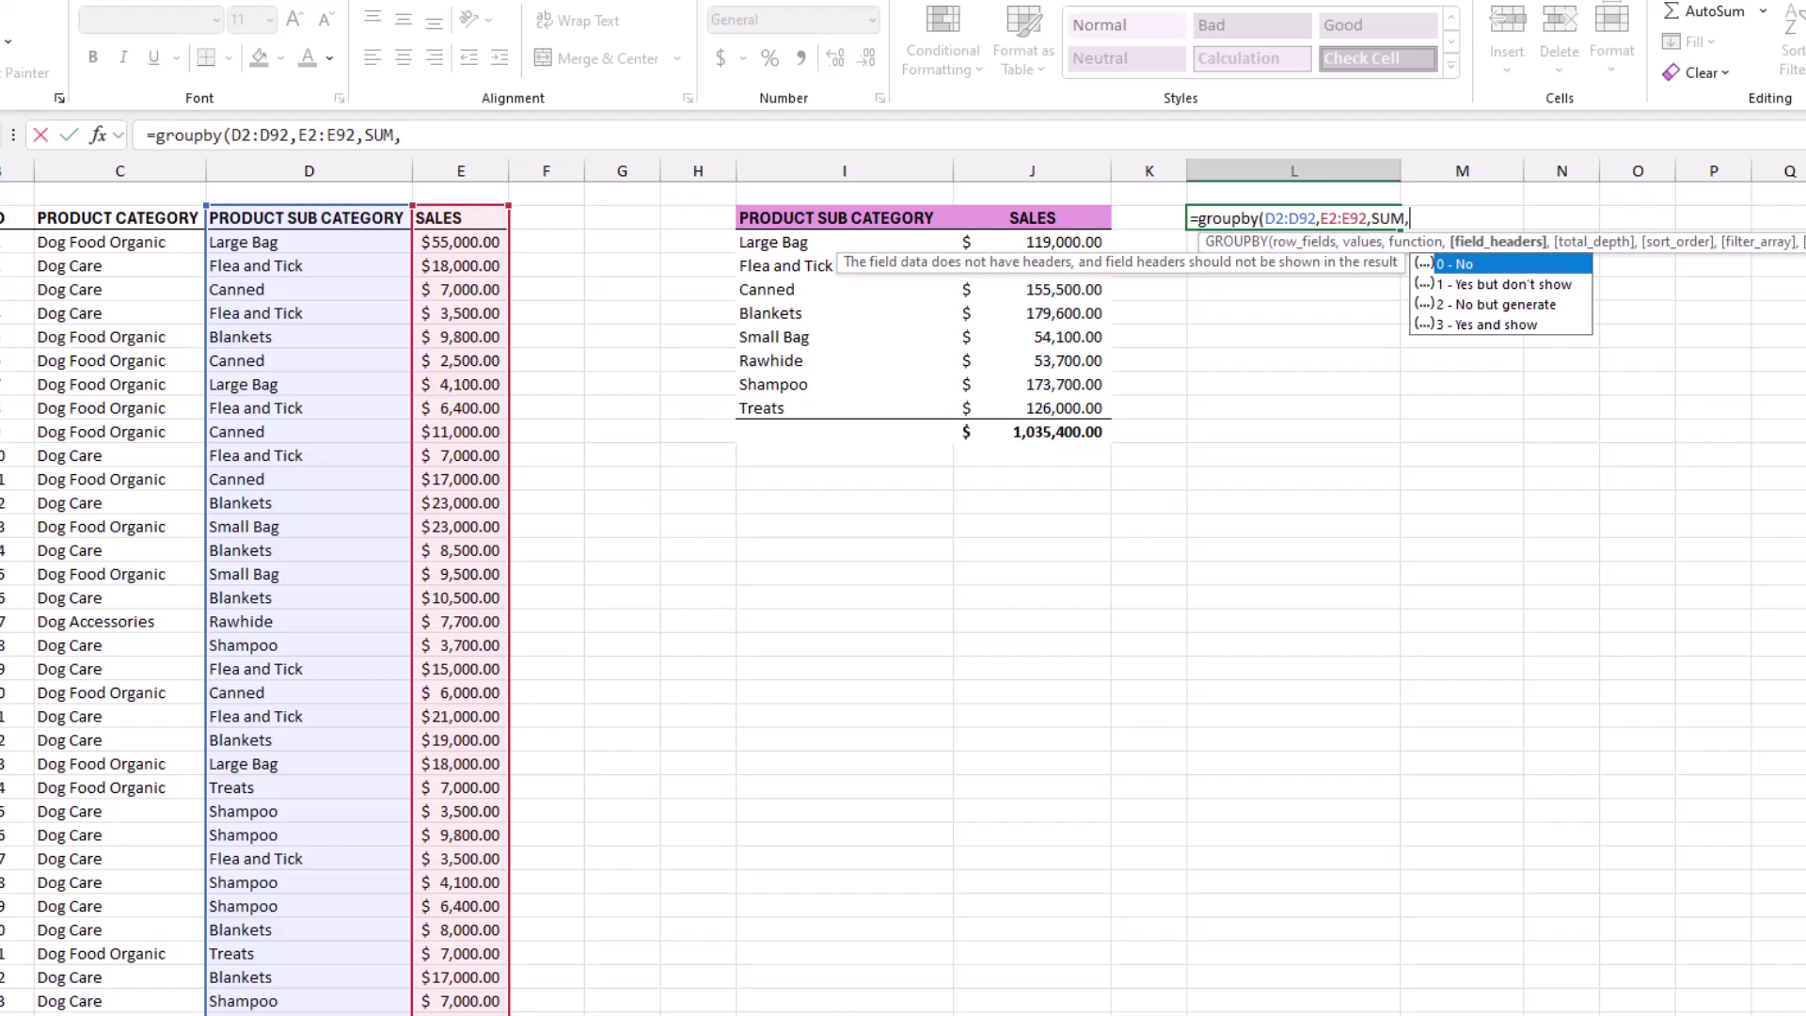
{"action": "type", "text": "3"}
{"action": "type", "text": ")"}
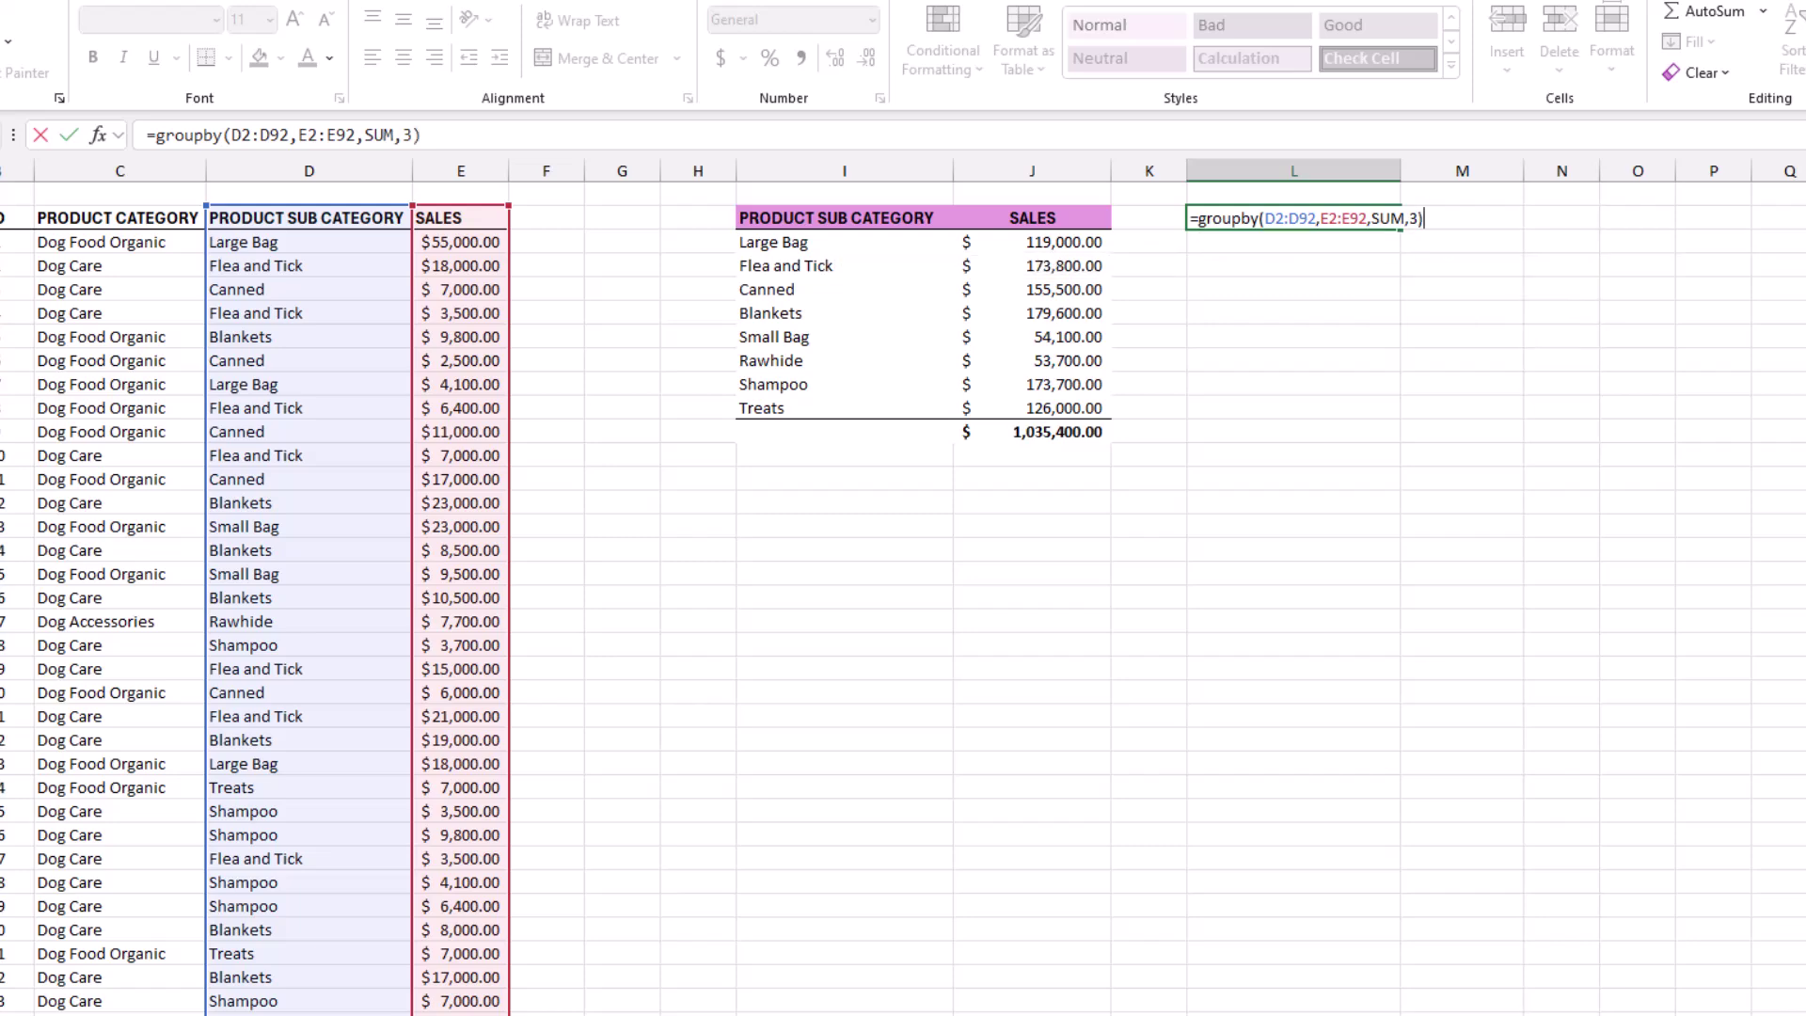
{"action": "key", "text": "Return"}
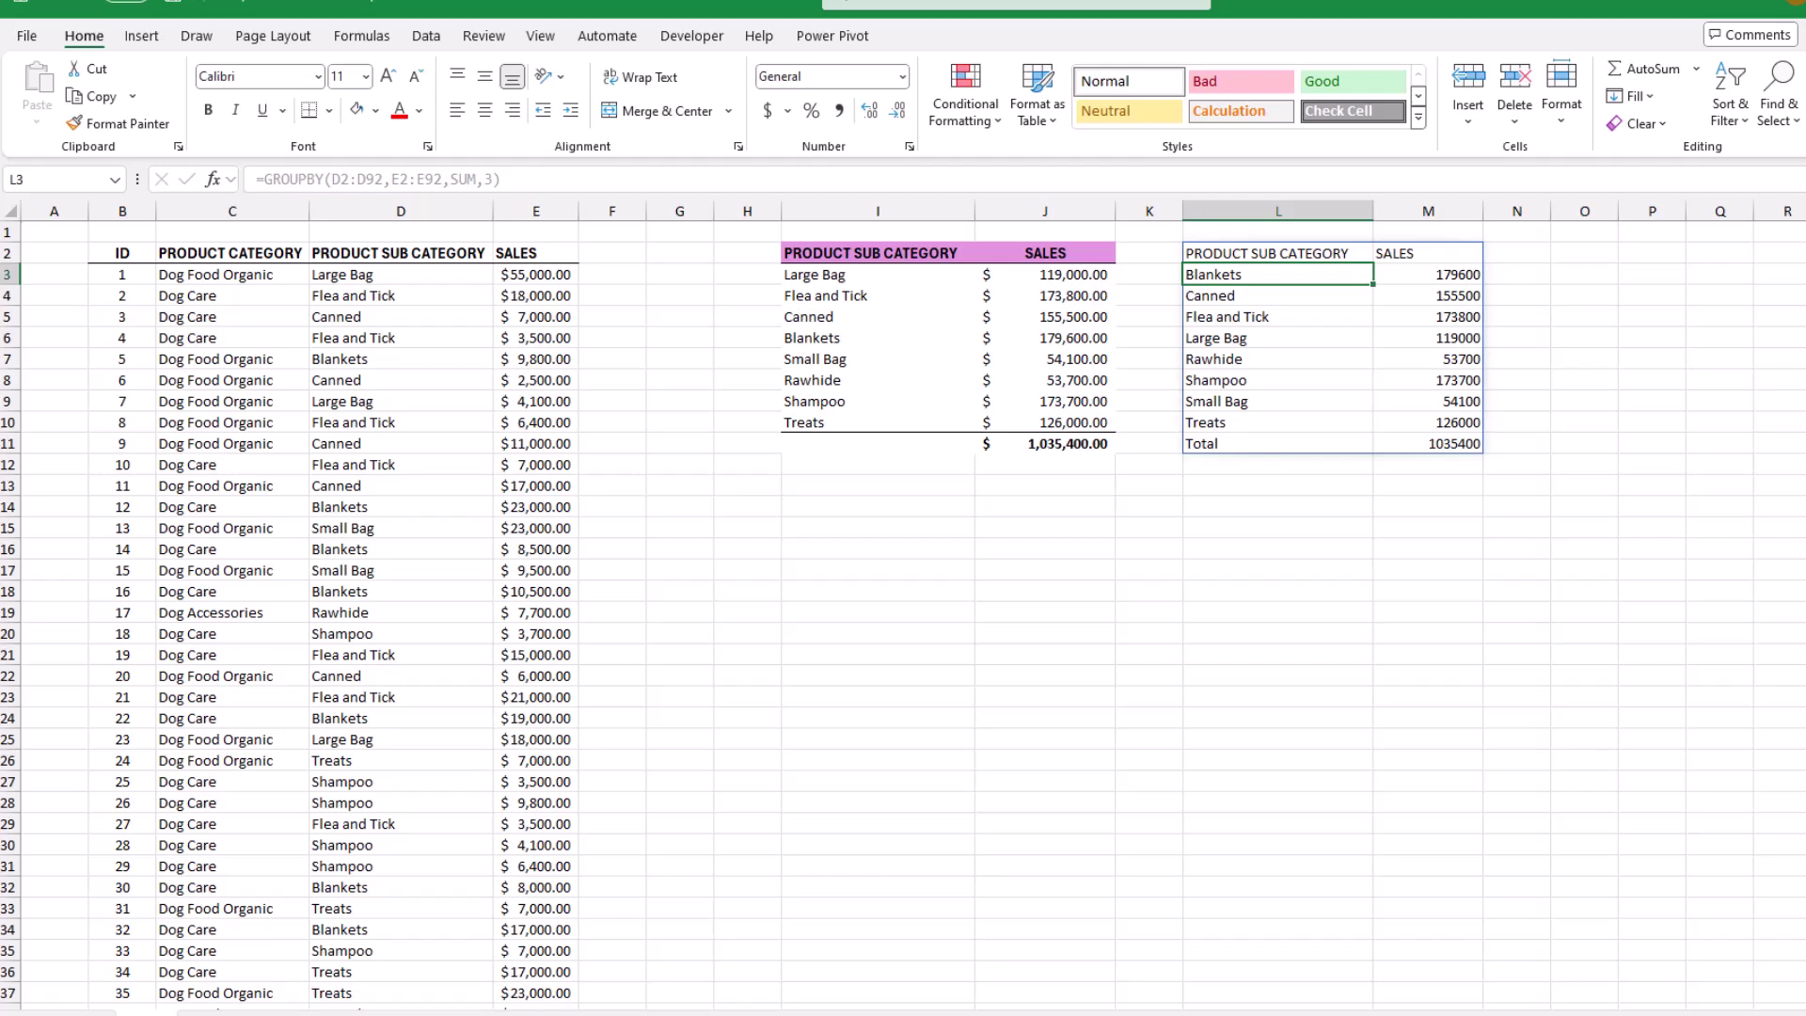
Bold the L2:M2 headers with a purple fill and apply Accounting format to L3:M11
{"action": "left_click_drag", "start_coordinate": [1222, 253], "coordinate": [1411, 253]}
{"action": "left_click", "coordinate": [208, 110]}
{"action": "left_click", "coordinate": [376, 110]}
{"action": "left_click", "coordinate": [500, 256]}
{"action": "left_click_drag", "start_coordinate": [1223, 274], "coordinate": [1429, 440]}
{"action": "left_click", "coordinate": [902, 76]}
{"action": "left_click", "coordinate": [837, 272]}
{"action": "left_click", "coordinate": [1164, 714]}
Copy L2:M11 and paste it as a linked picture positioned below the first table
{"action": "left_click_drag", "start_coordinate": [1223, 253], "coordinate": [1467, 443]}
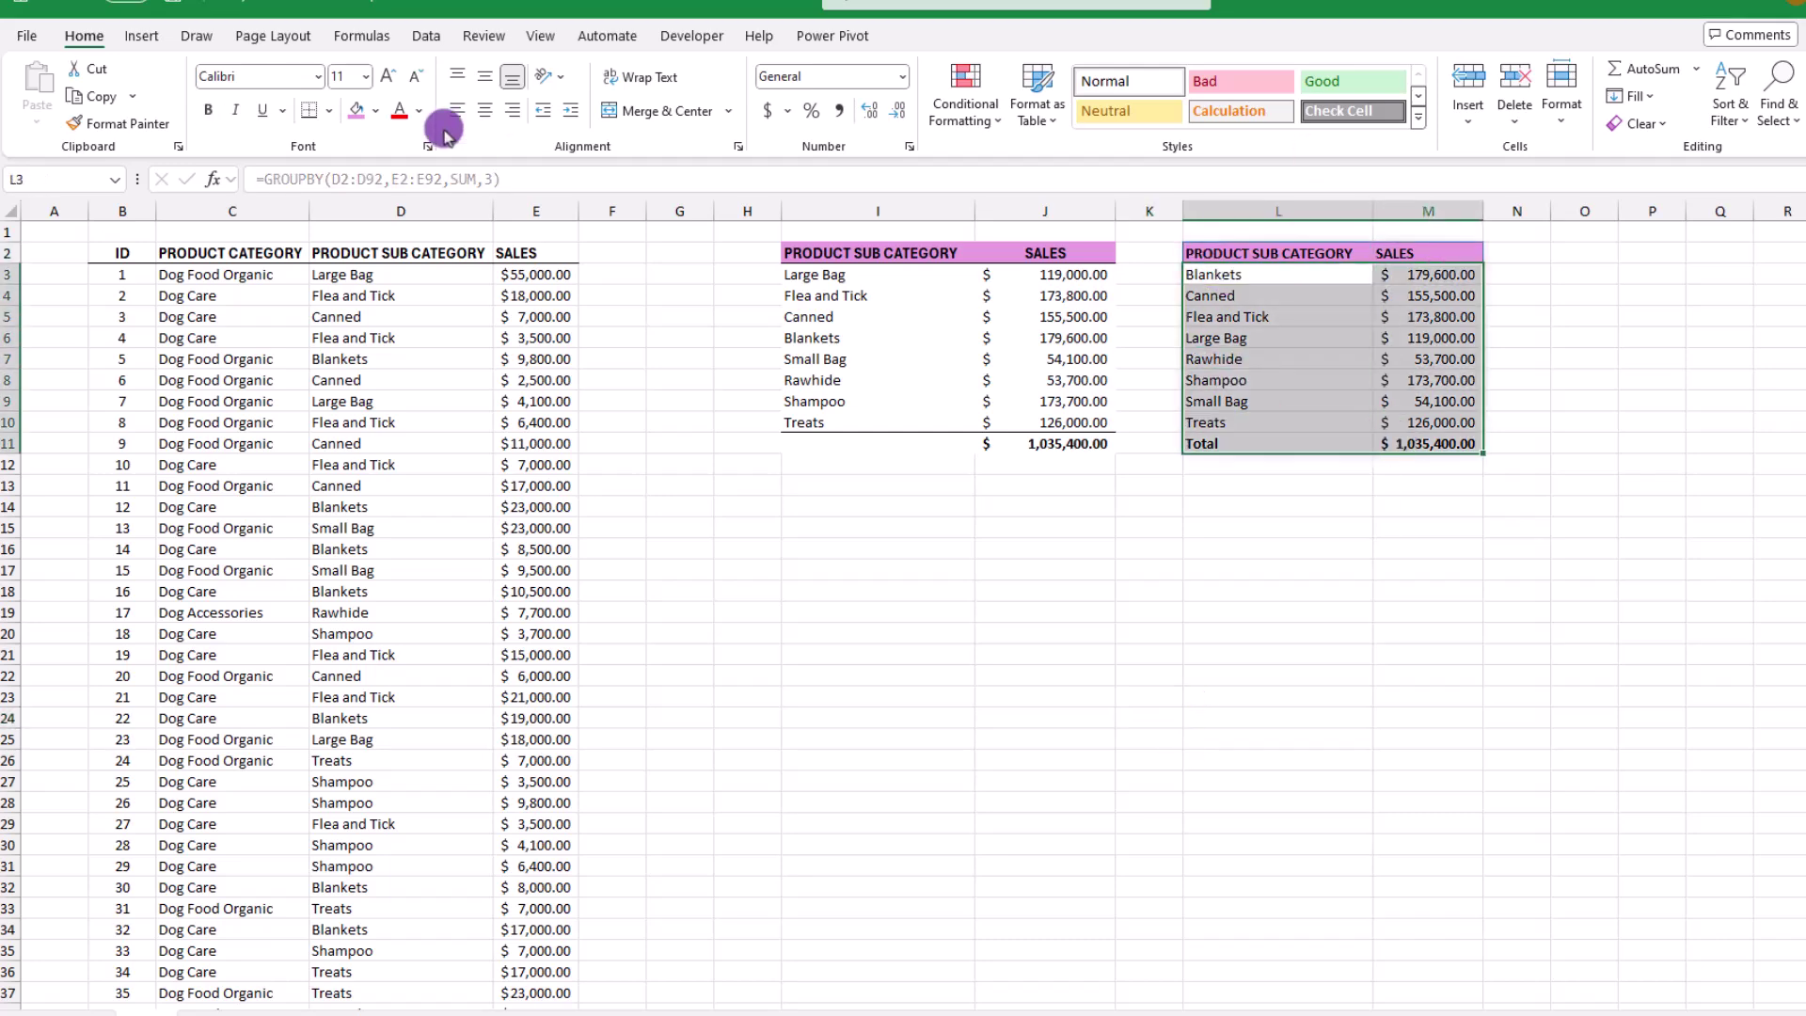
{"action": "key", "text": "ctrl+c"}
{"action": "left_click", "coordinate": [818, 653]}
{"action": "left_click", "coordinate": [37, 120]}
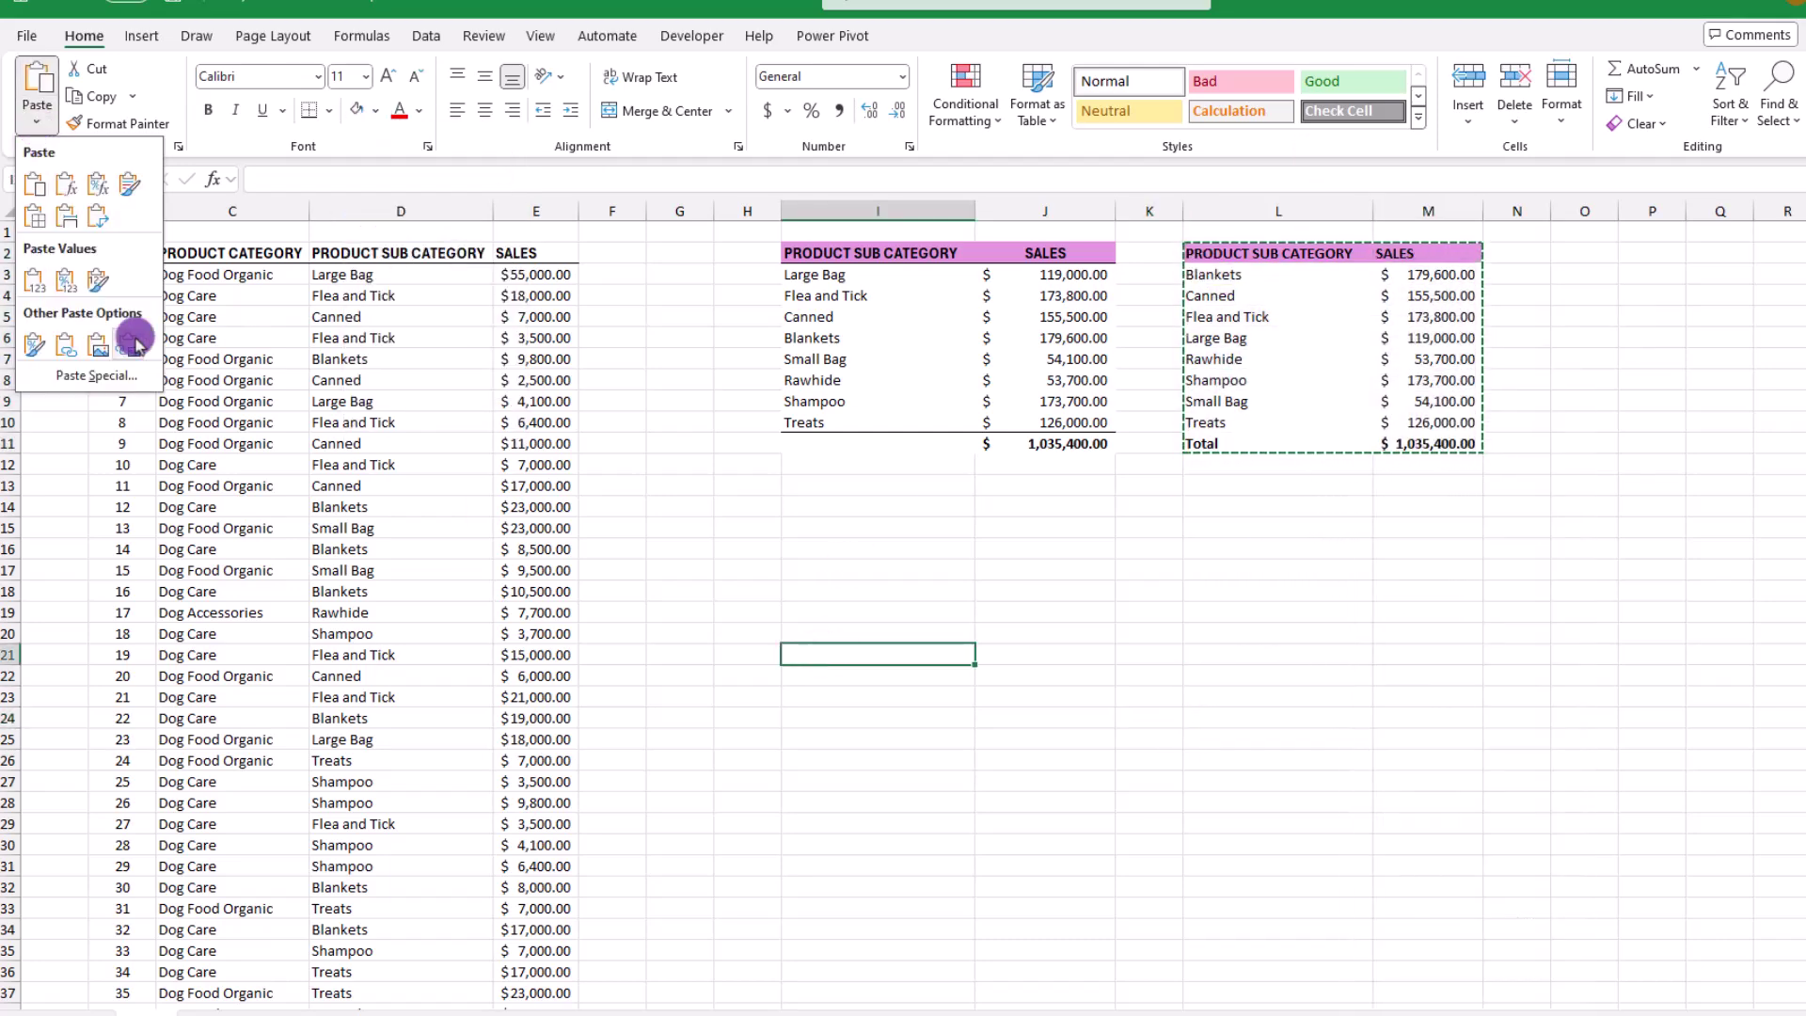
{"action": "left_click", "coordinate": [133, 339]}
{"action": "left_click", "coordinate": [1427, 675]}
{"action": "scroll", "coordinate": [924, 467], "scroll_direction": "down", "scroll_amount": 3}
{"action": "left_click_drag", "start_coordinate": [924, 467], "coordinate": [890, 759]}
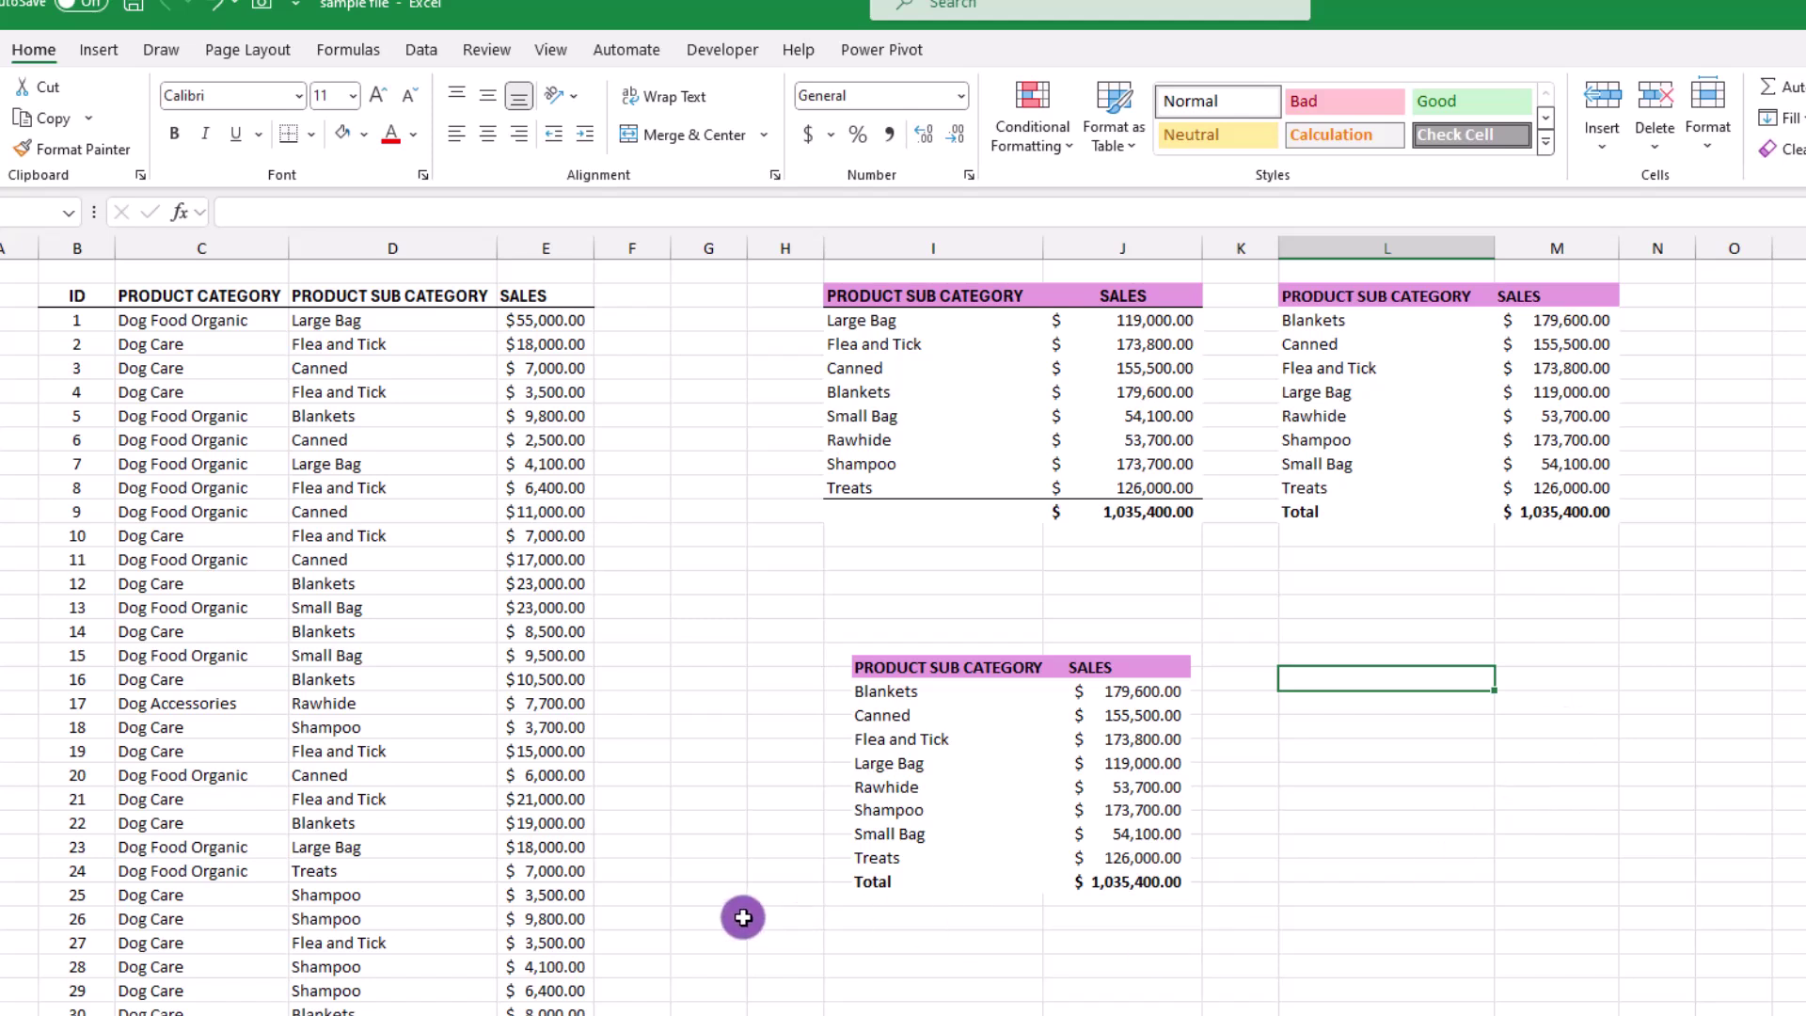
{"action": "left_click", "coordinate": [181, 214]}
{"action": "type", "text": "gro"}
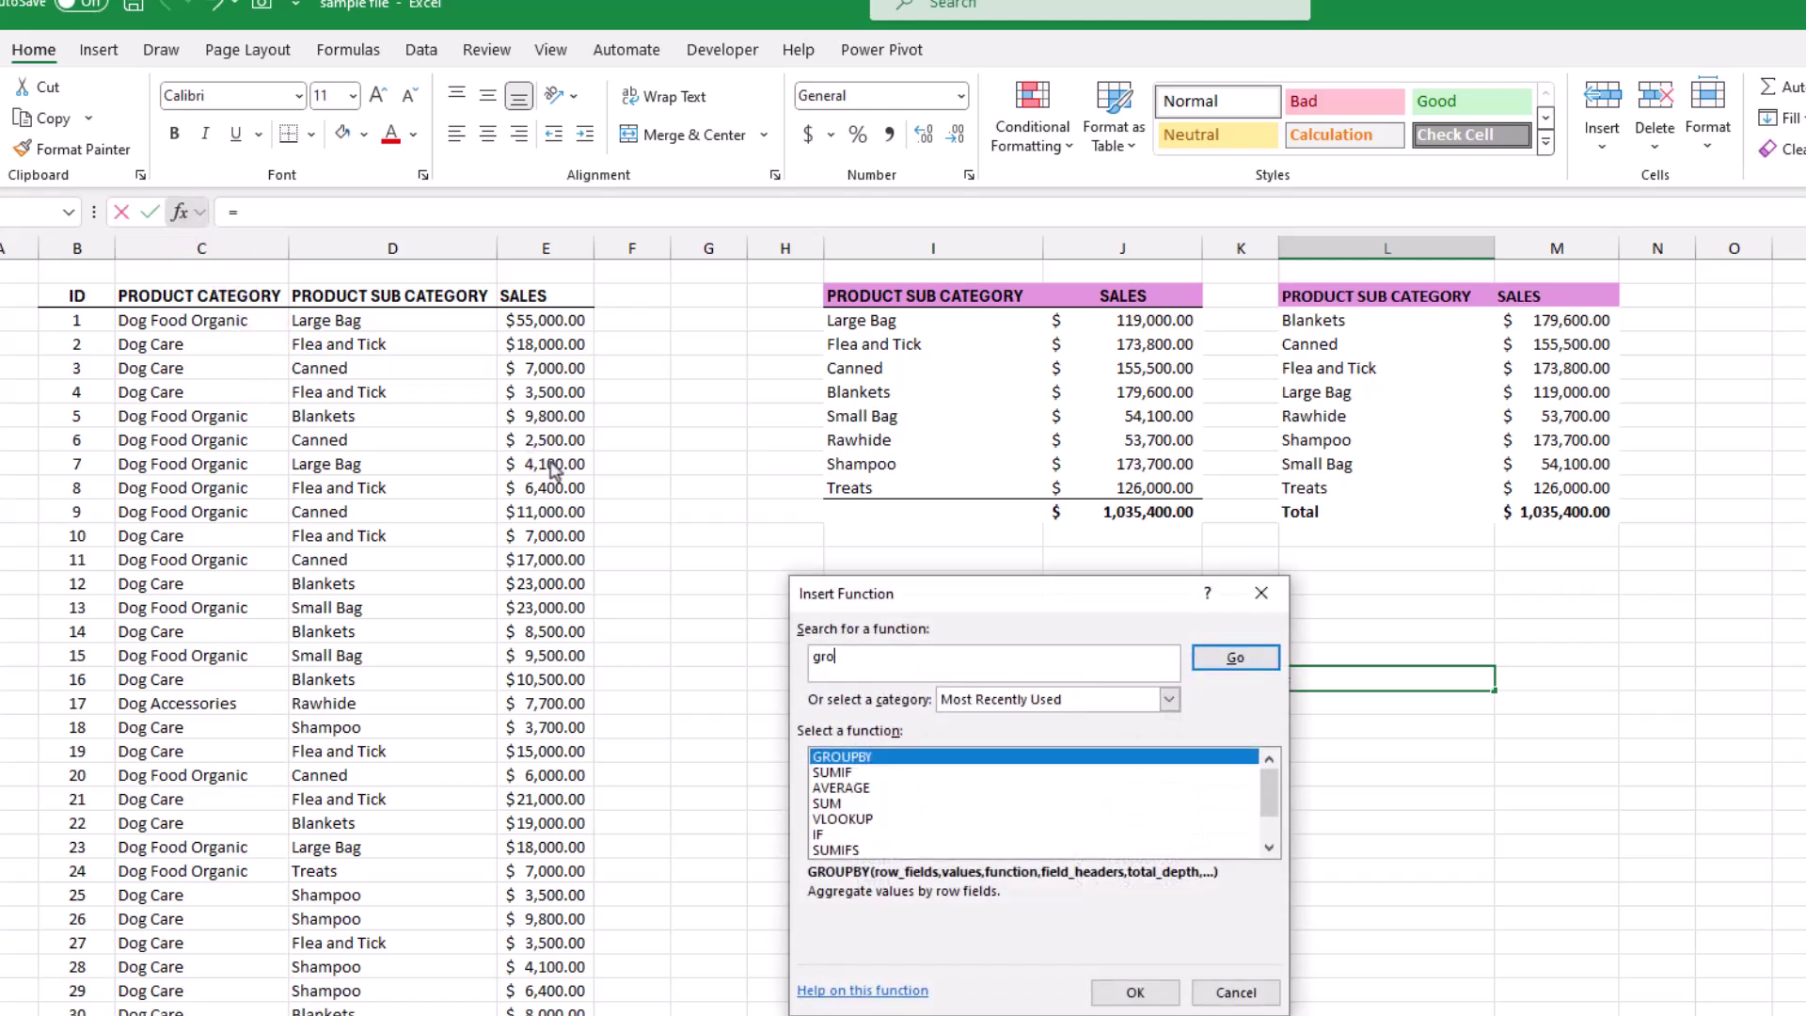
{"action": "type", "text": "upby"}
{"action": "left_click", "coordinate": [1233, 656]}
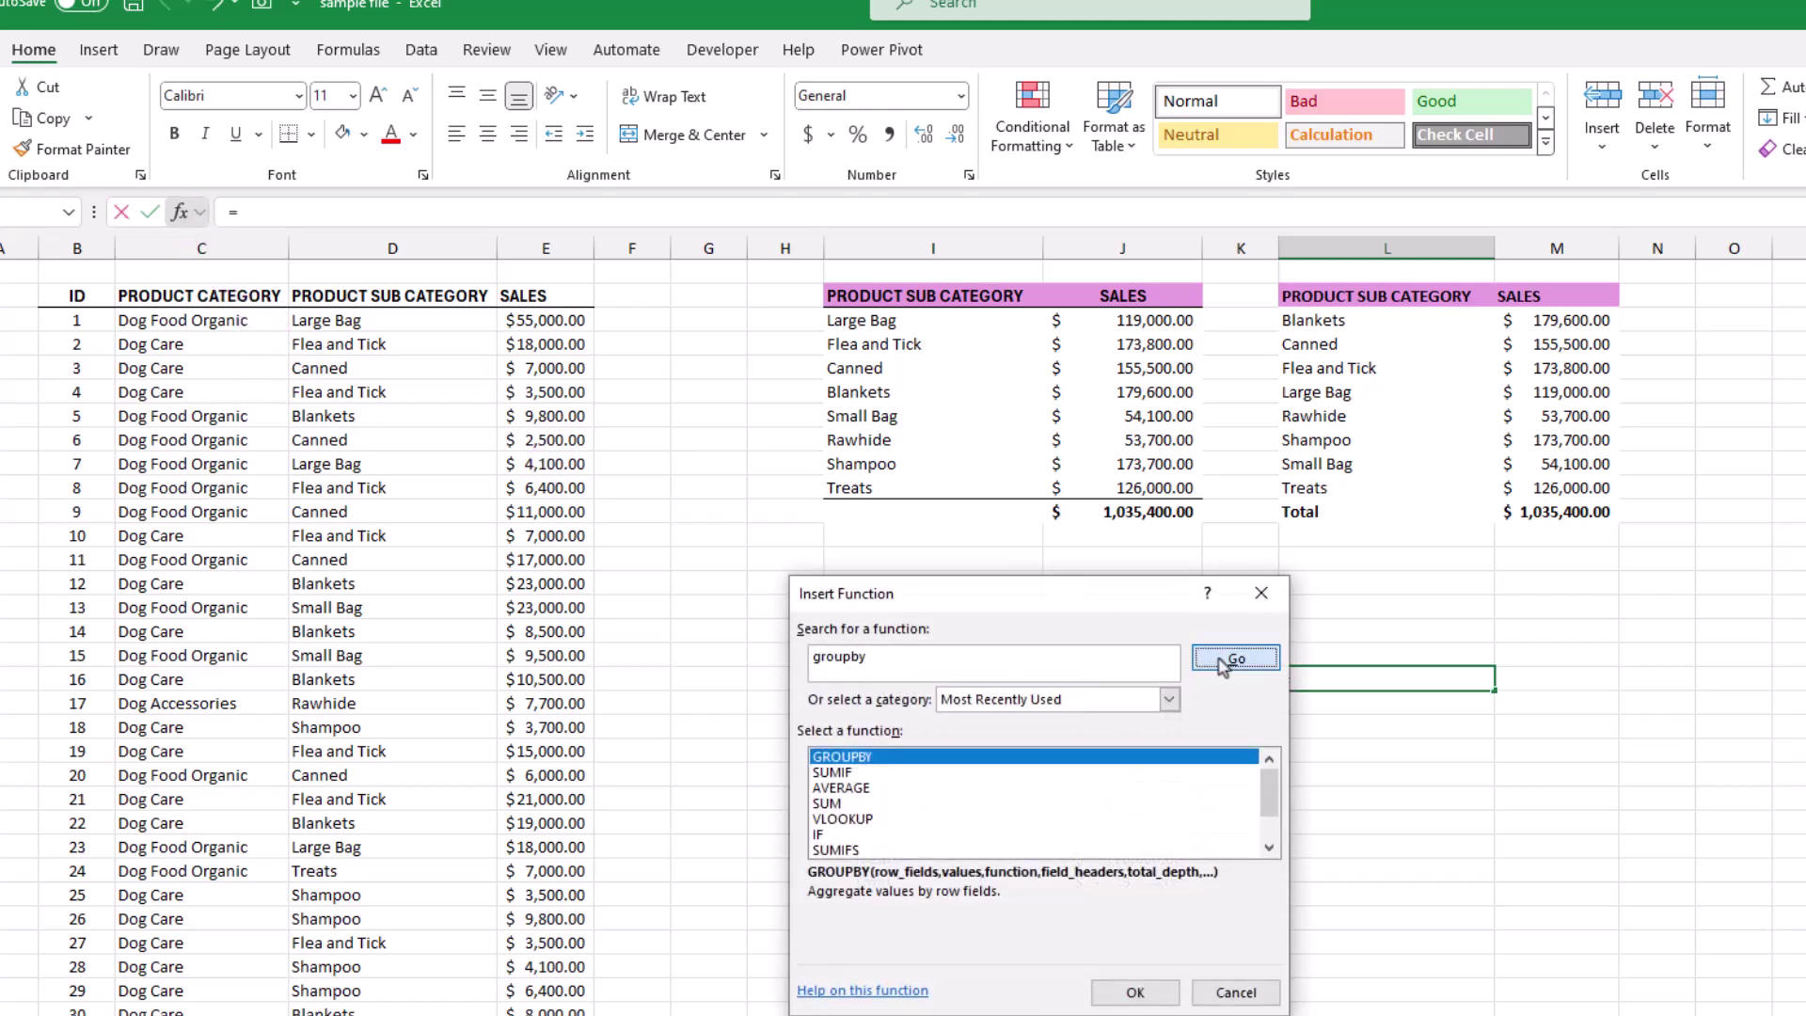
{"action": "left_click", "coordinate": [1135, 995]}
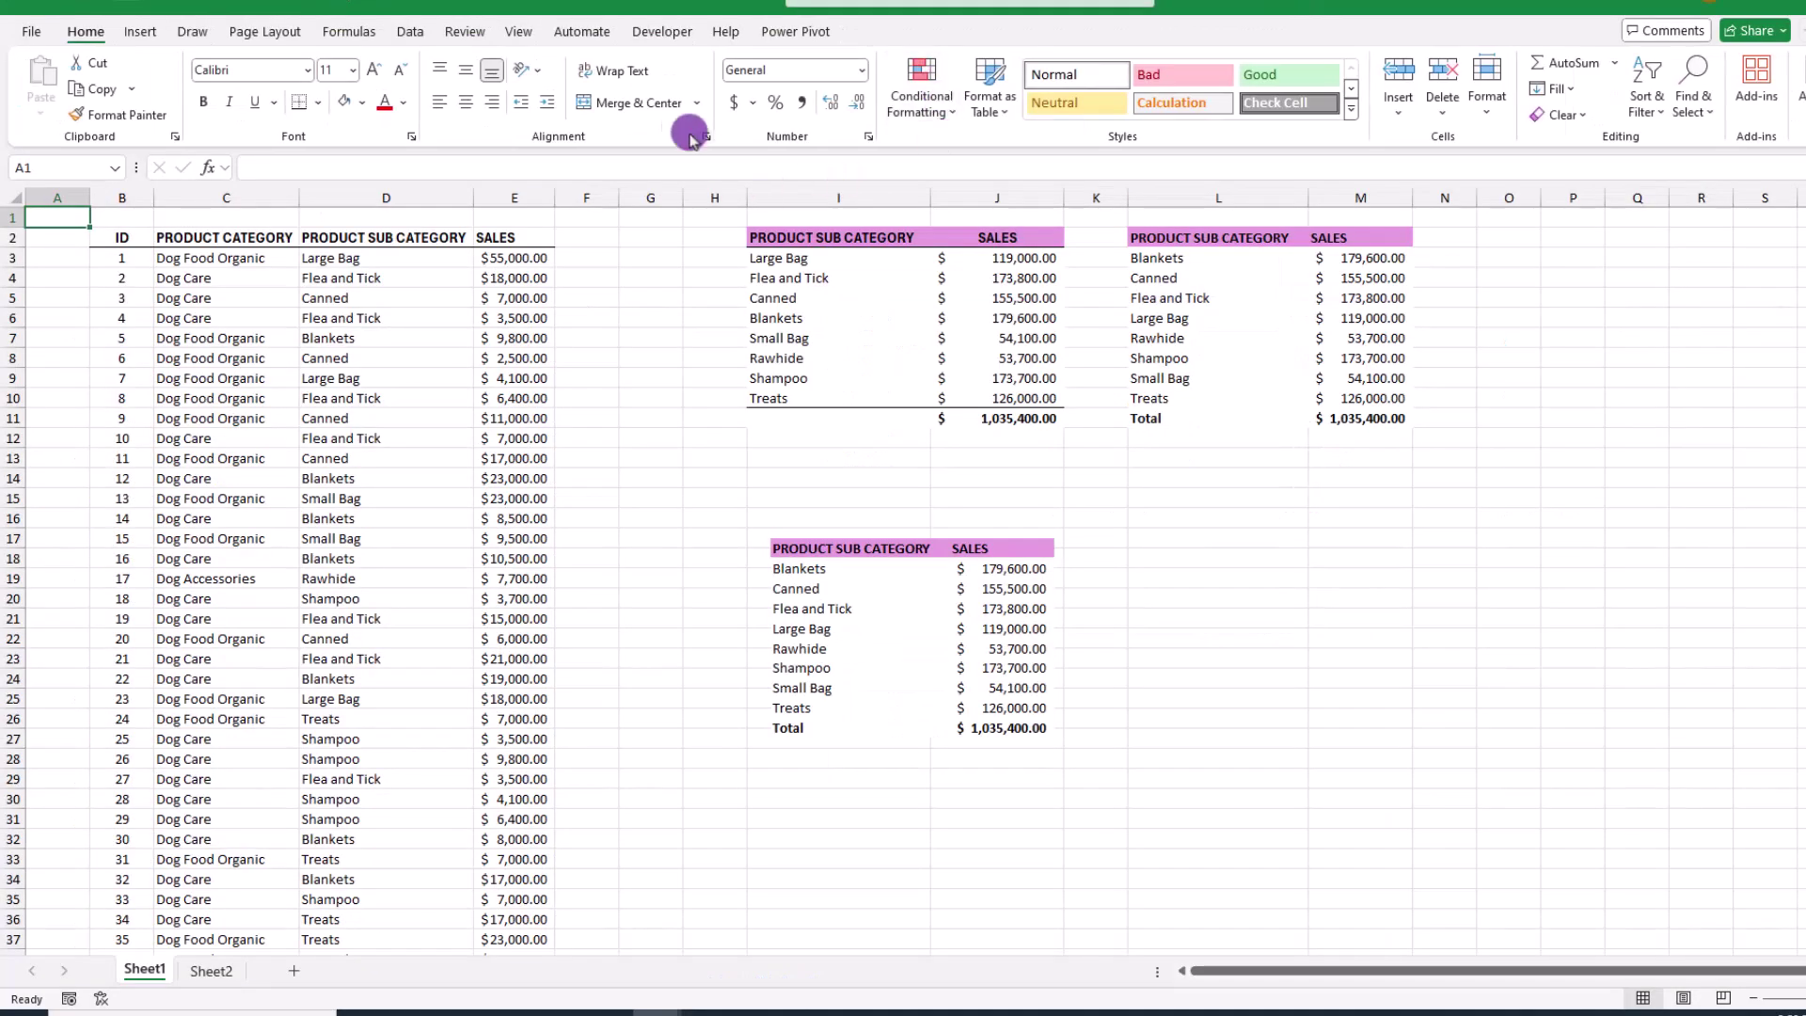
{"action": "left_click", "coordinate": [519, 32]}
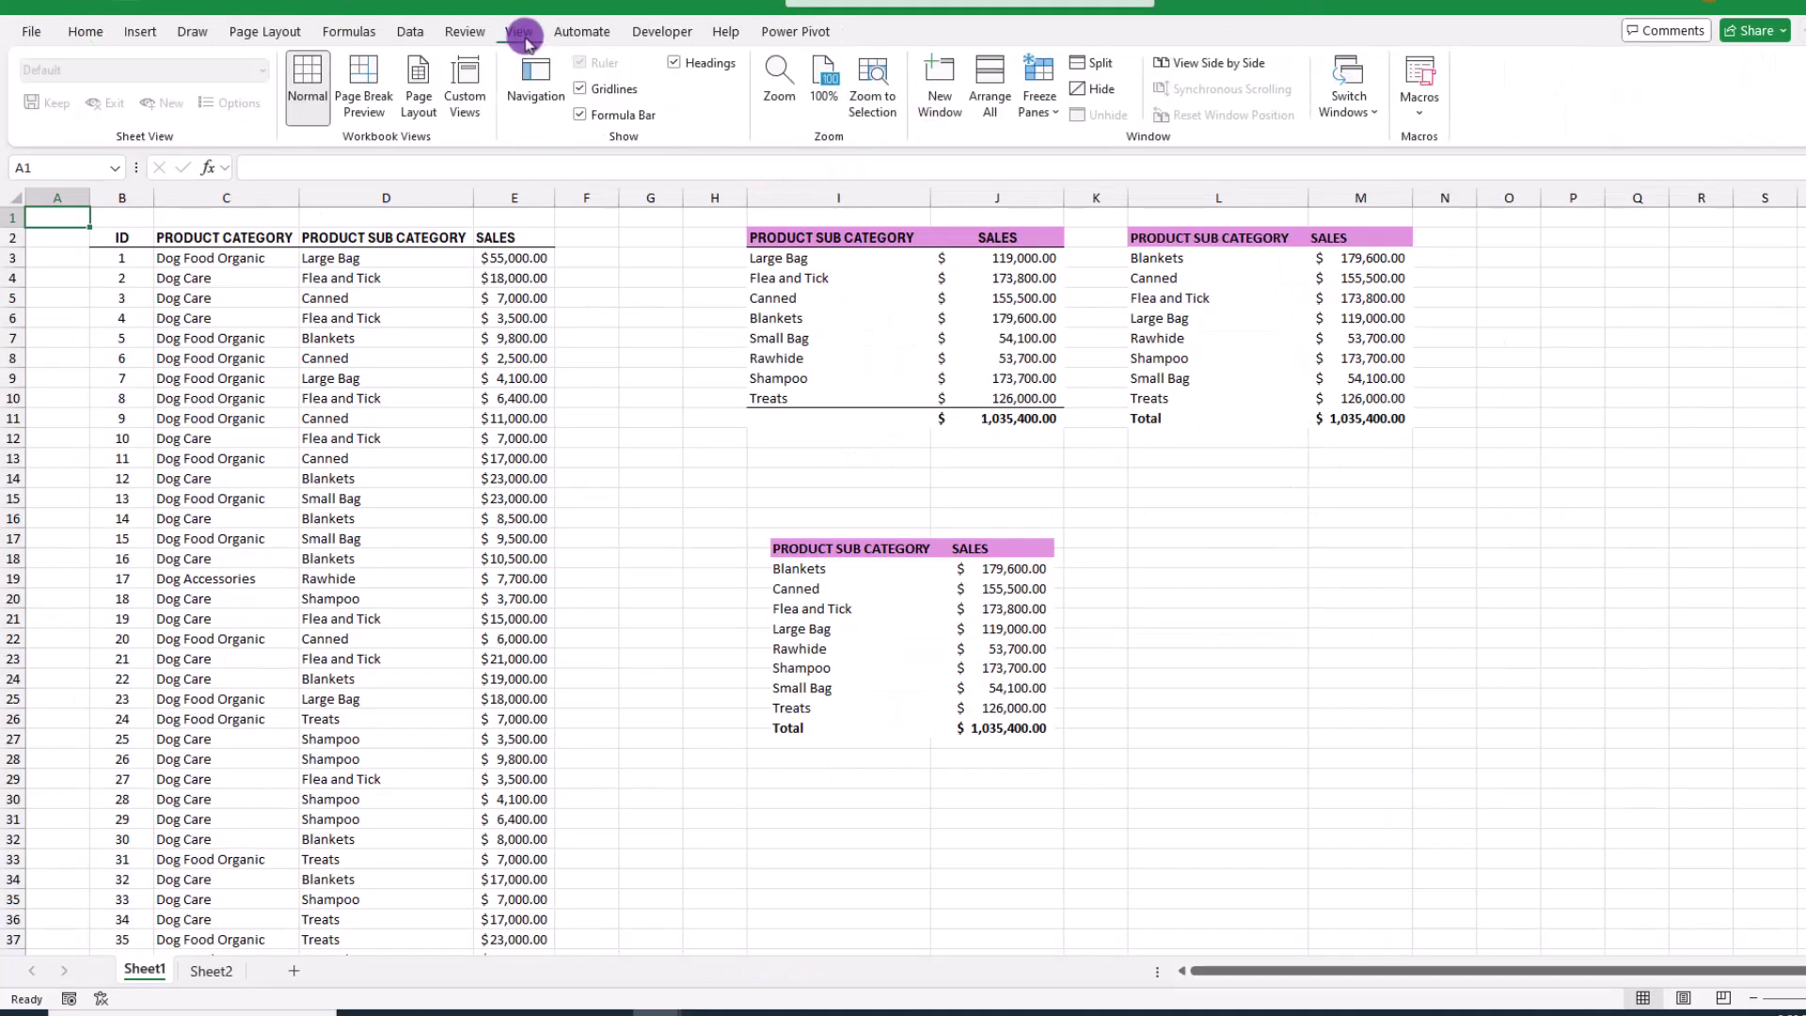
{"action": "left_click", "coordinate": [989, 75]}
{"action": "left_click", "coordinate": [897, 735]}
{"action": "left_click_drag", "start_coordinate": [1604, 969], "coordinate": [1744, 957]}
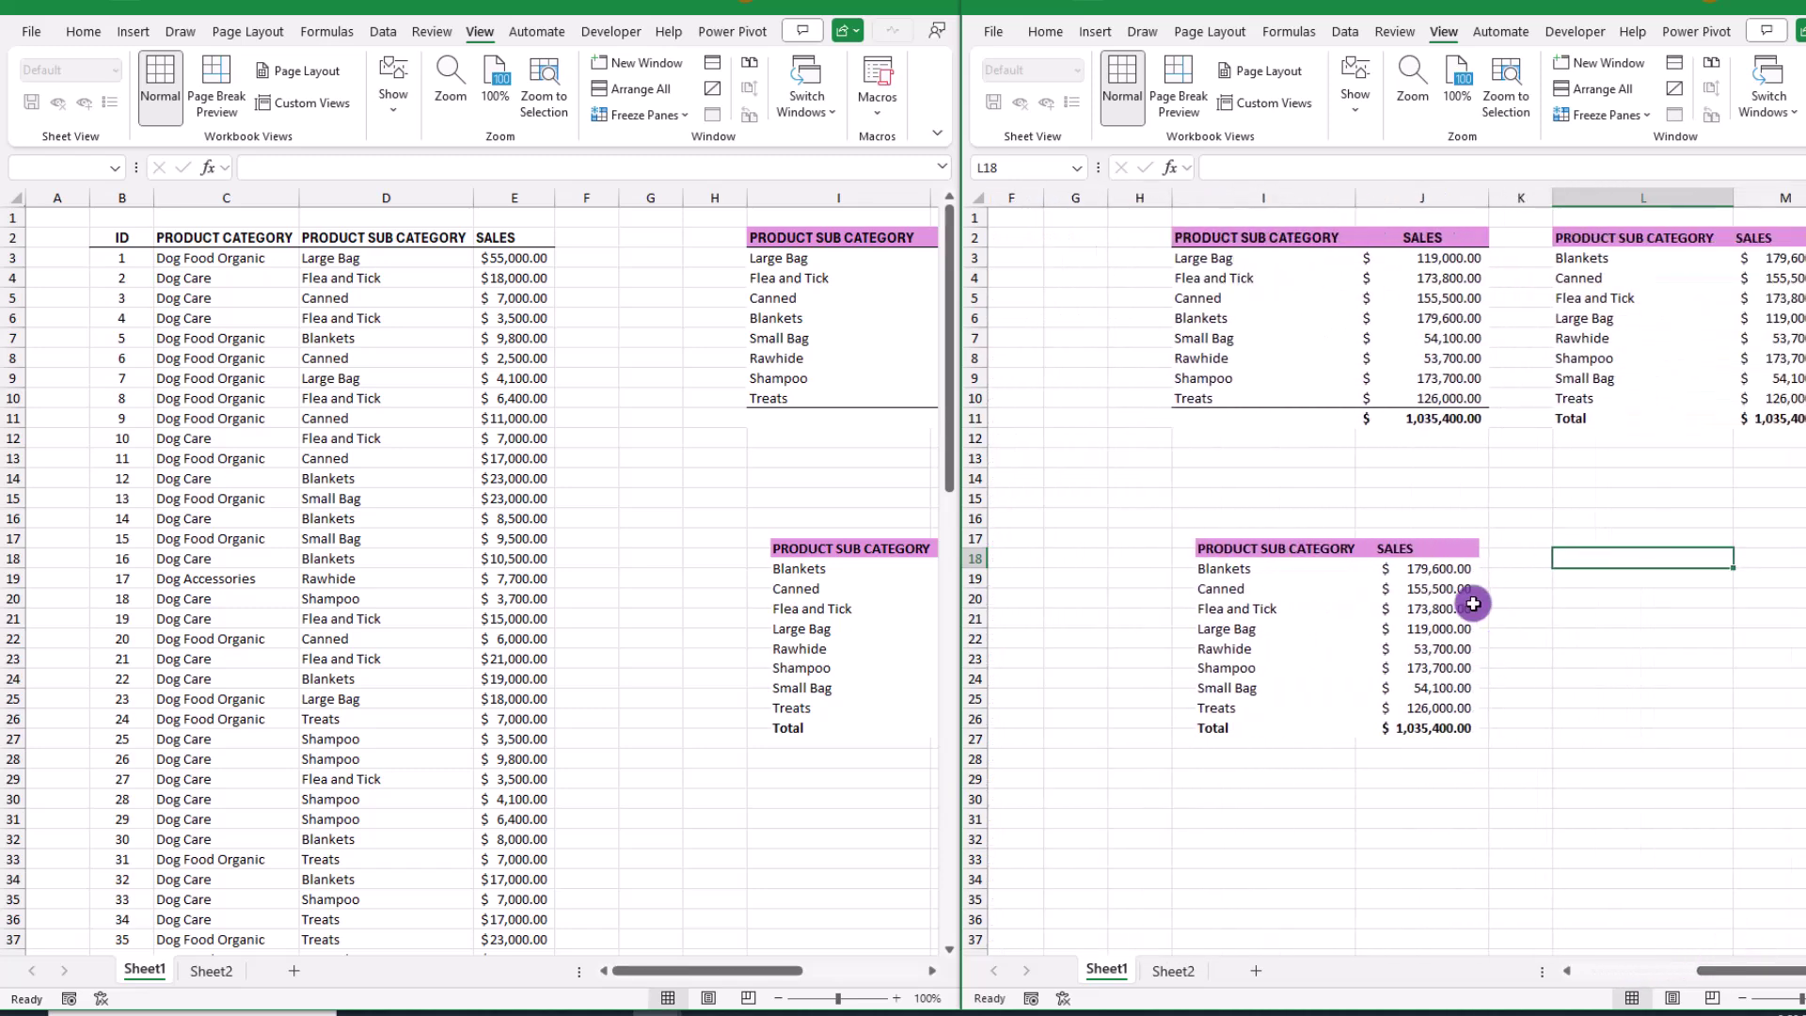
{"action": "left_click", "coordinate": [1336, 558]}
{"action": "left_click_drag", "start_coordinate": [1335, 557], "coordinate": [1313, 651]}
{"action": "left_click_drag", "start_coordinate": [1730, 975], "coordinate": [1580, 936]}
{"action": "scroll", "coordinate": [575, 249], "scroll_direction": "down", "scroll_amount": 2}
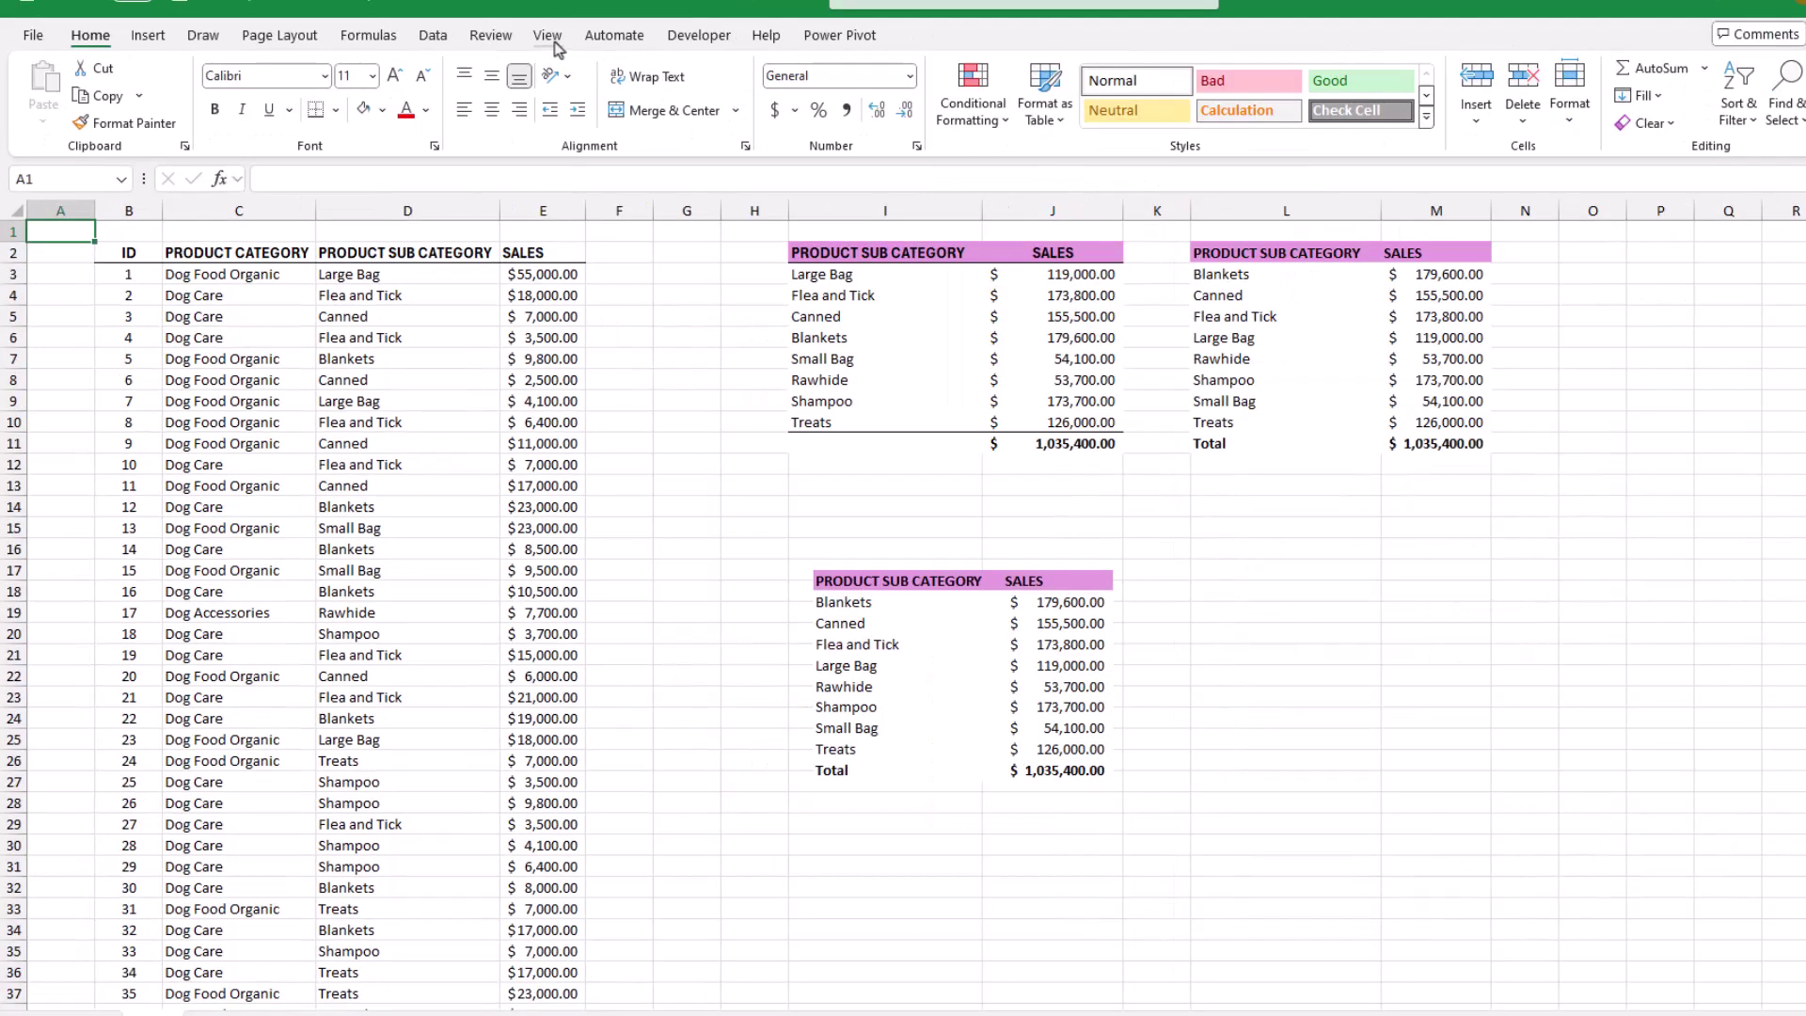